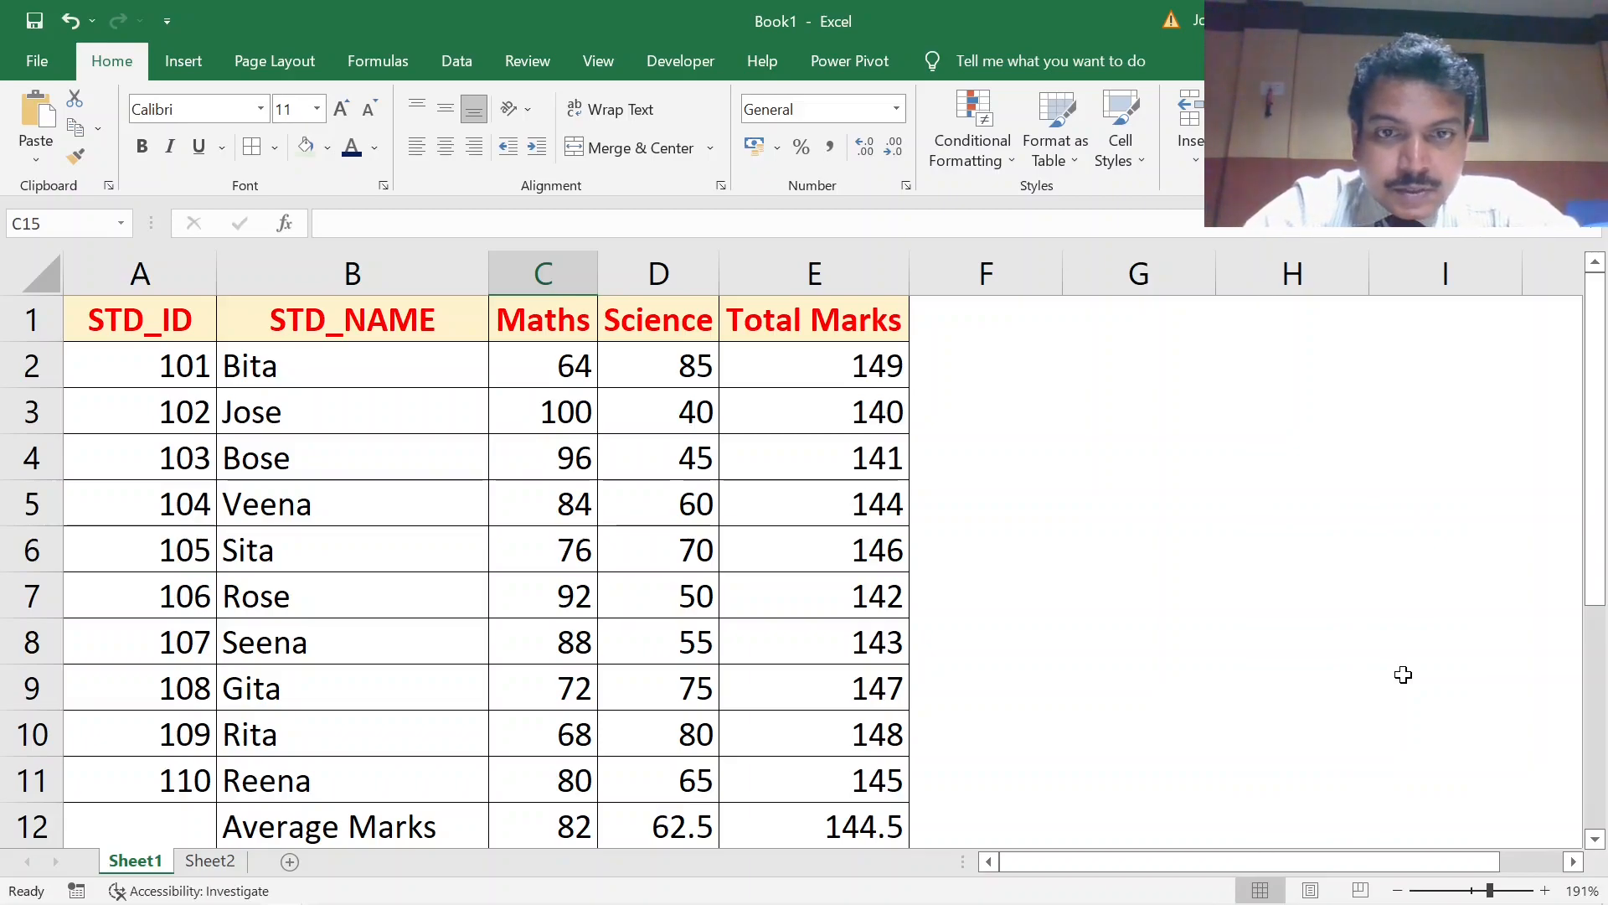
- Look over the student marks table and the Topper, 2nd Topper, 3rd Topper, Lowest and 2nd Lowest rows of the summary table
scroll(1404, 674, "down", 4)
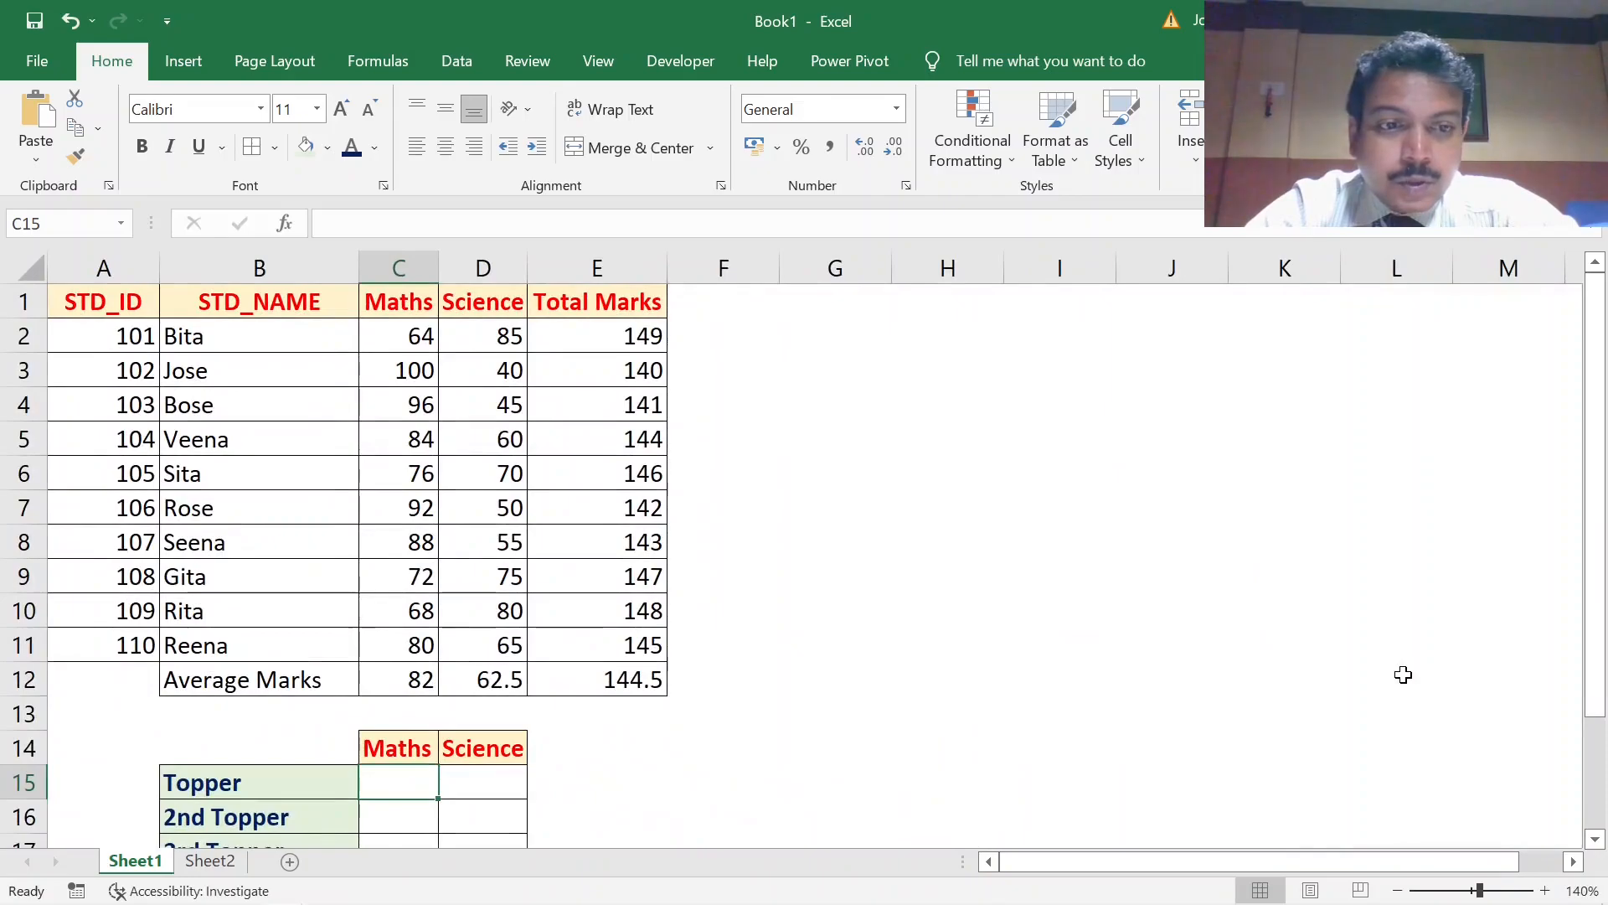
scroll(1404, 675, "down", 2)
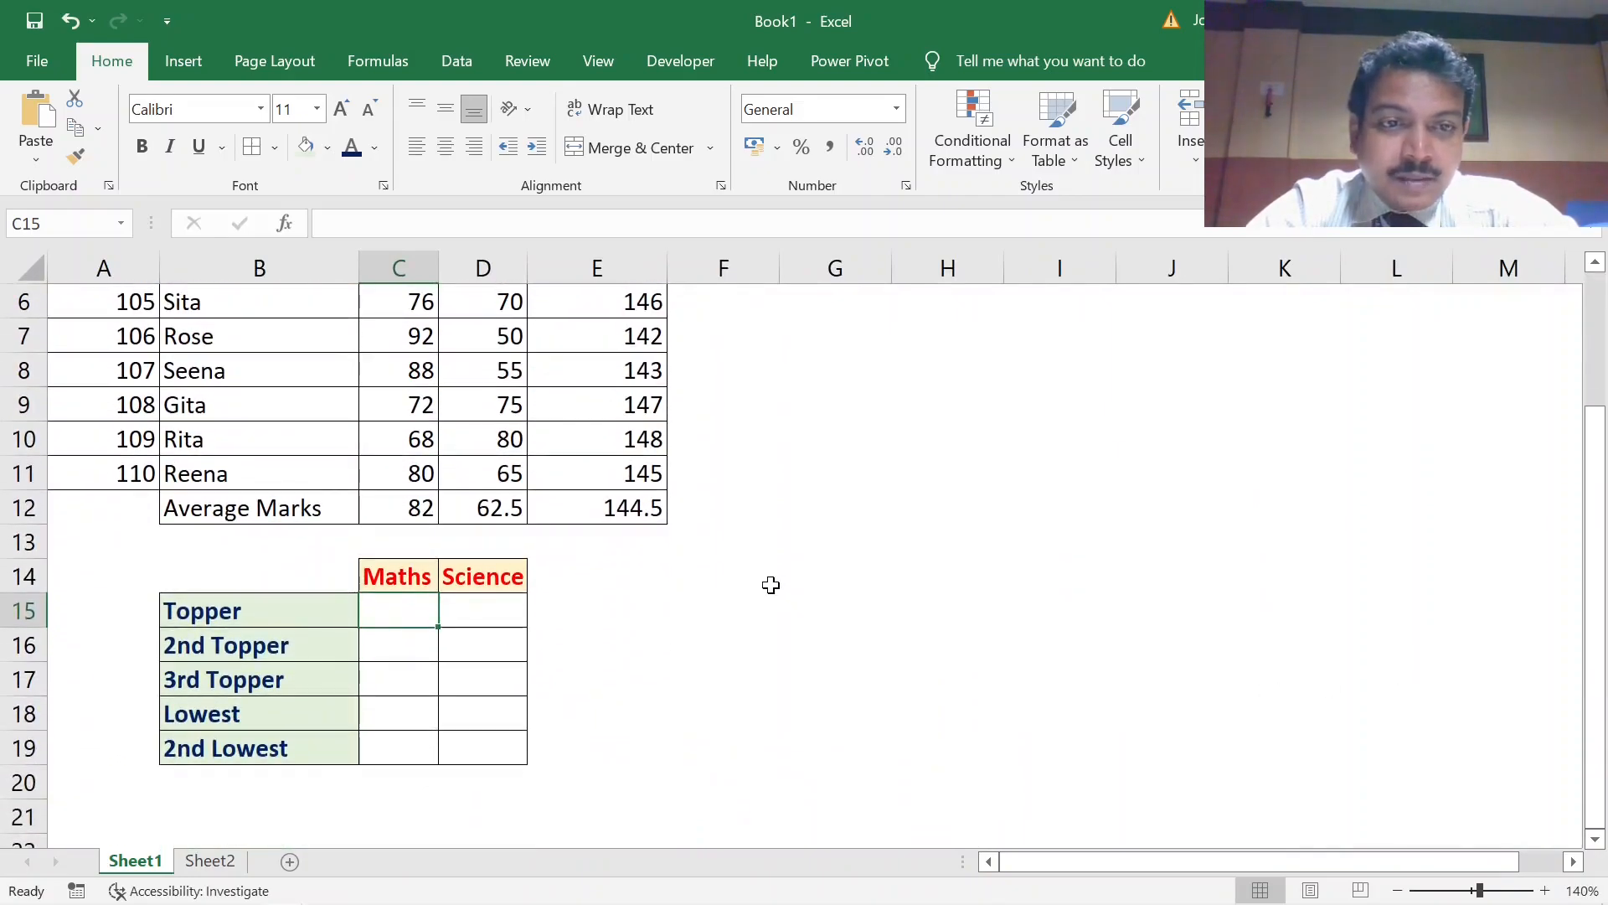
scroll(425, 609, "up", 3)
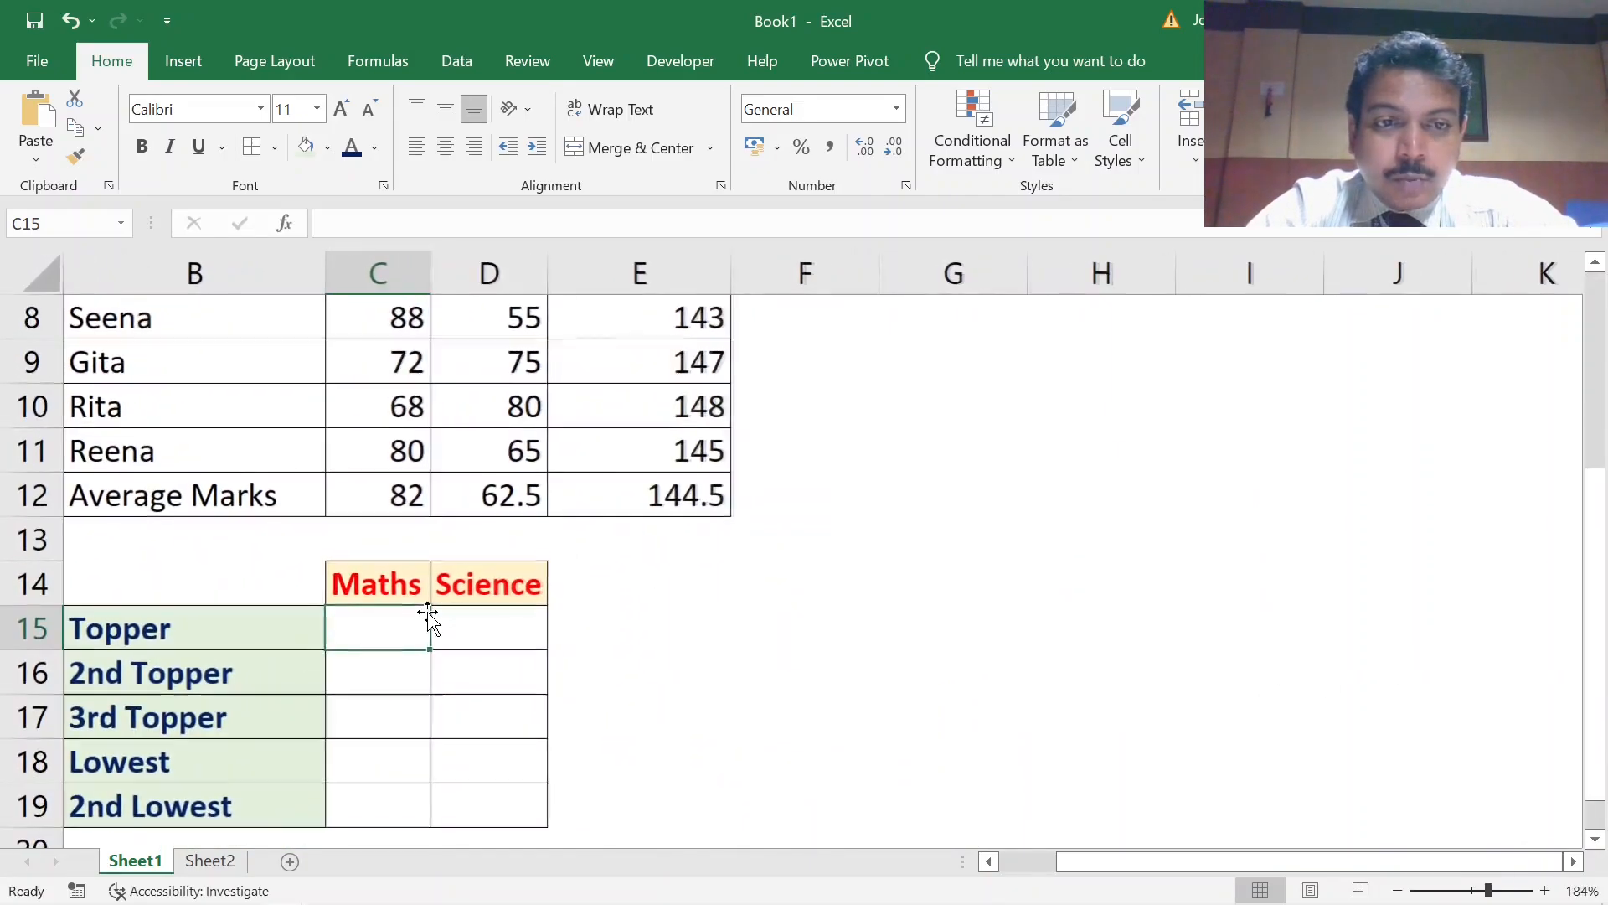
scroll(427, 616, "down", 1)
scroll(427, 614, "up", 5)
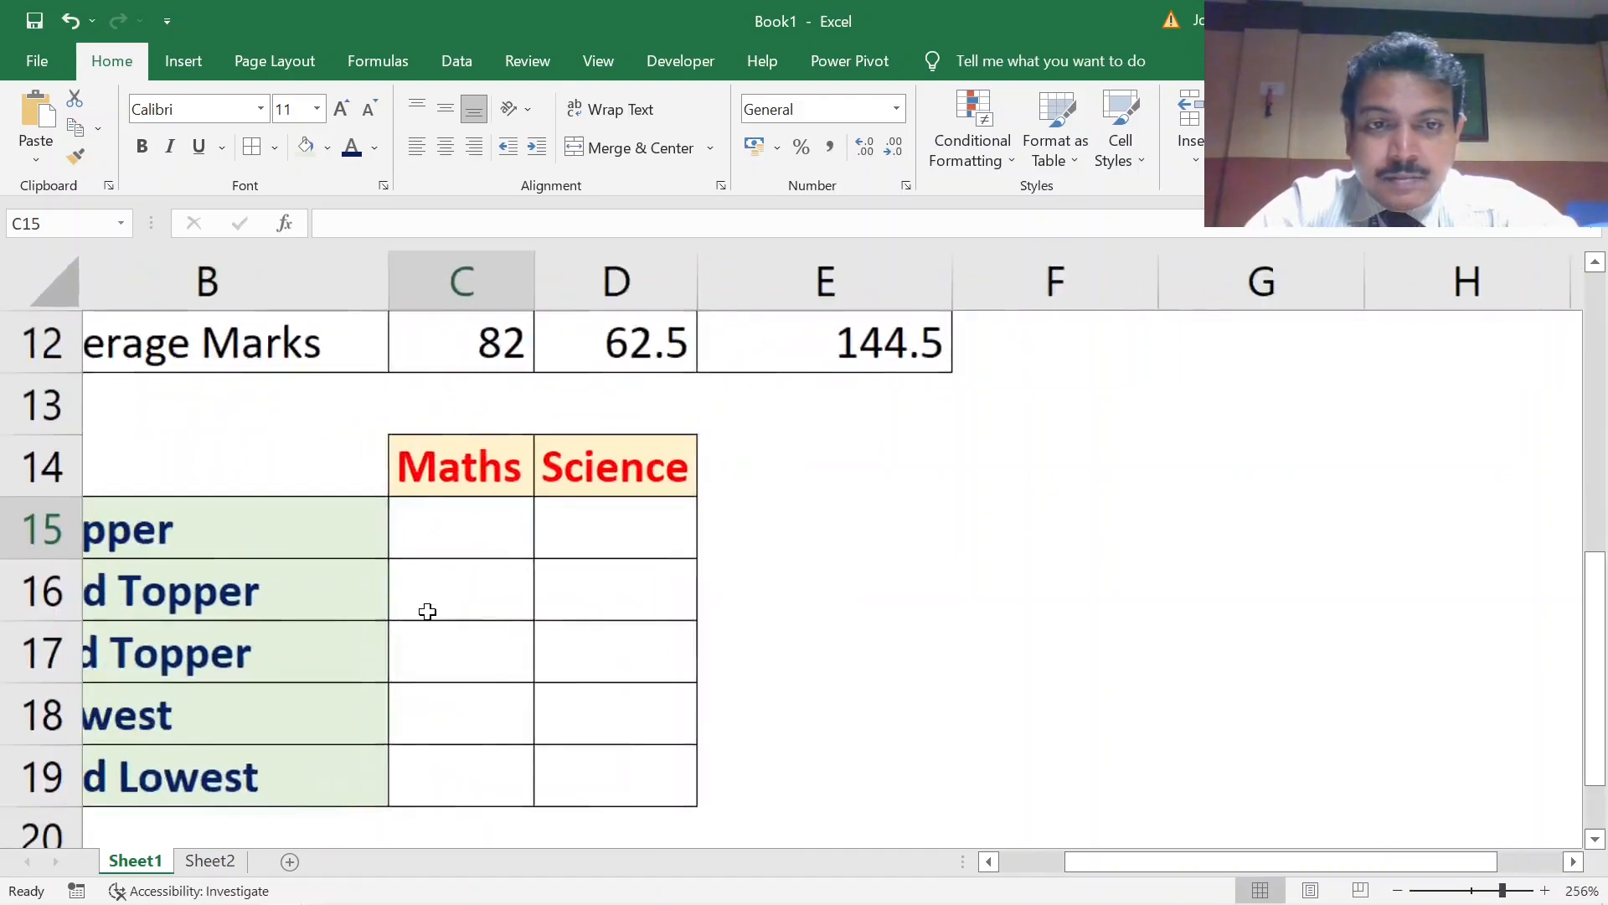
scroll(428, 611, "left", 3)
scroll(427, 612, "down", 1)
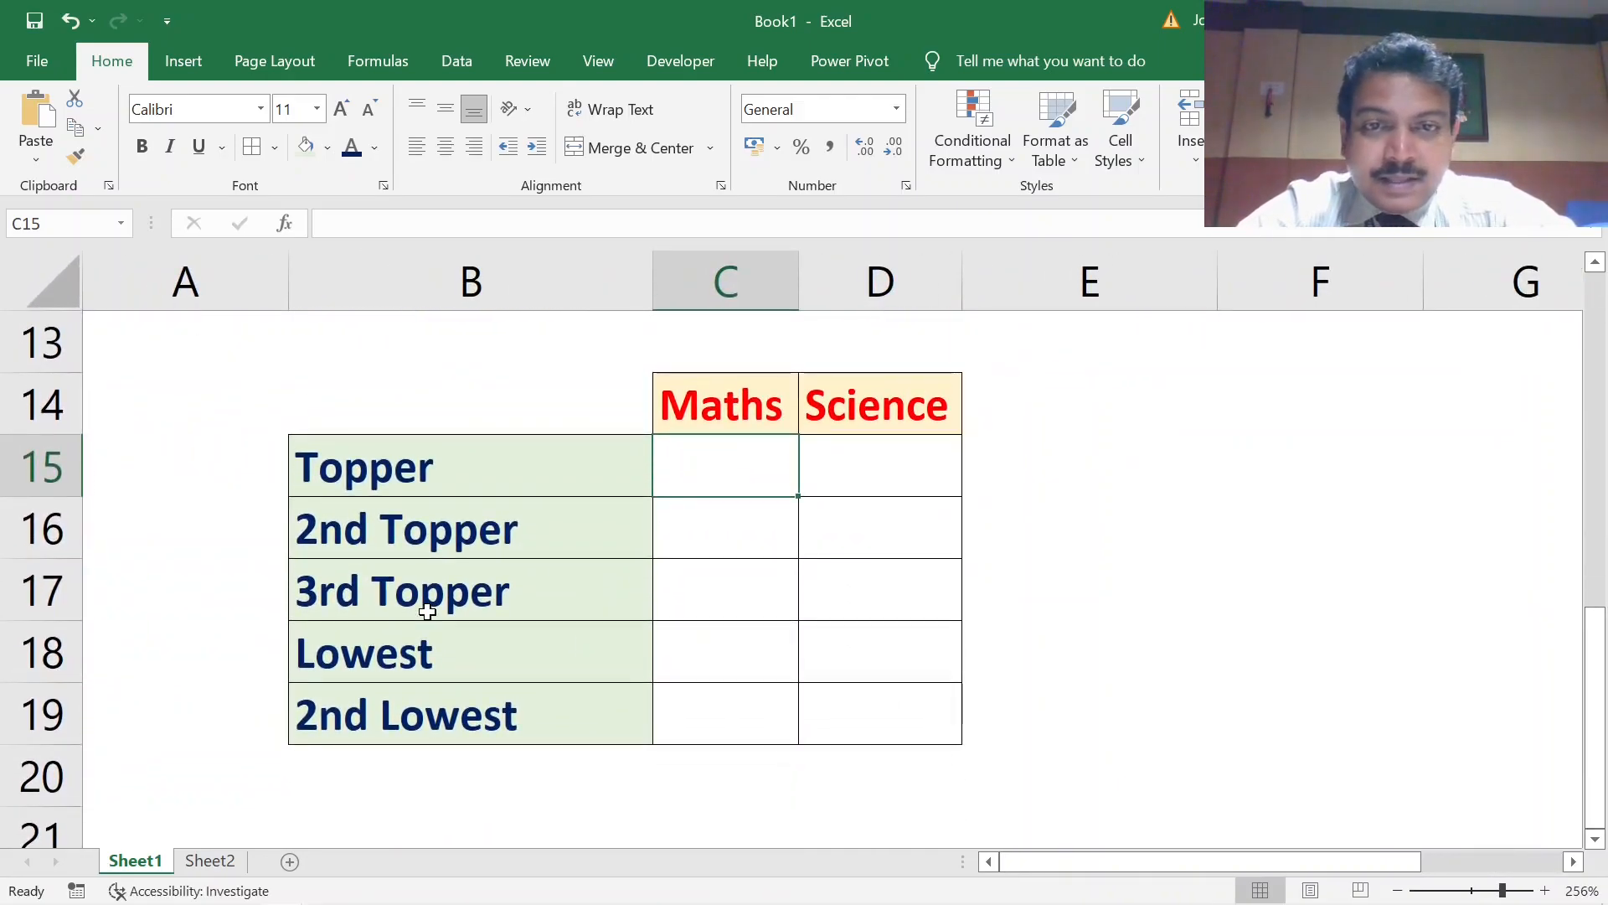
left_click(455, 526)
left_click(521, 597)
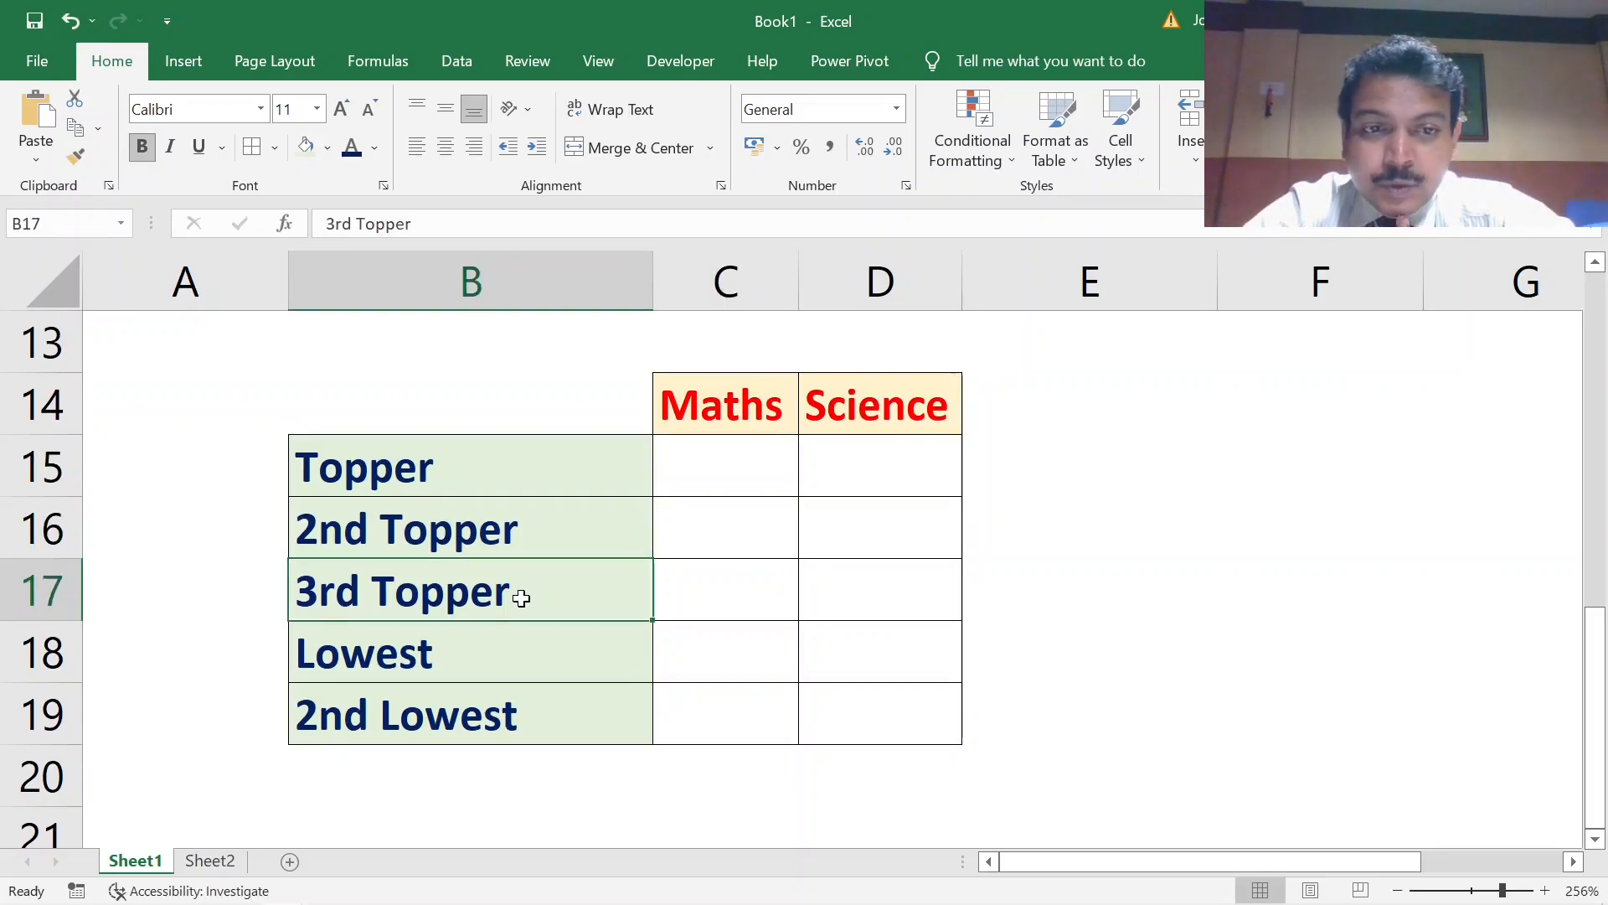
left_click(567, 651)
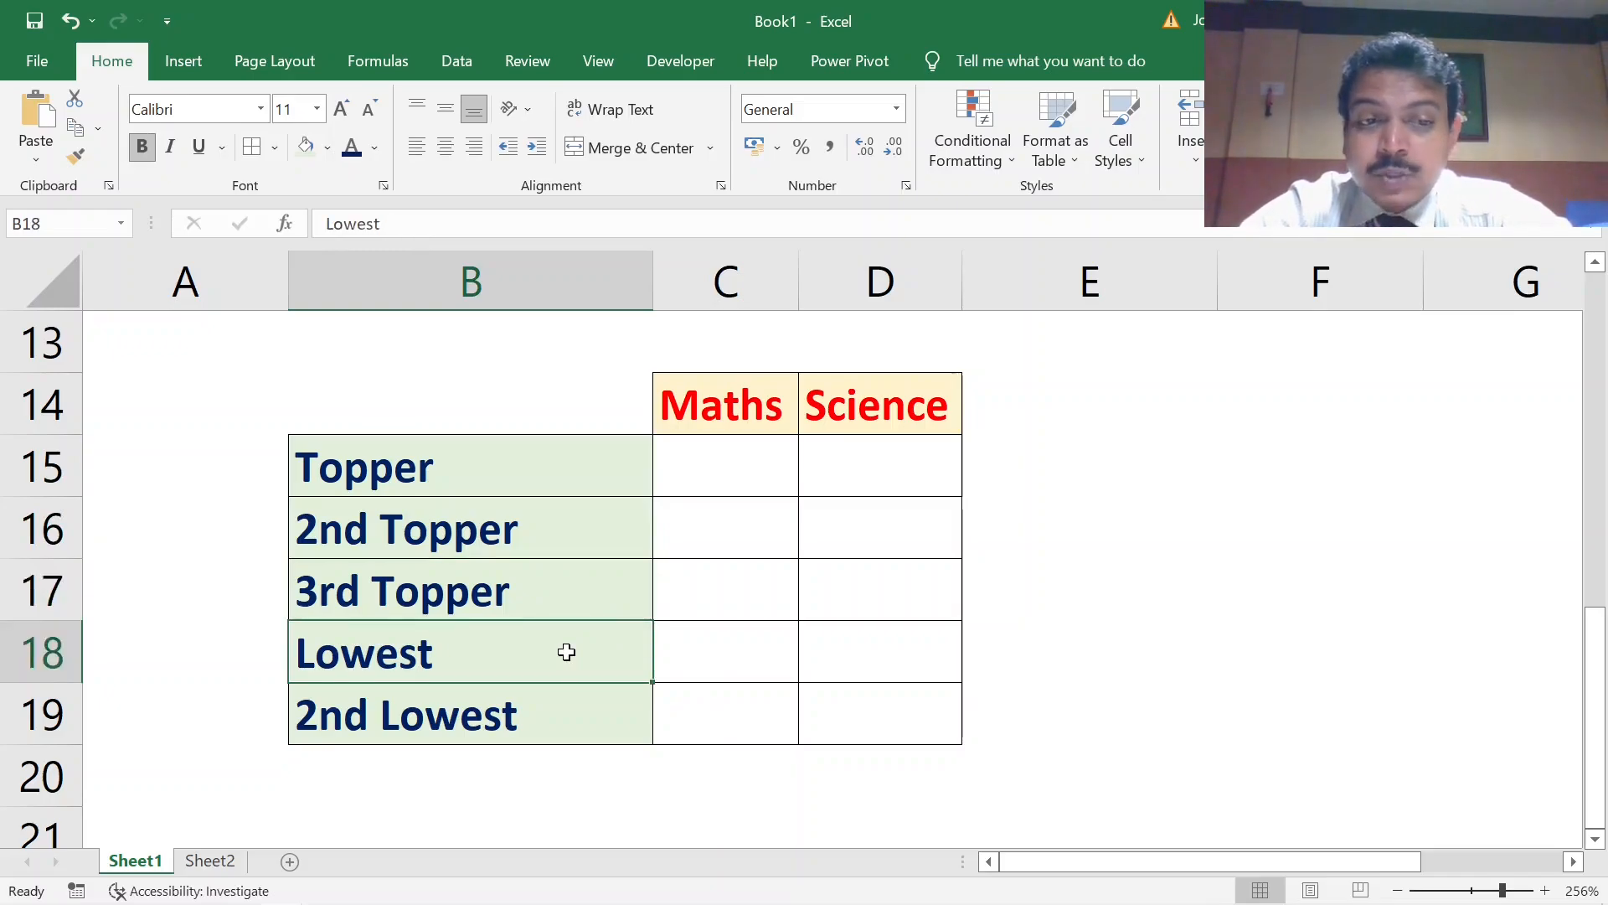
left_click(544, 710)
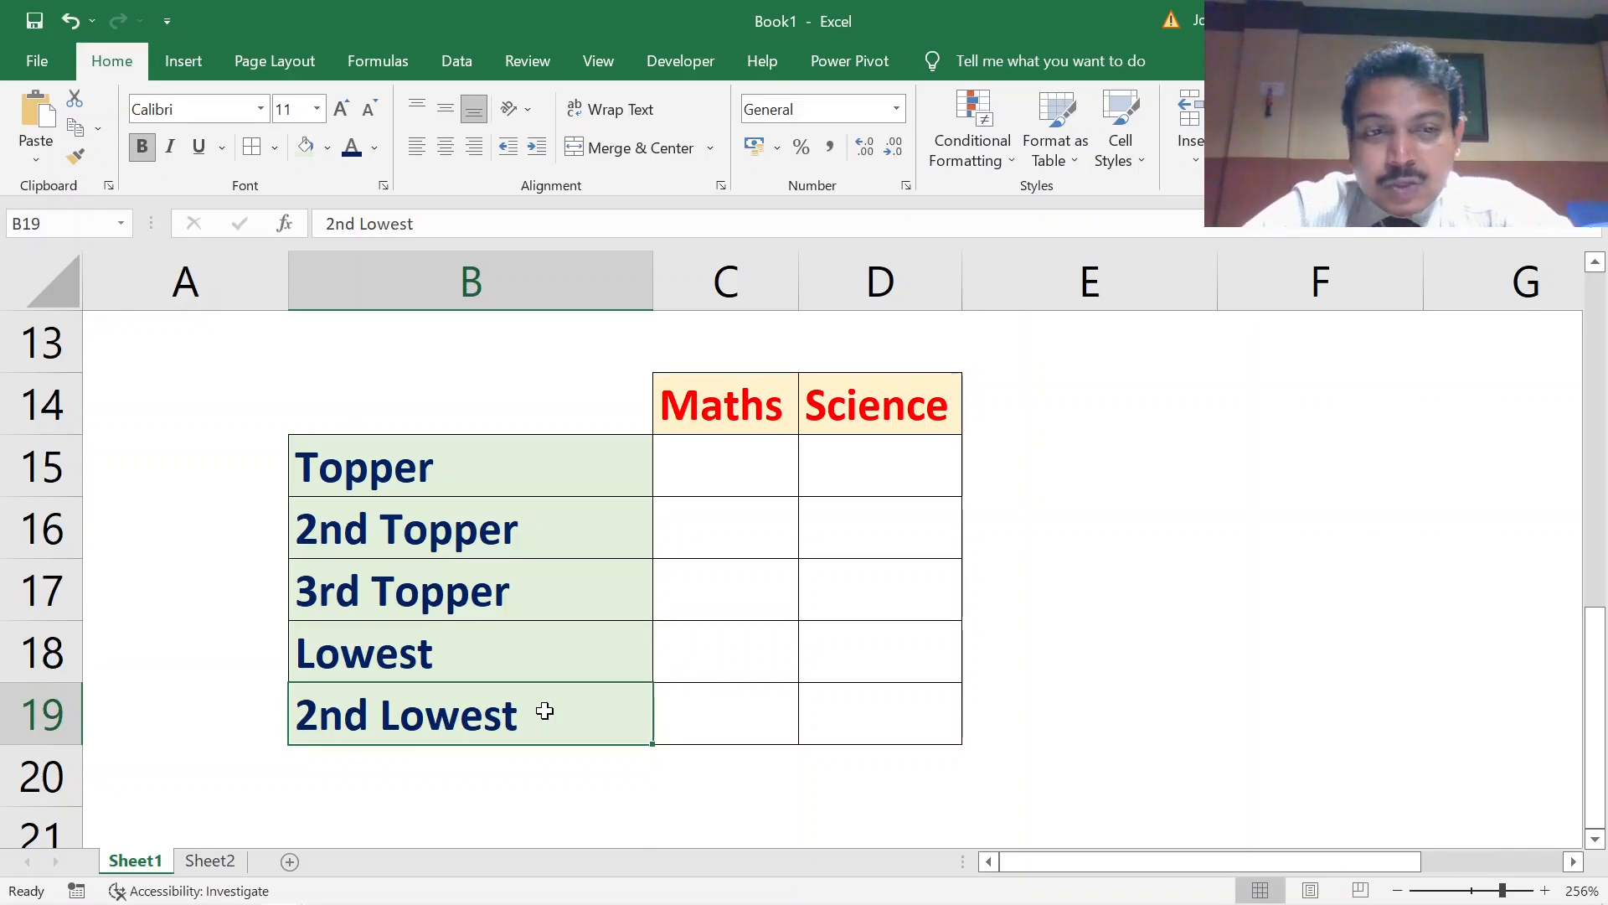
left_click(705, 473)
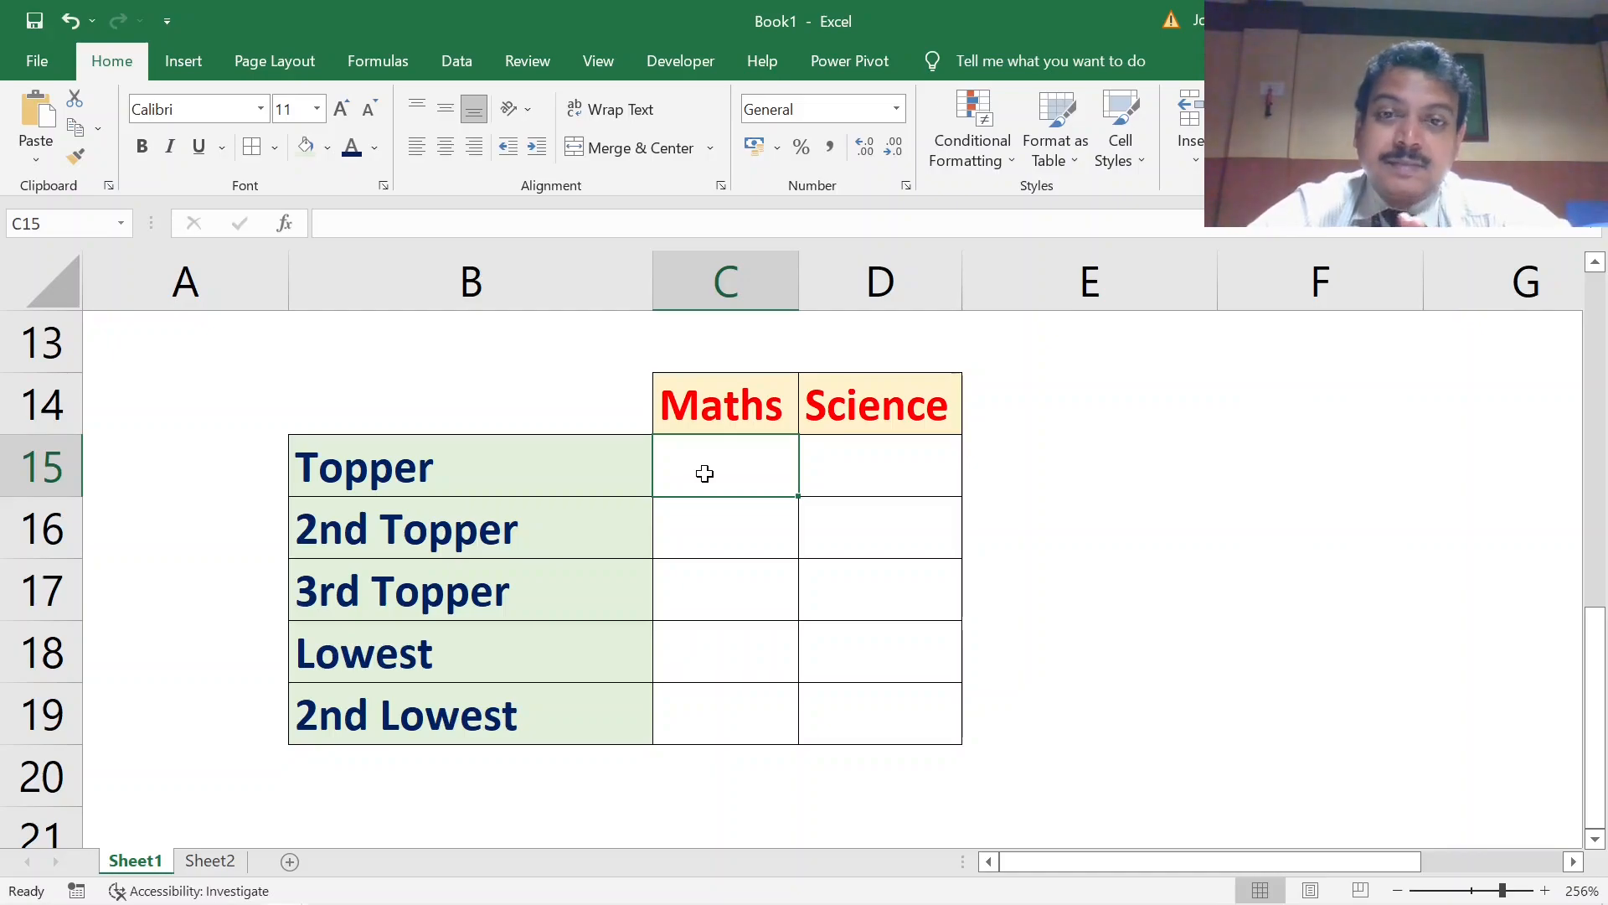
- Note the functions beside the three topper rows: Max in E15, Large in E16 and Large in E17
left_click(1008, 434)
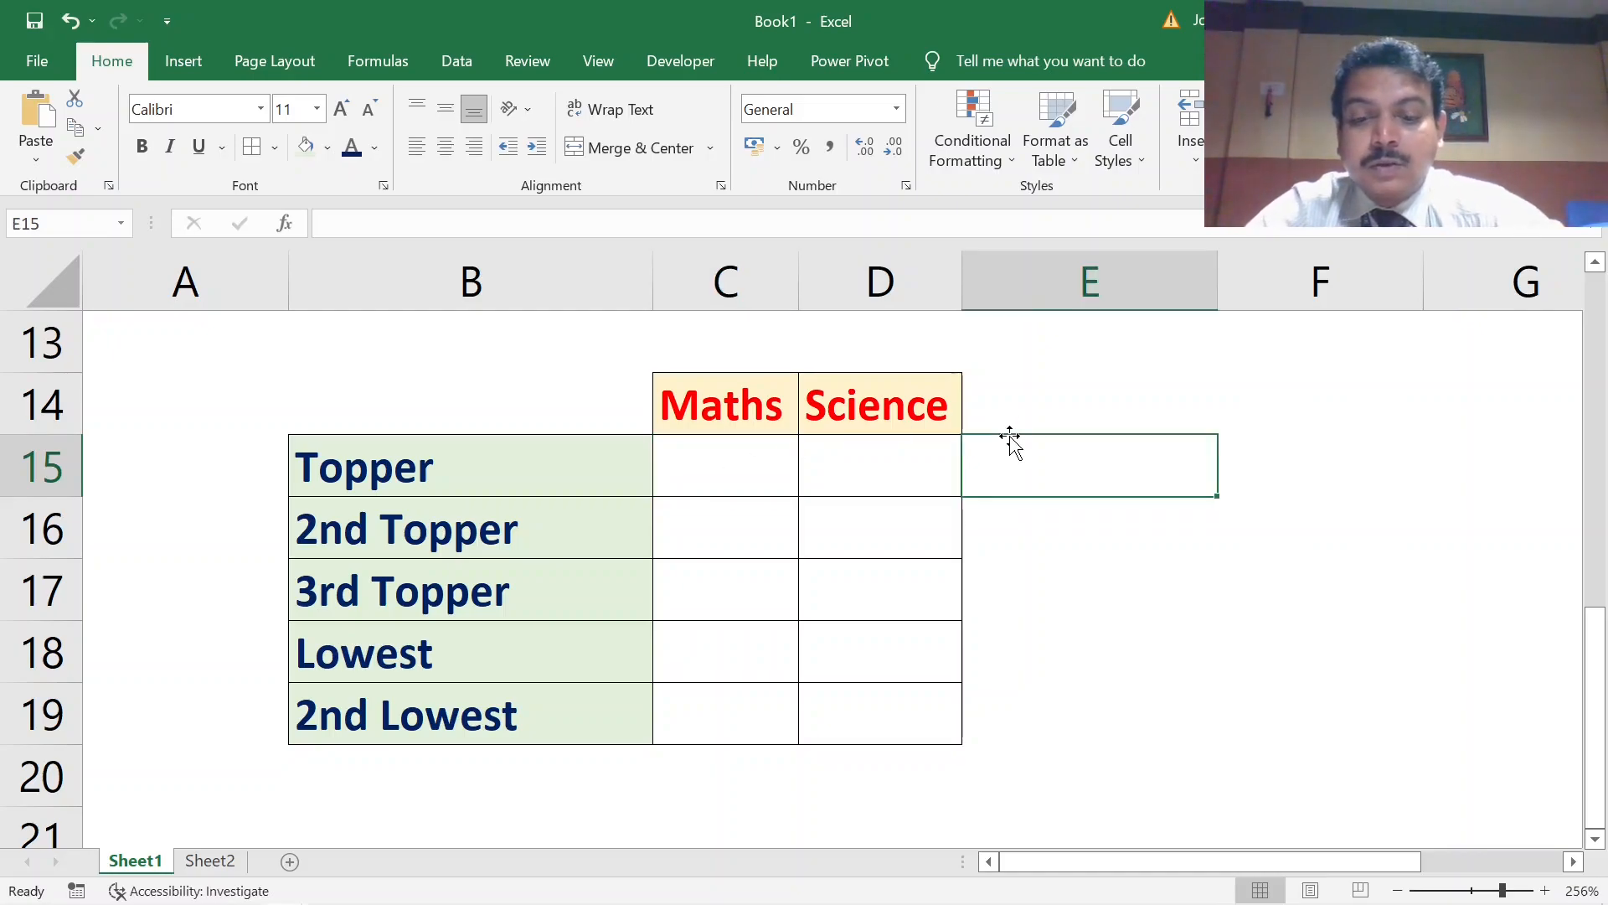
type("Max")
key("Return")
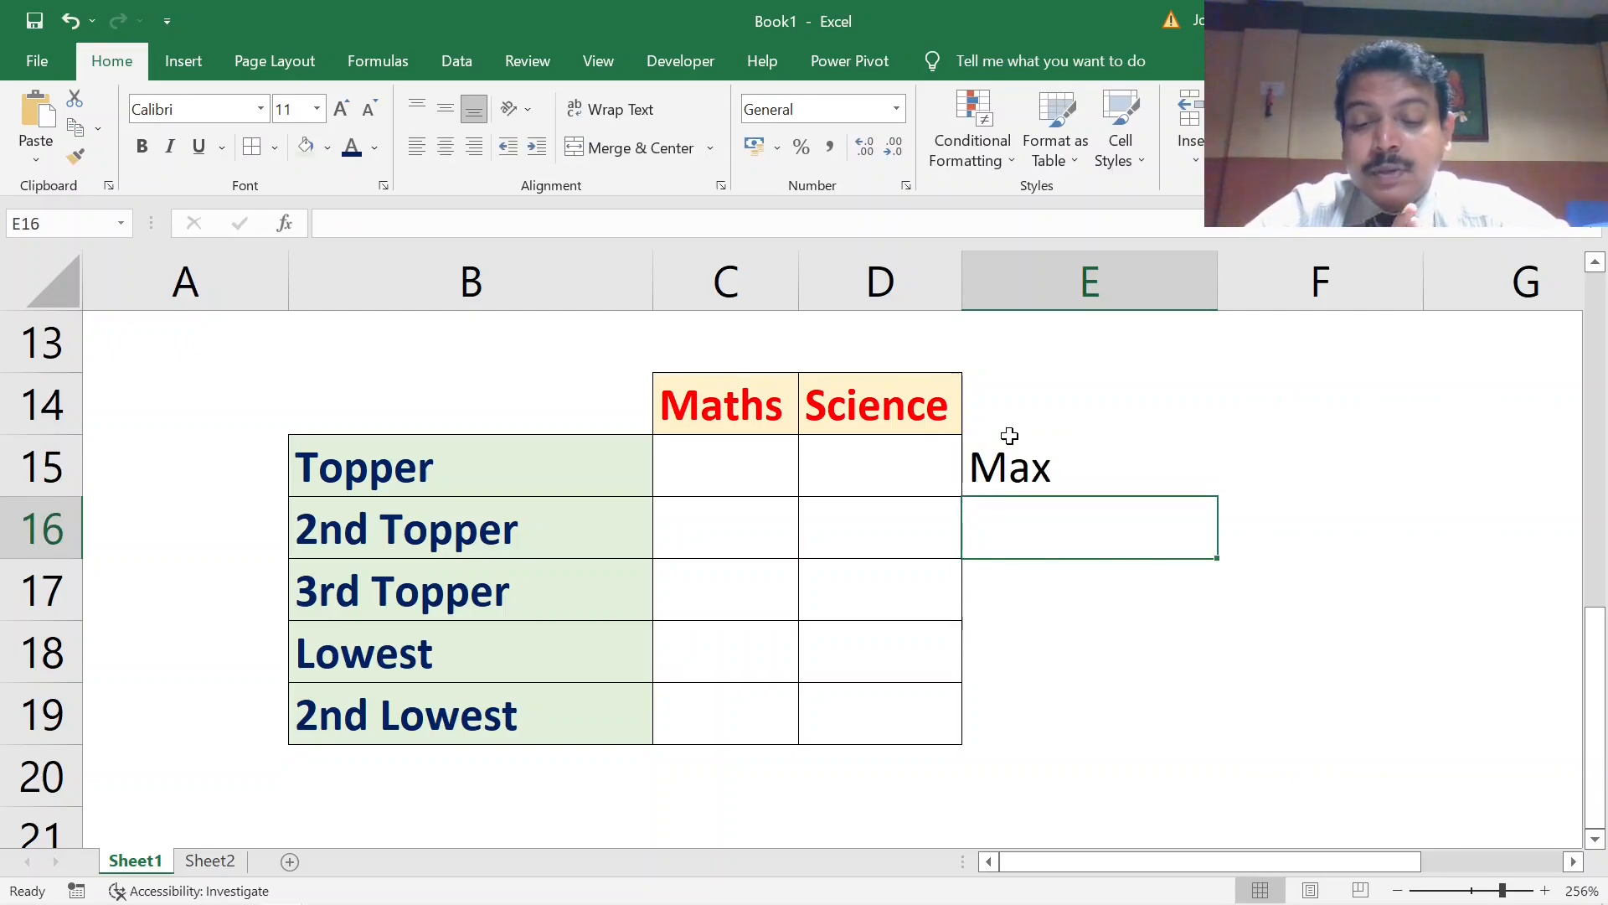
type("Large")
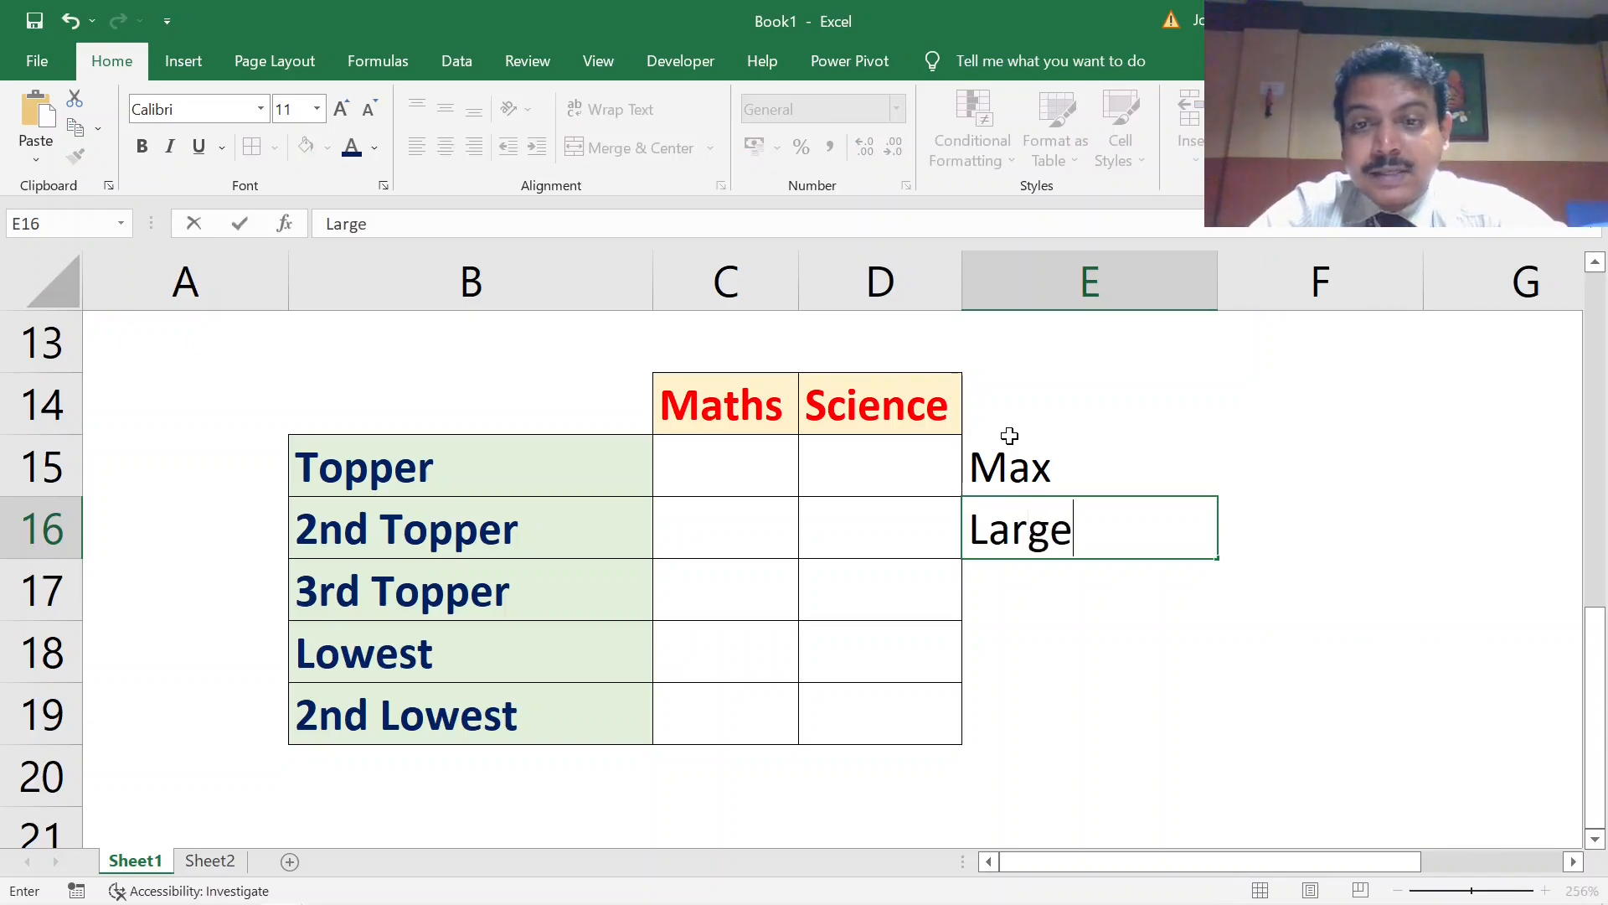
key("Return")
type("Lga")
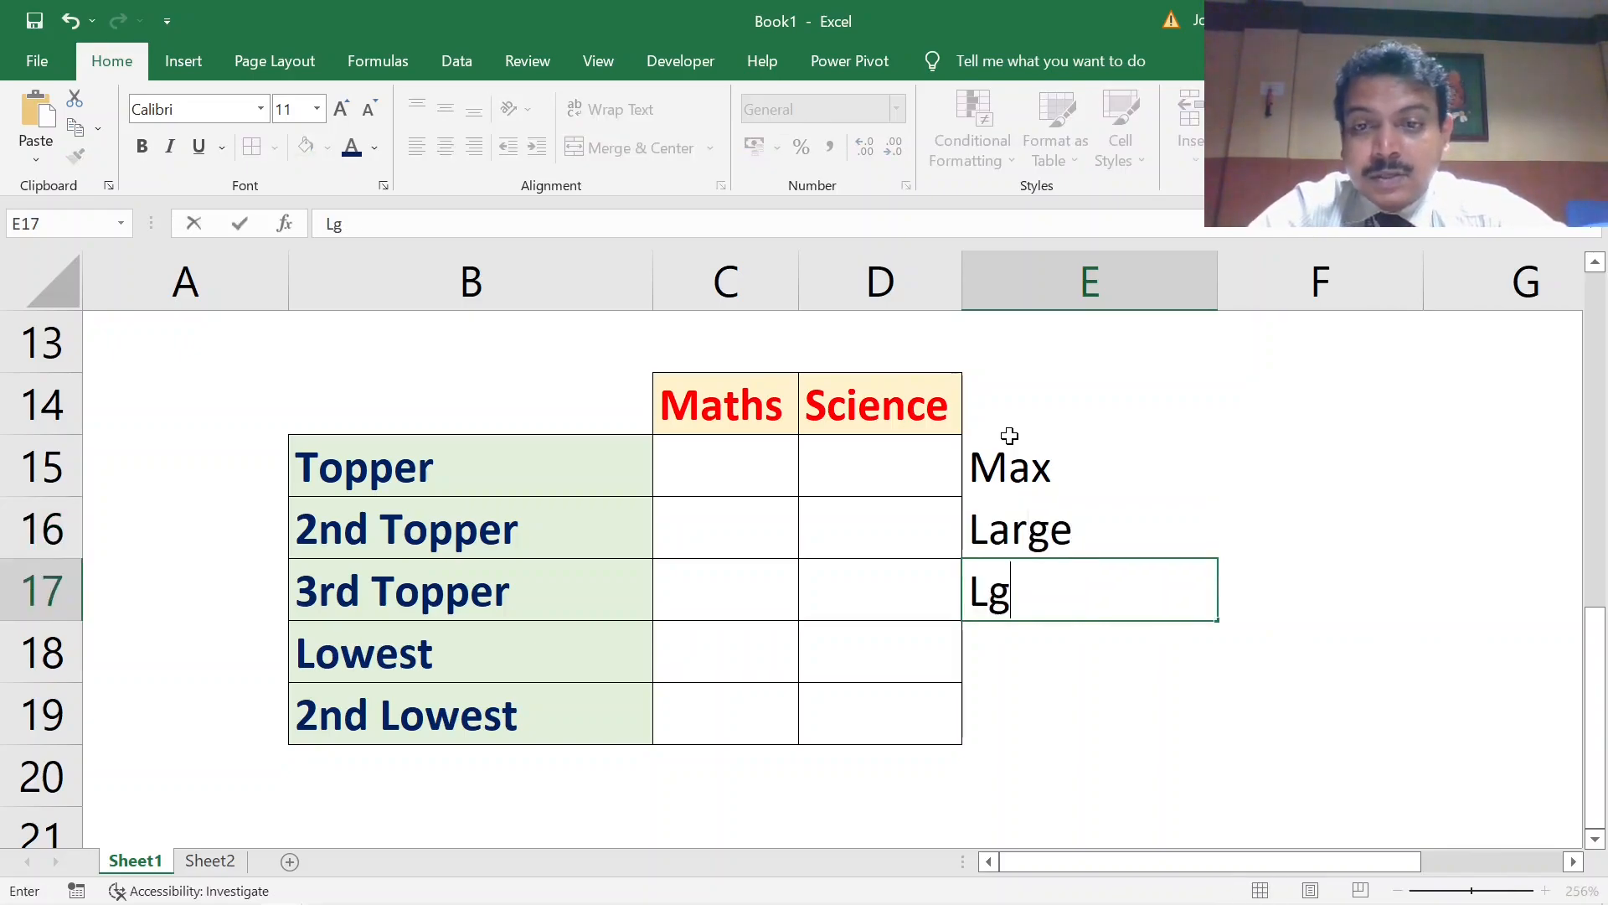
key("BackSpace")
key("BackSpace")
type("a")
key("Return")
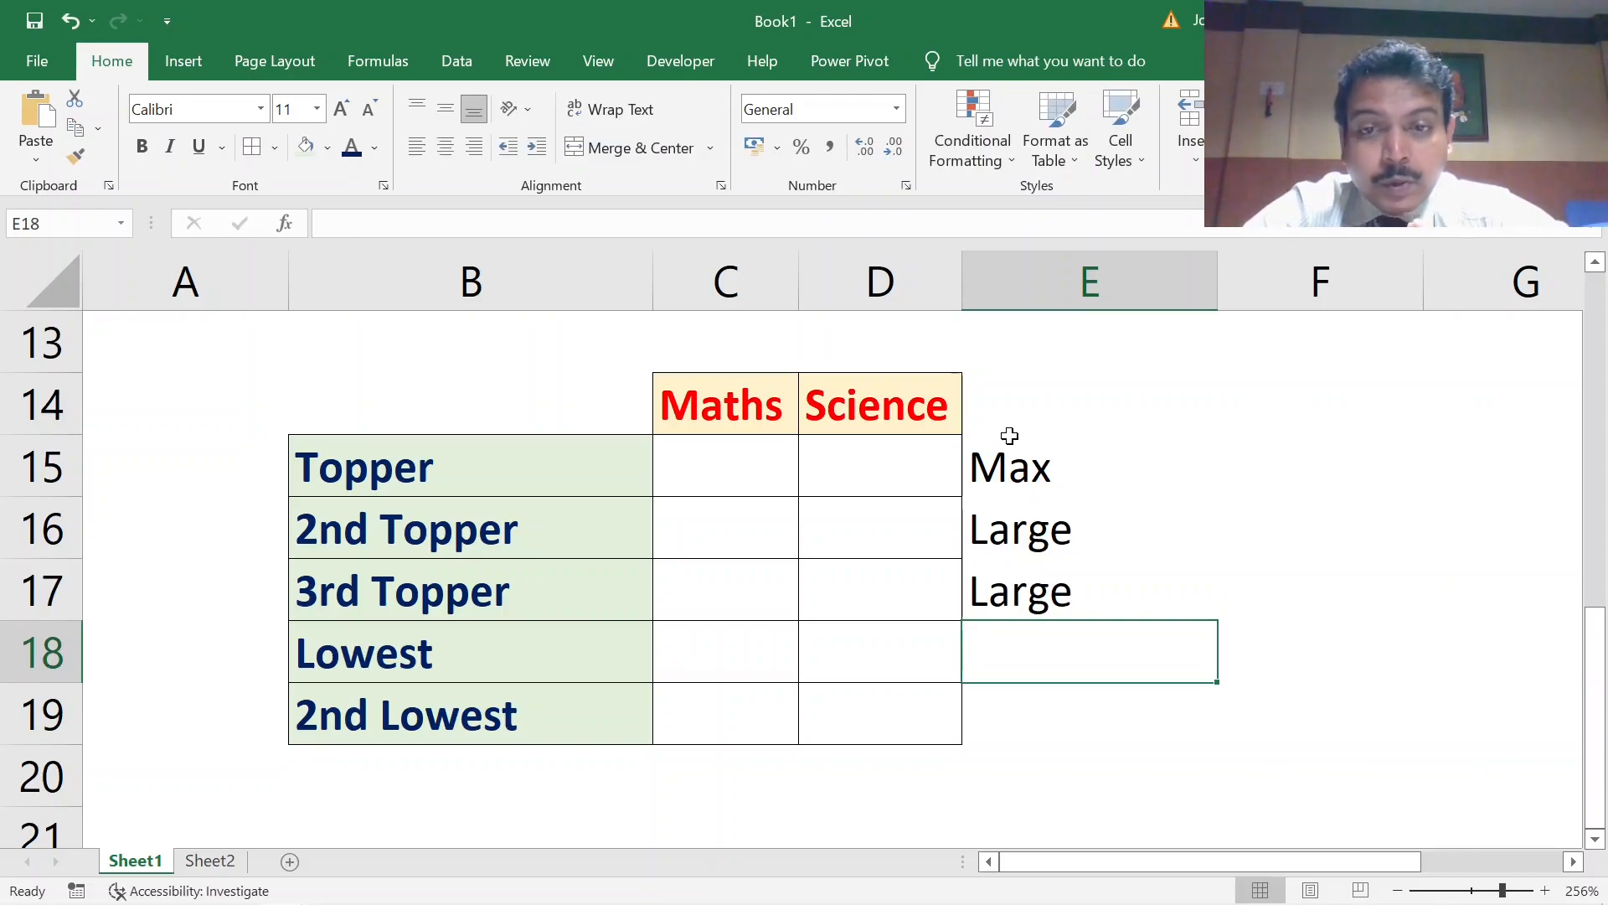
- Note the functions beside the Lowest and 2nd Lowest rows: Min in E18 and Small in E19
type("Min")
key("Return")
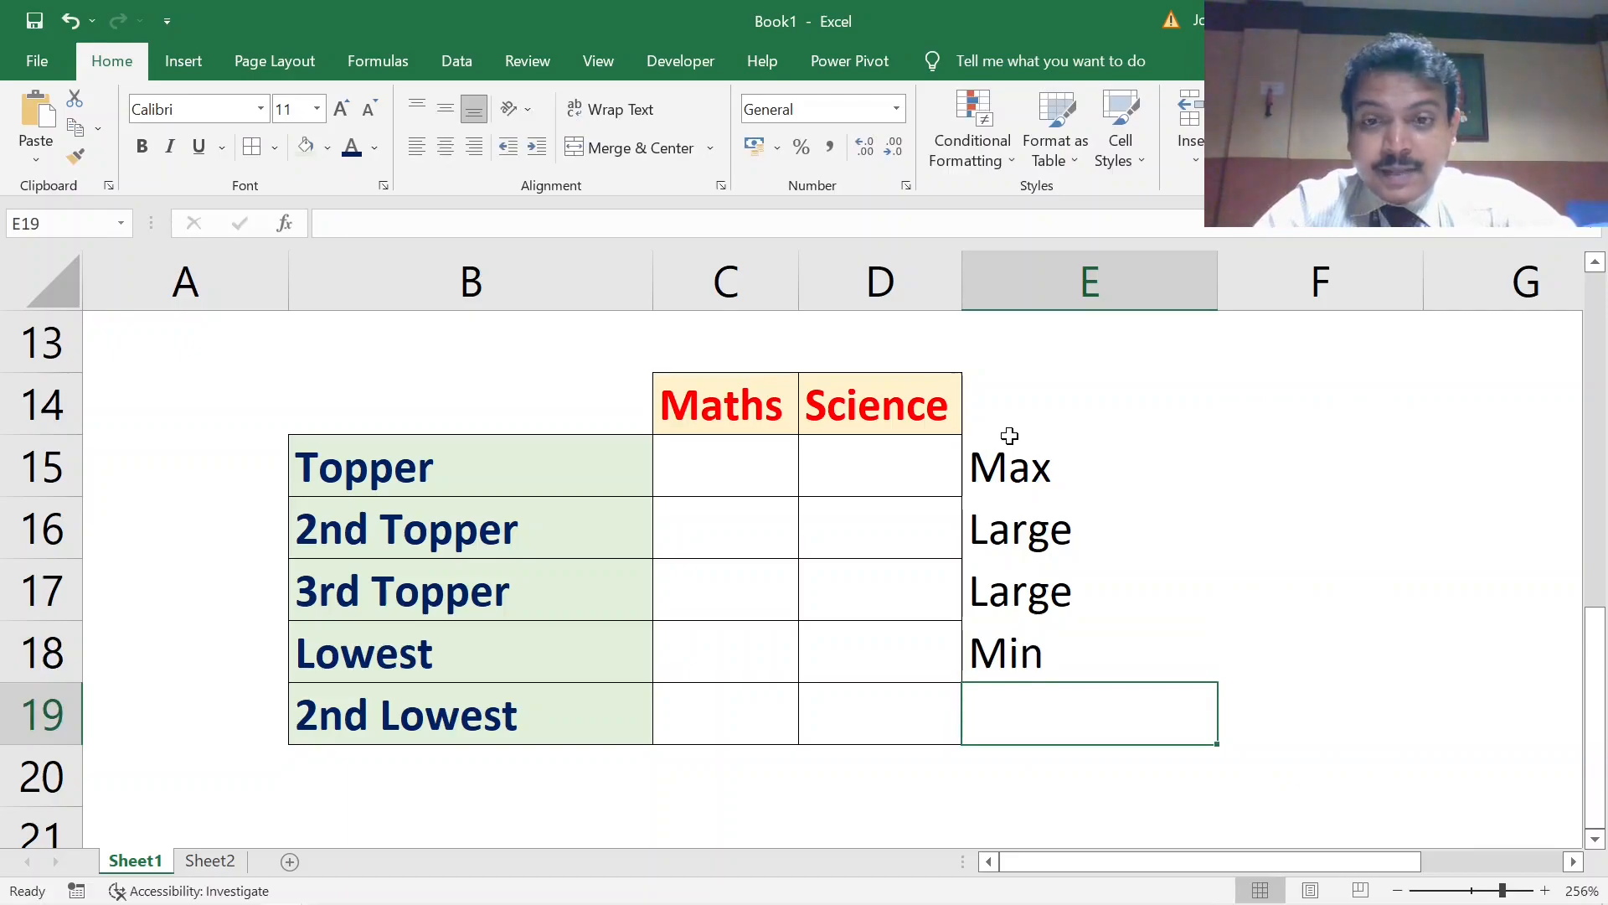
type("Small")
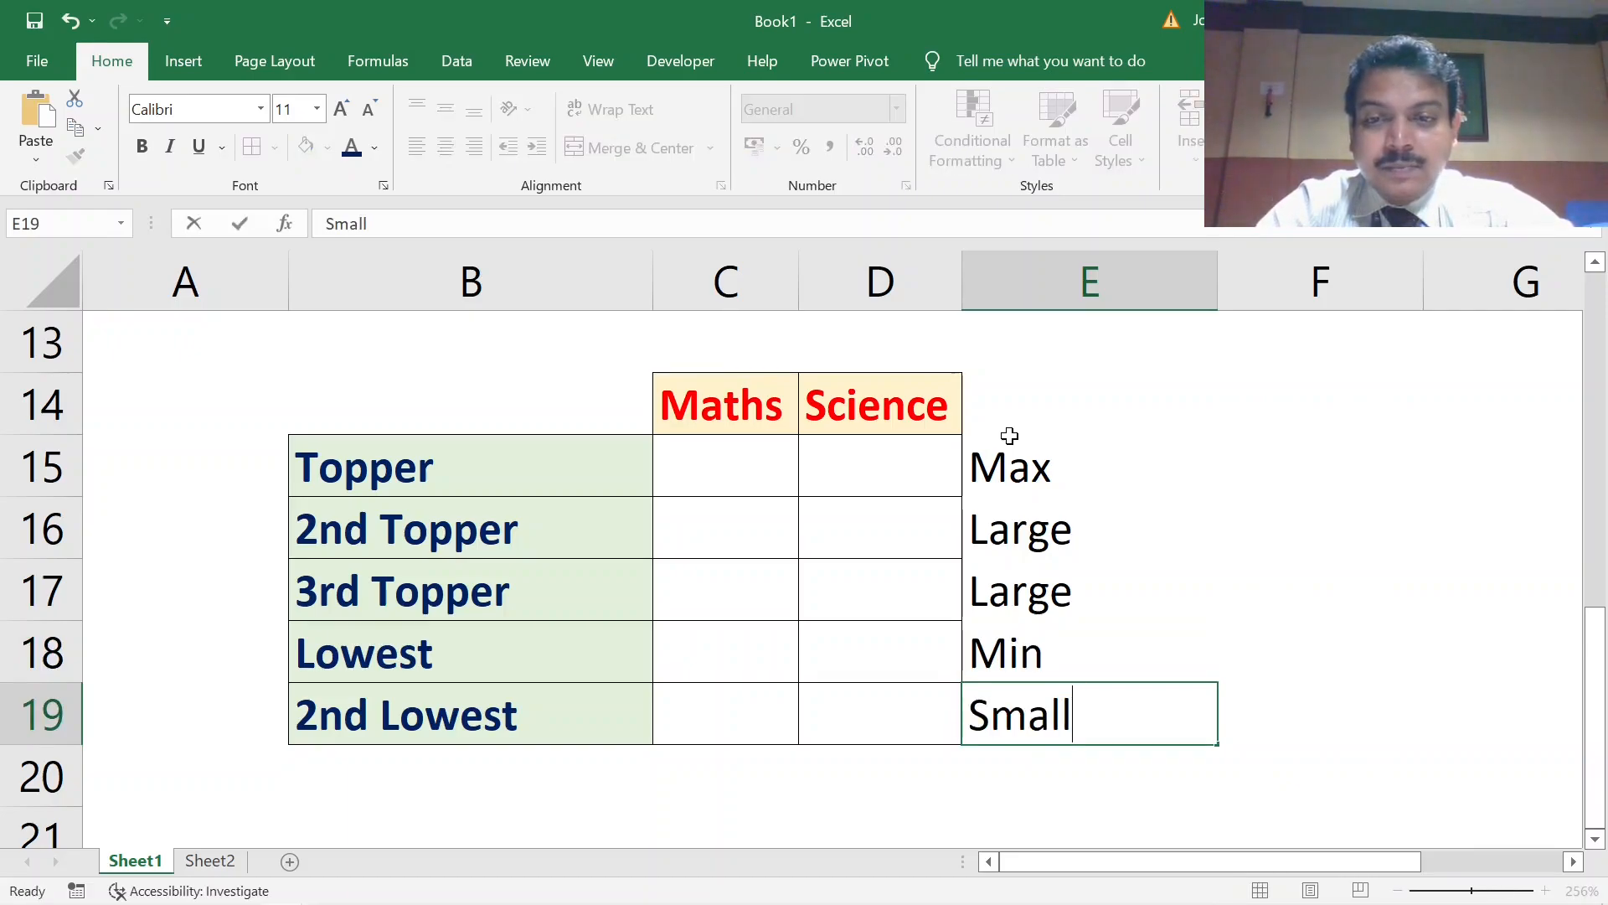
key("Return")
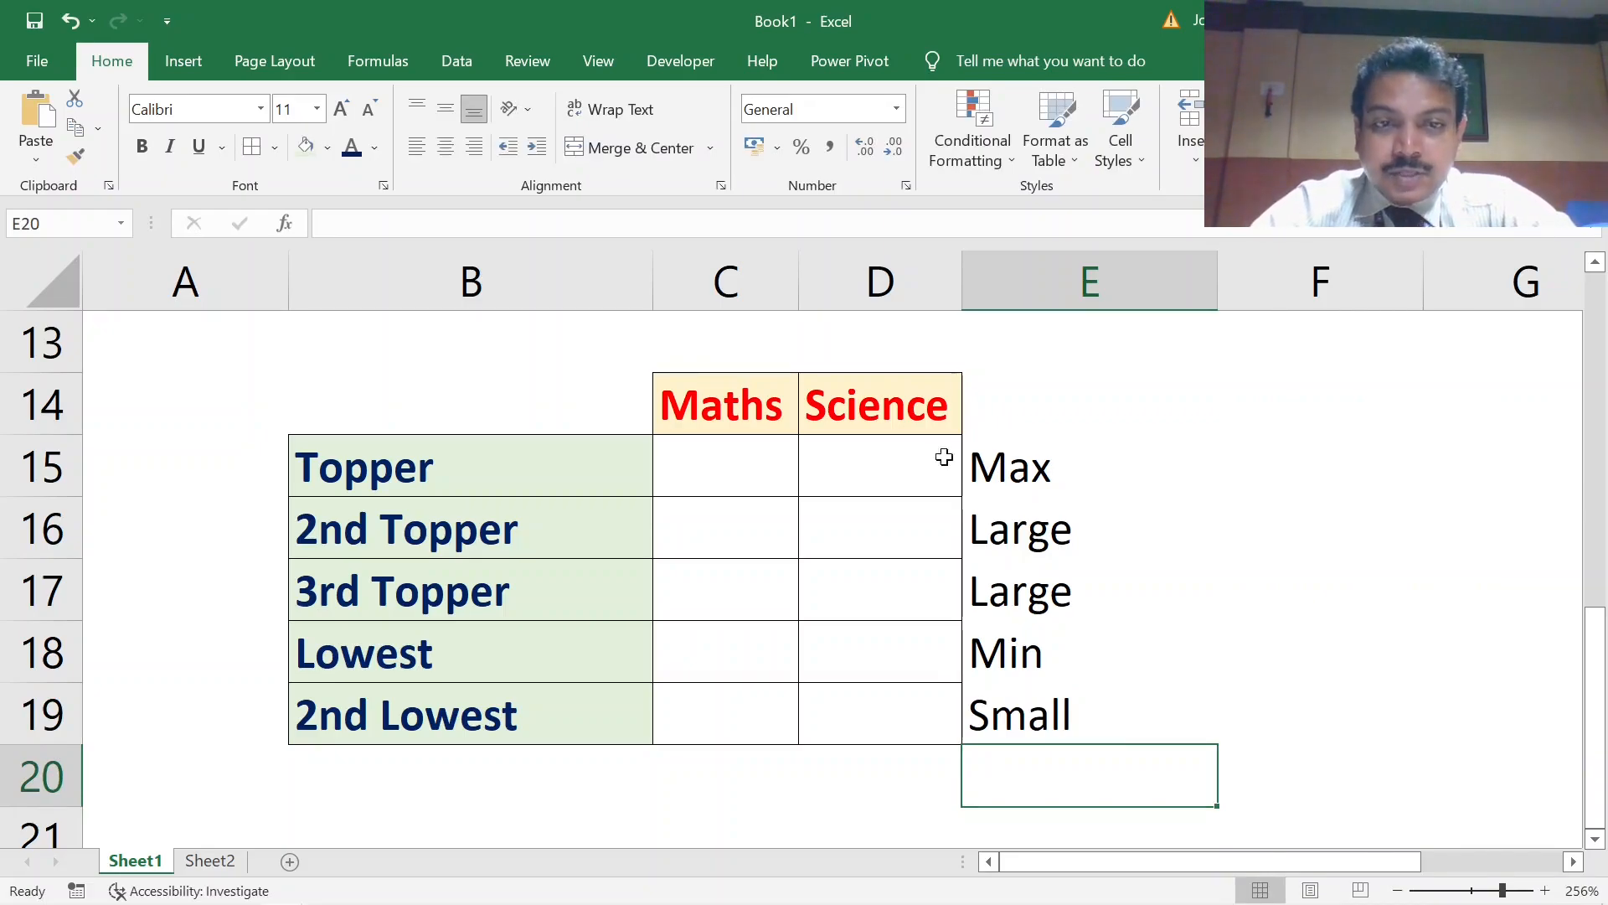
- Begin a MAX formula in C15, the Maths cell of the Topper row
left_click(749, 466)
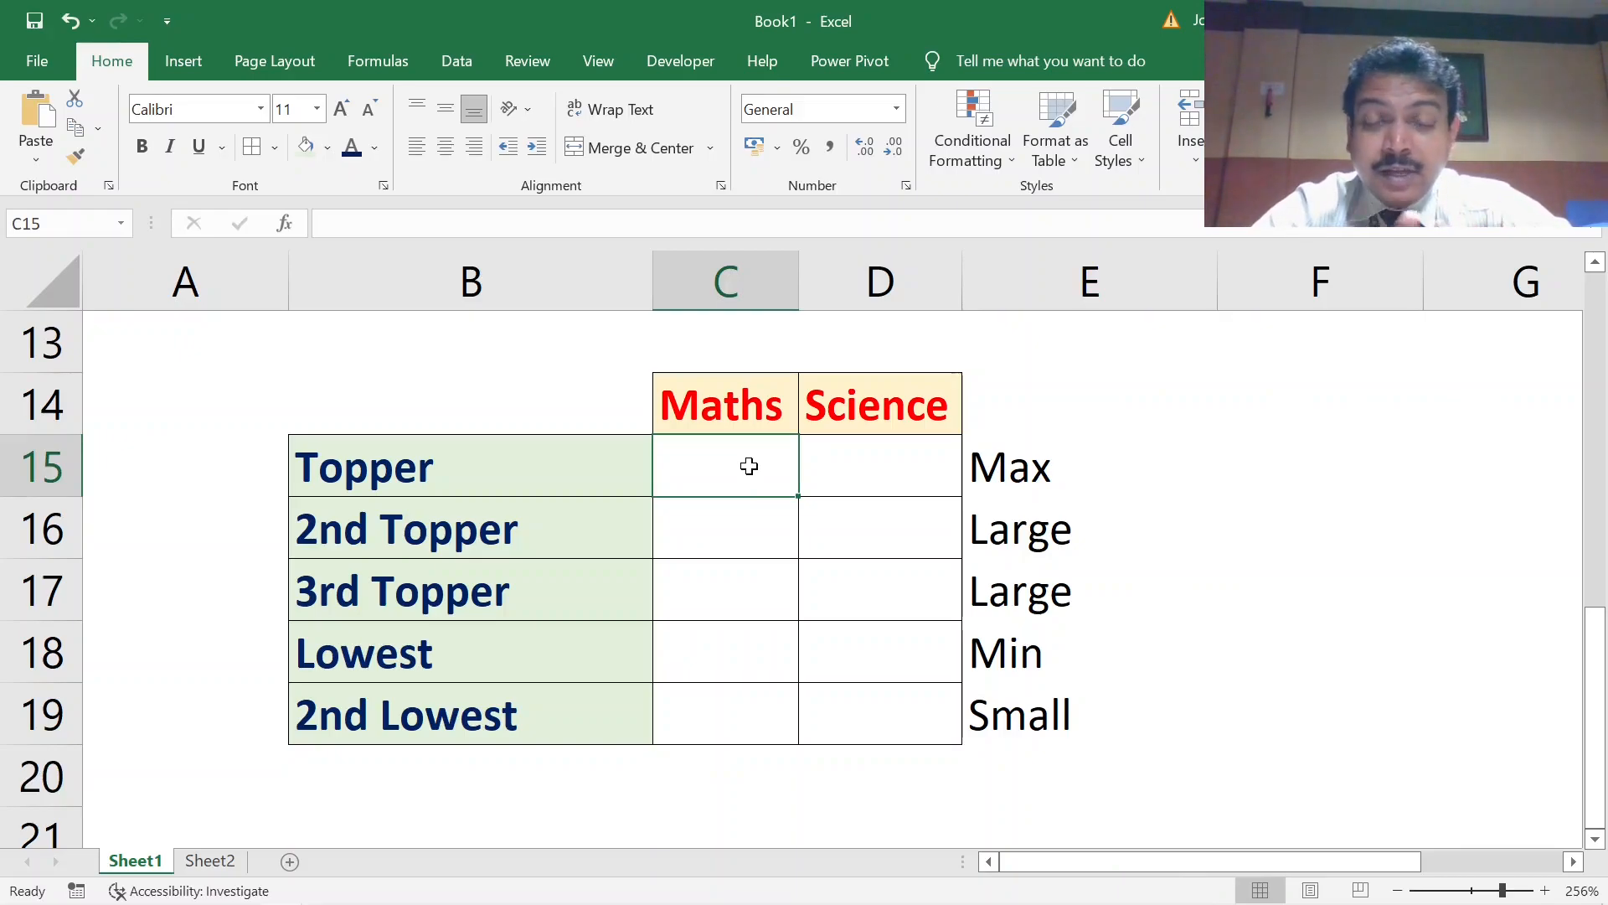
type("=")
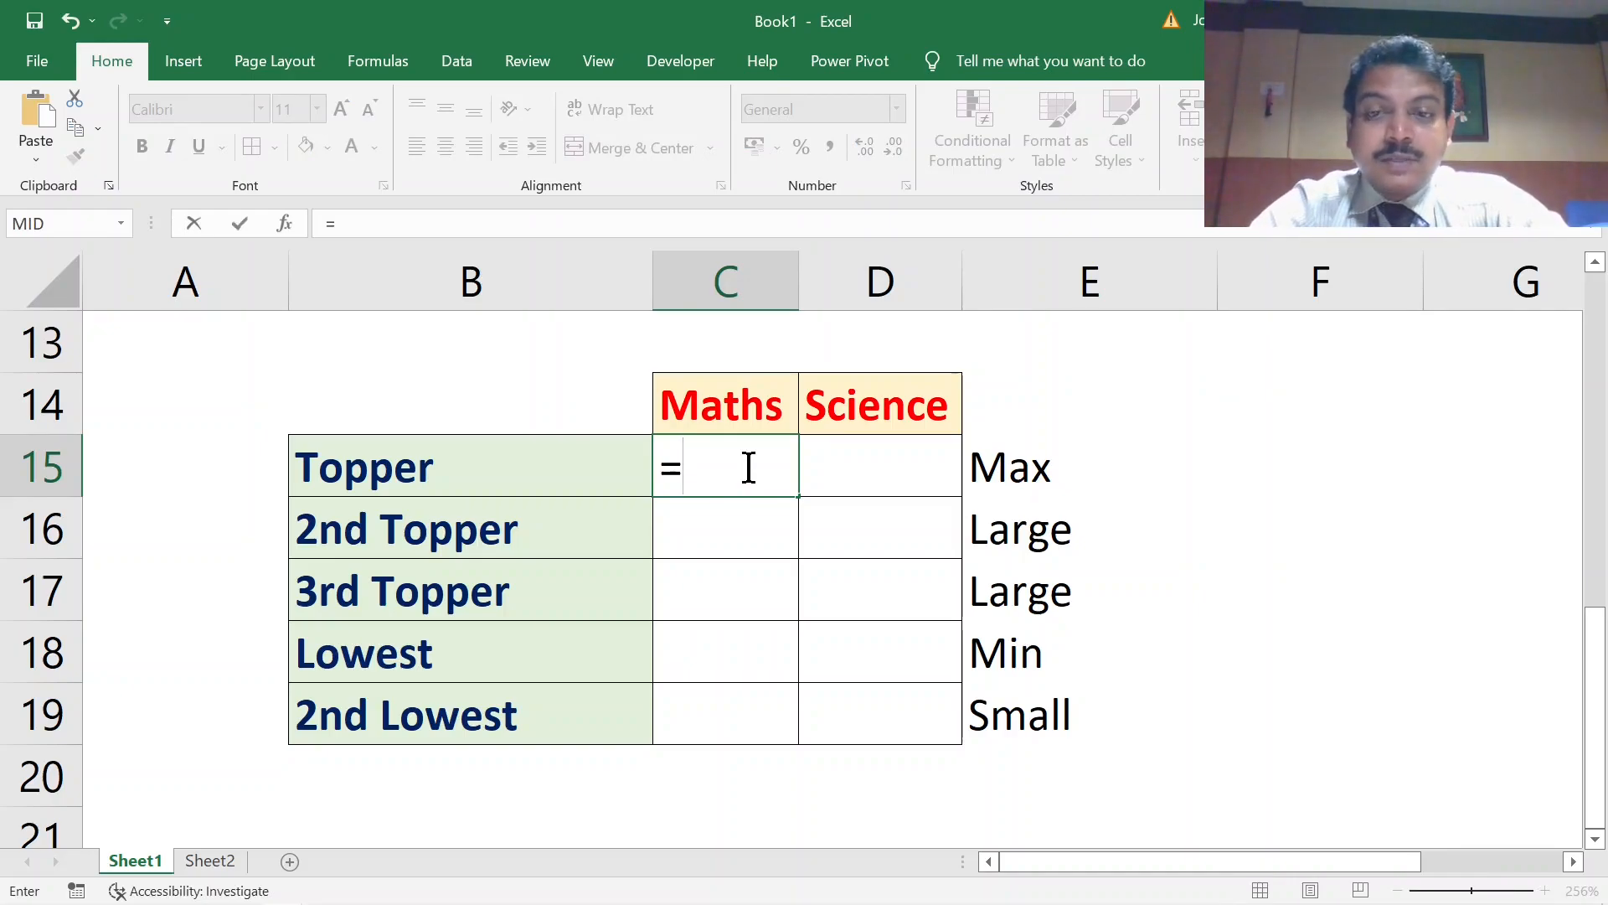
type("max")
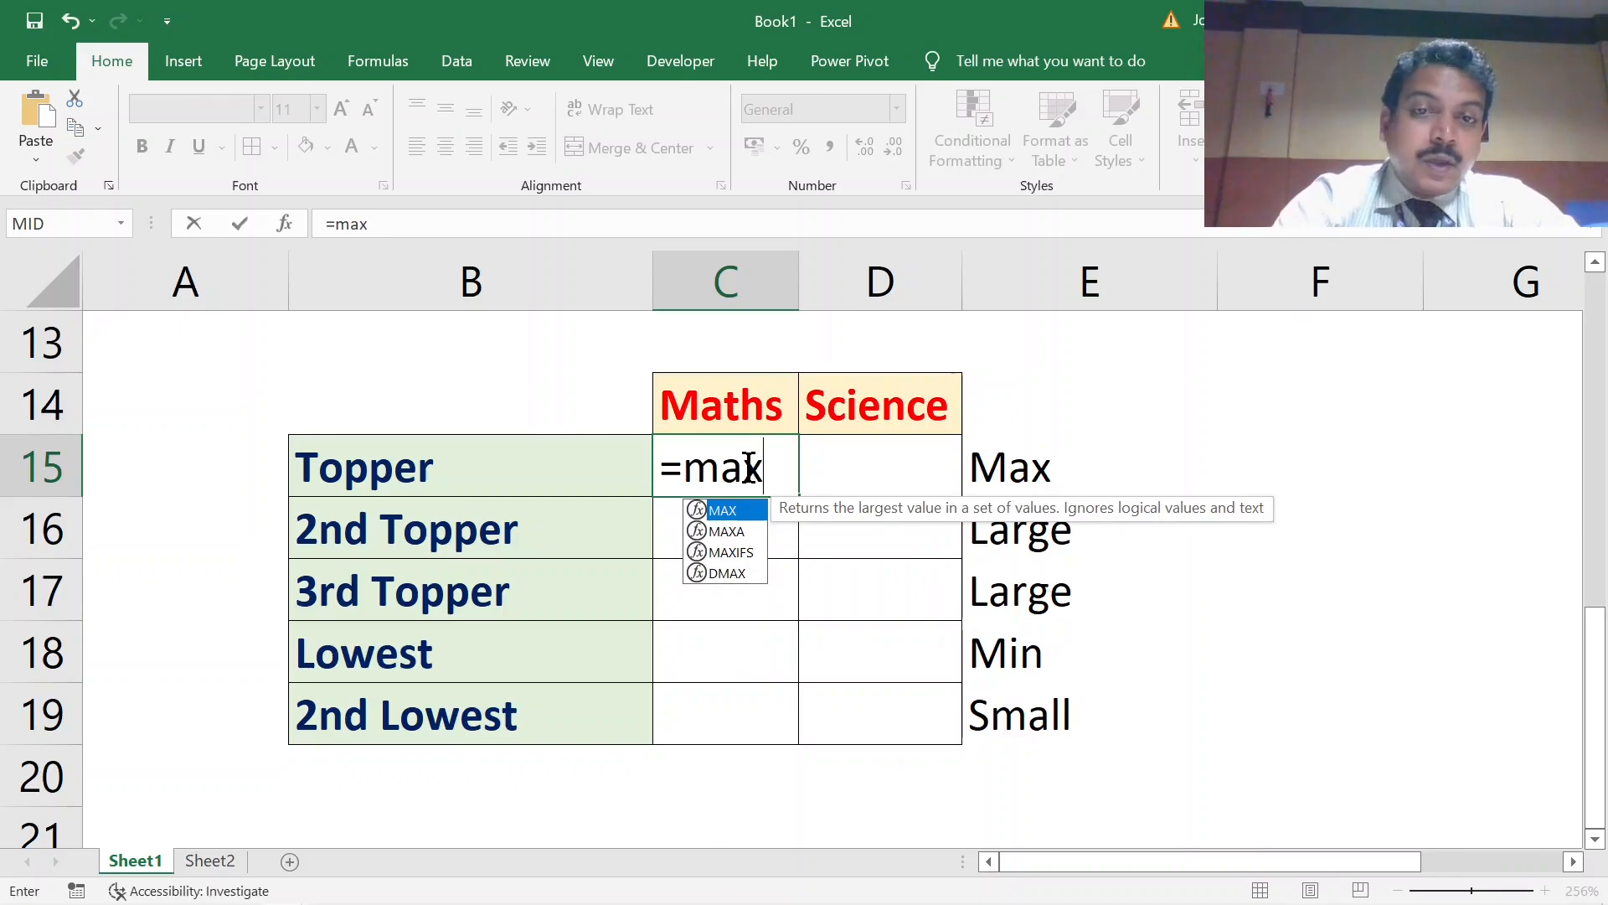
type("(")
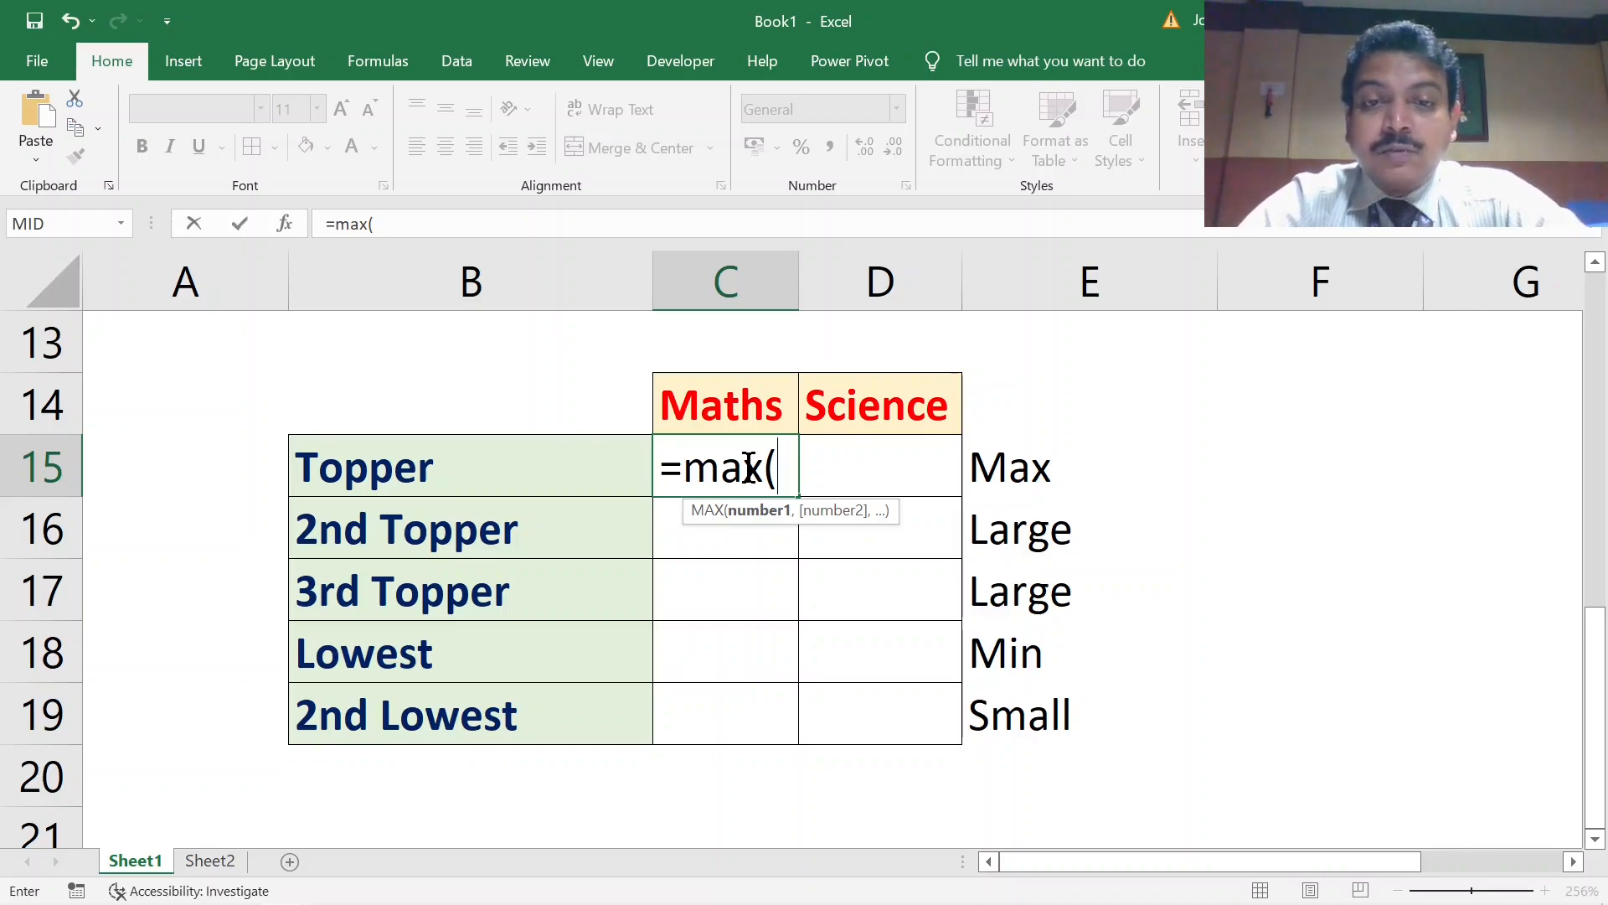
scroll(748, 467, "up", 4)
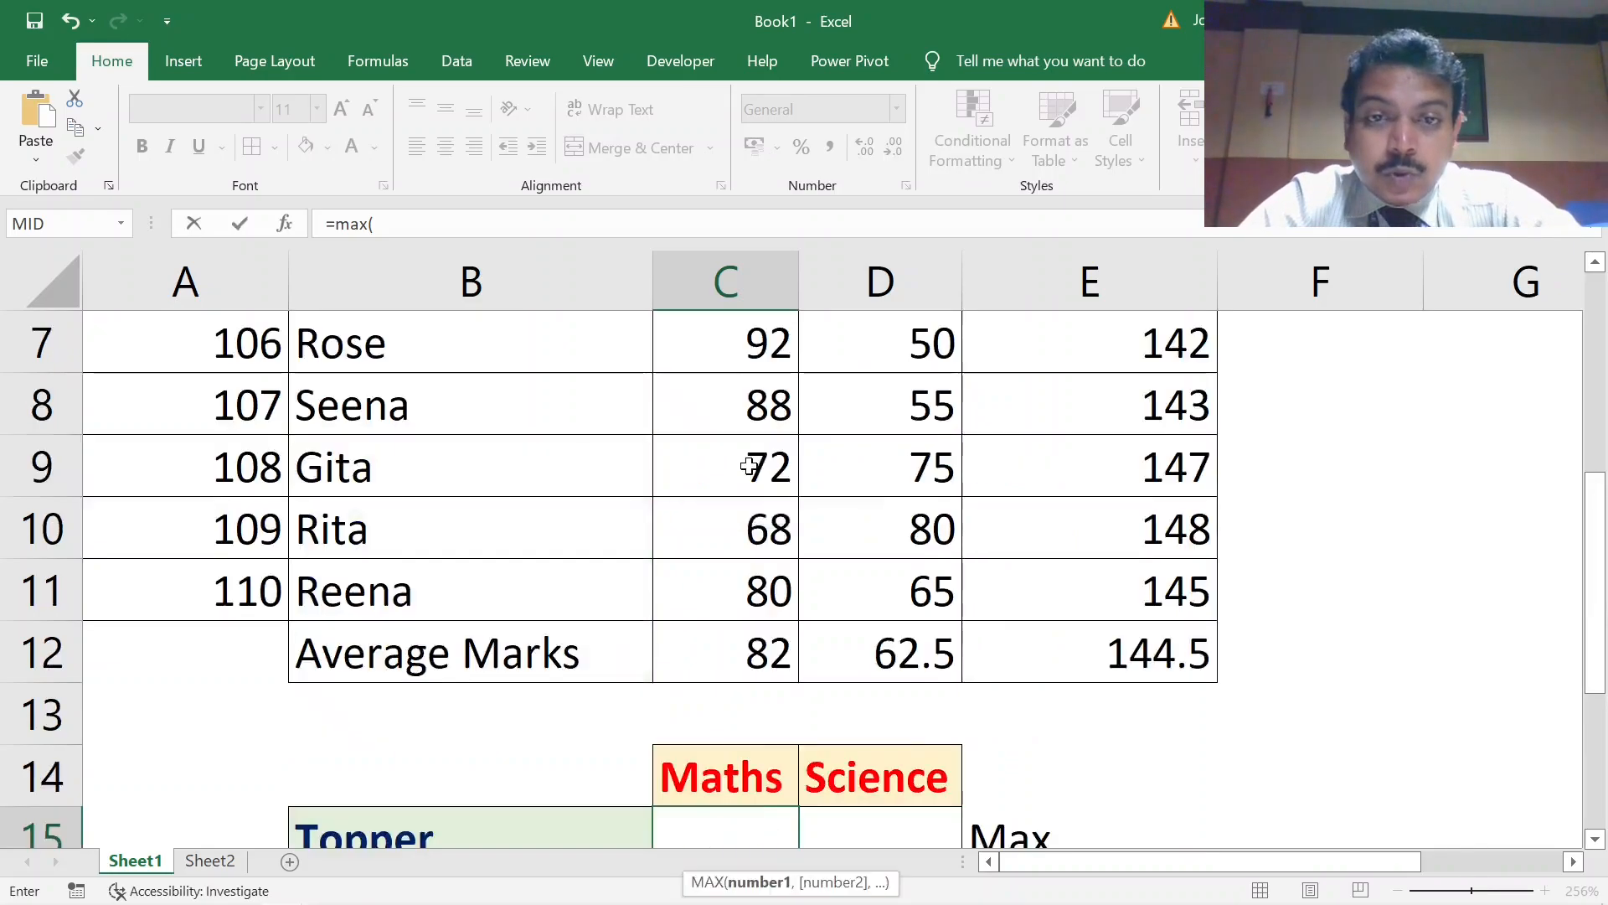
left_click(734, 408)
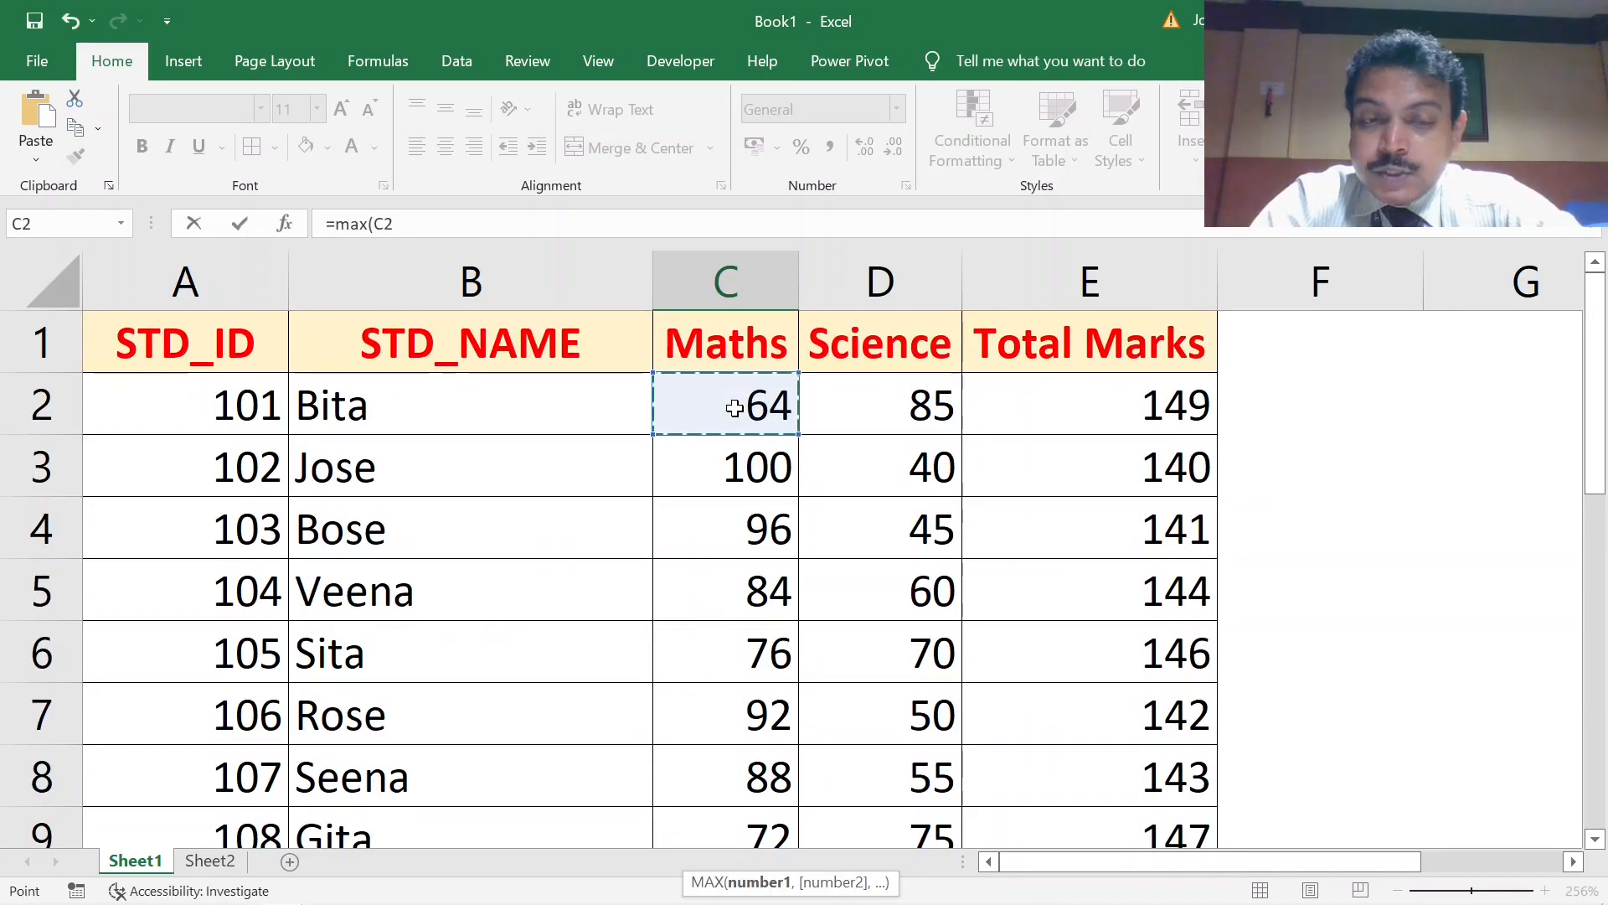
key("ctrl+shift+Down")
key("shift+Up")
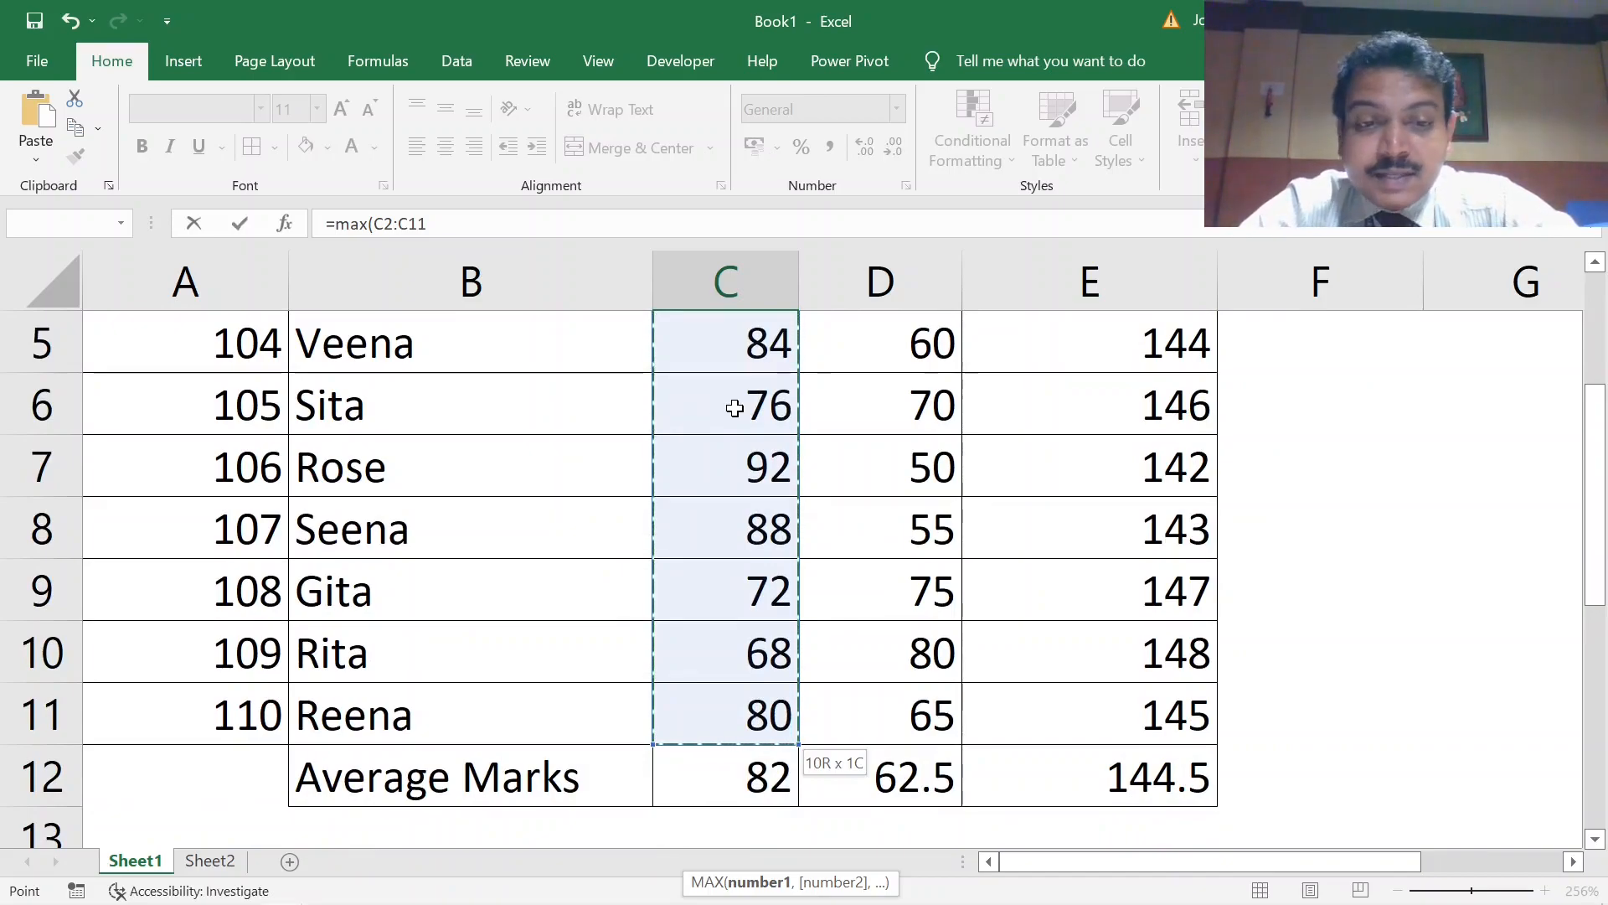
key("Down")
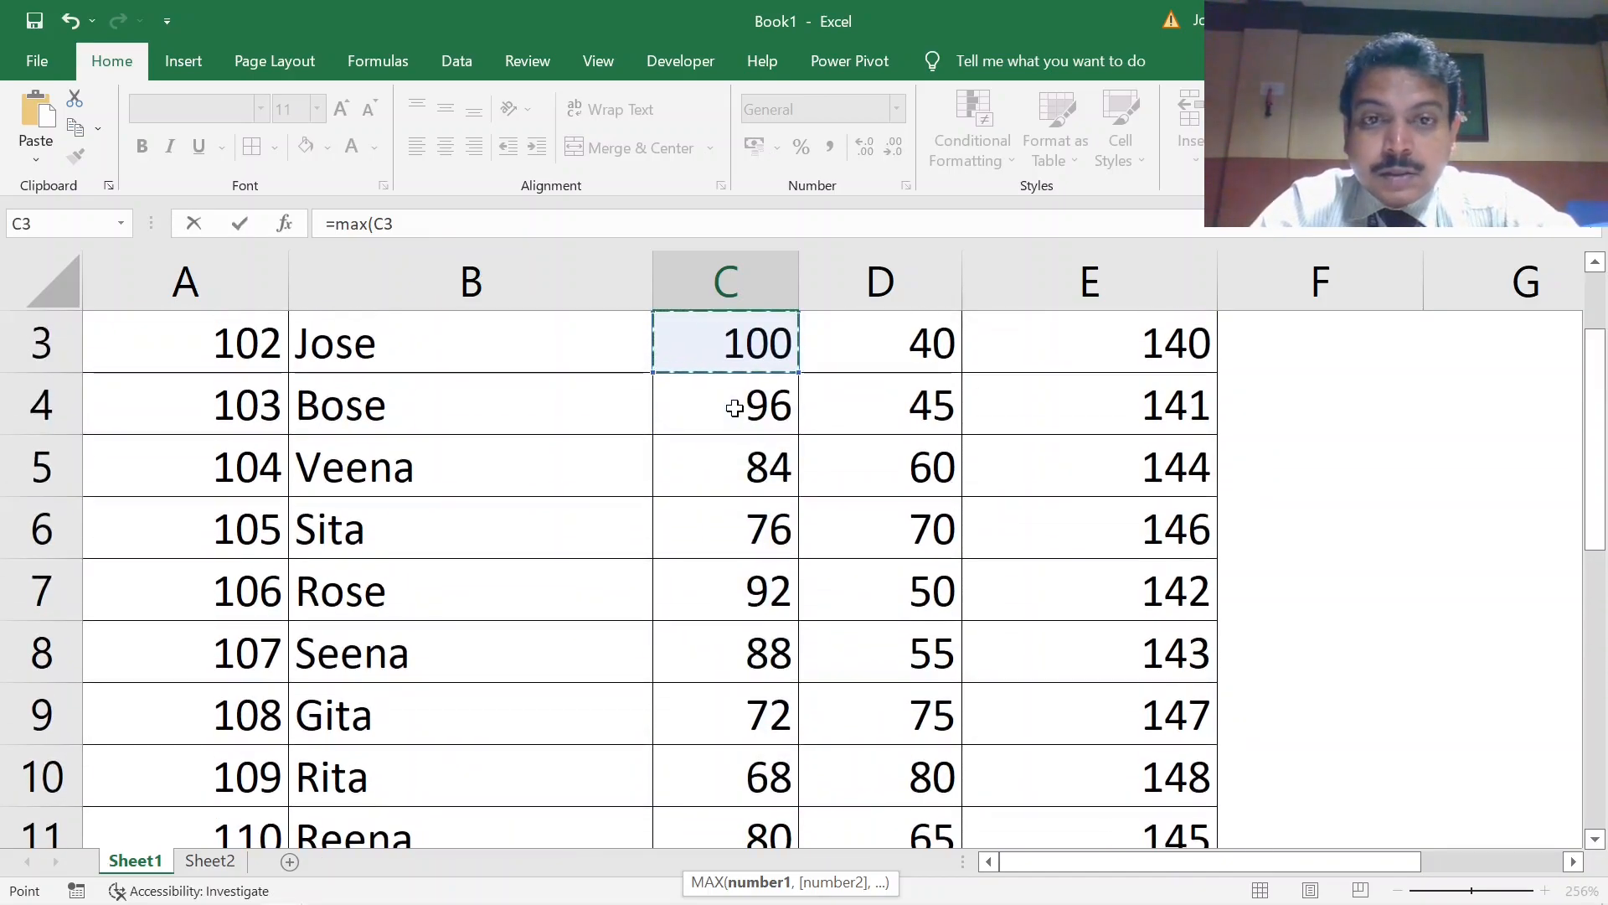
key("ctrl+shift+Down")
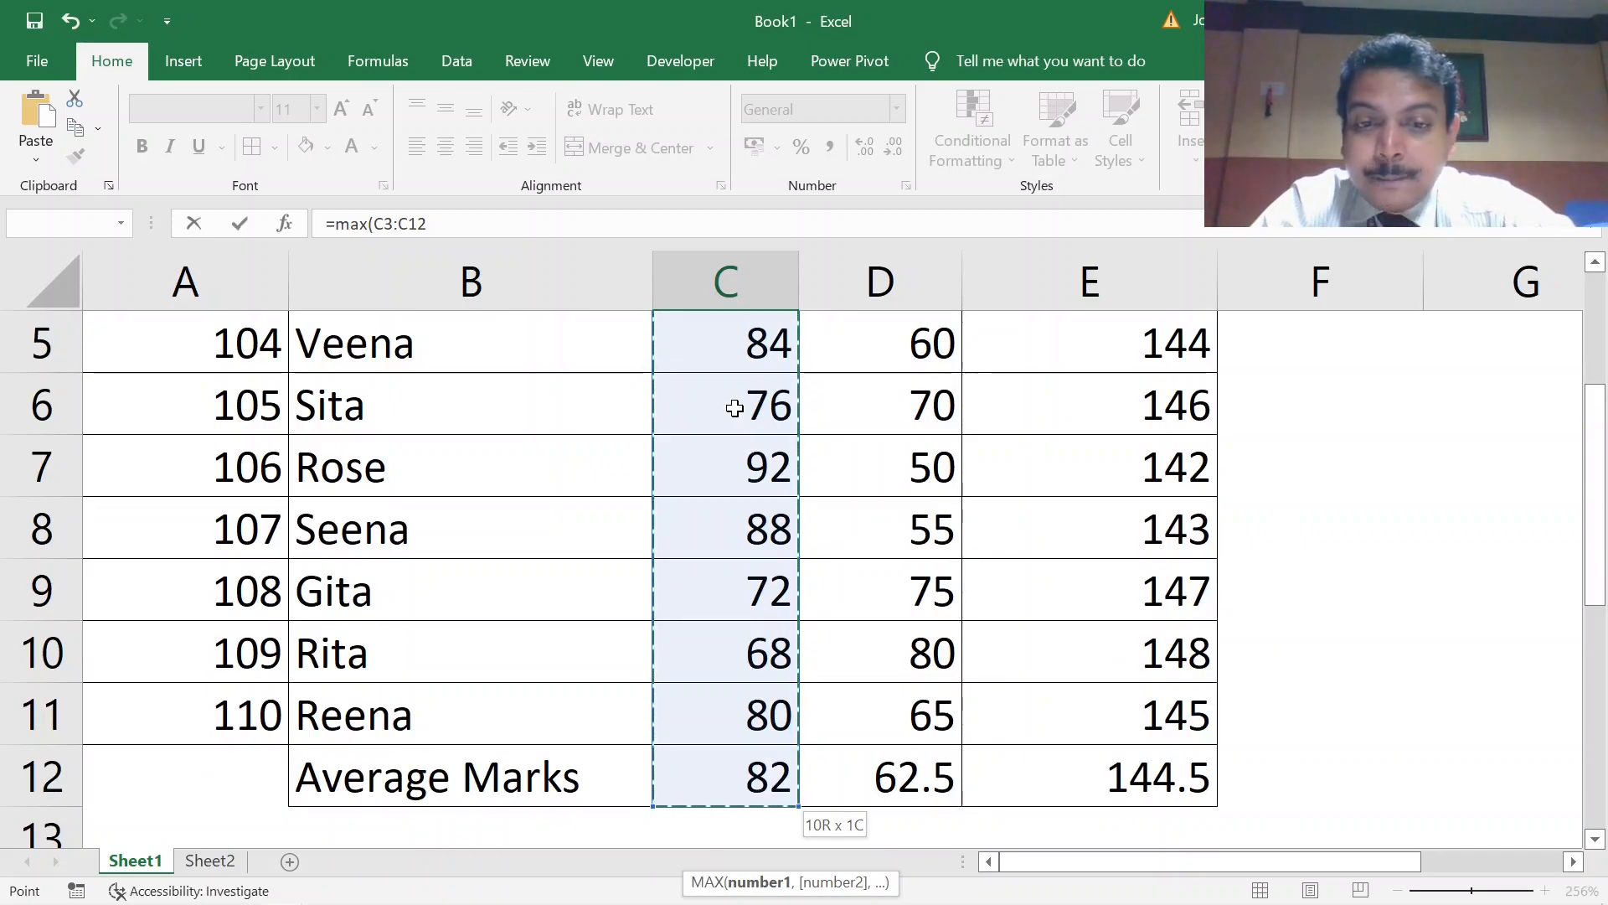
key("shift+Up")
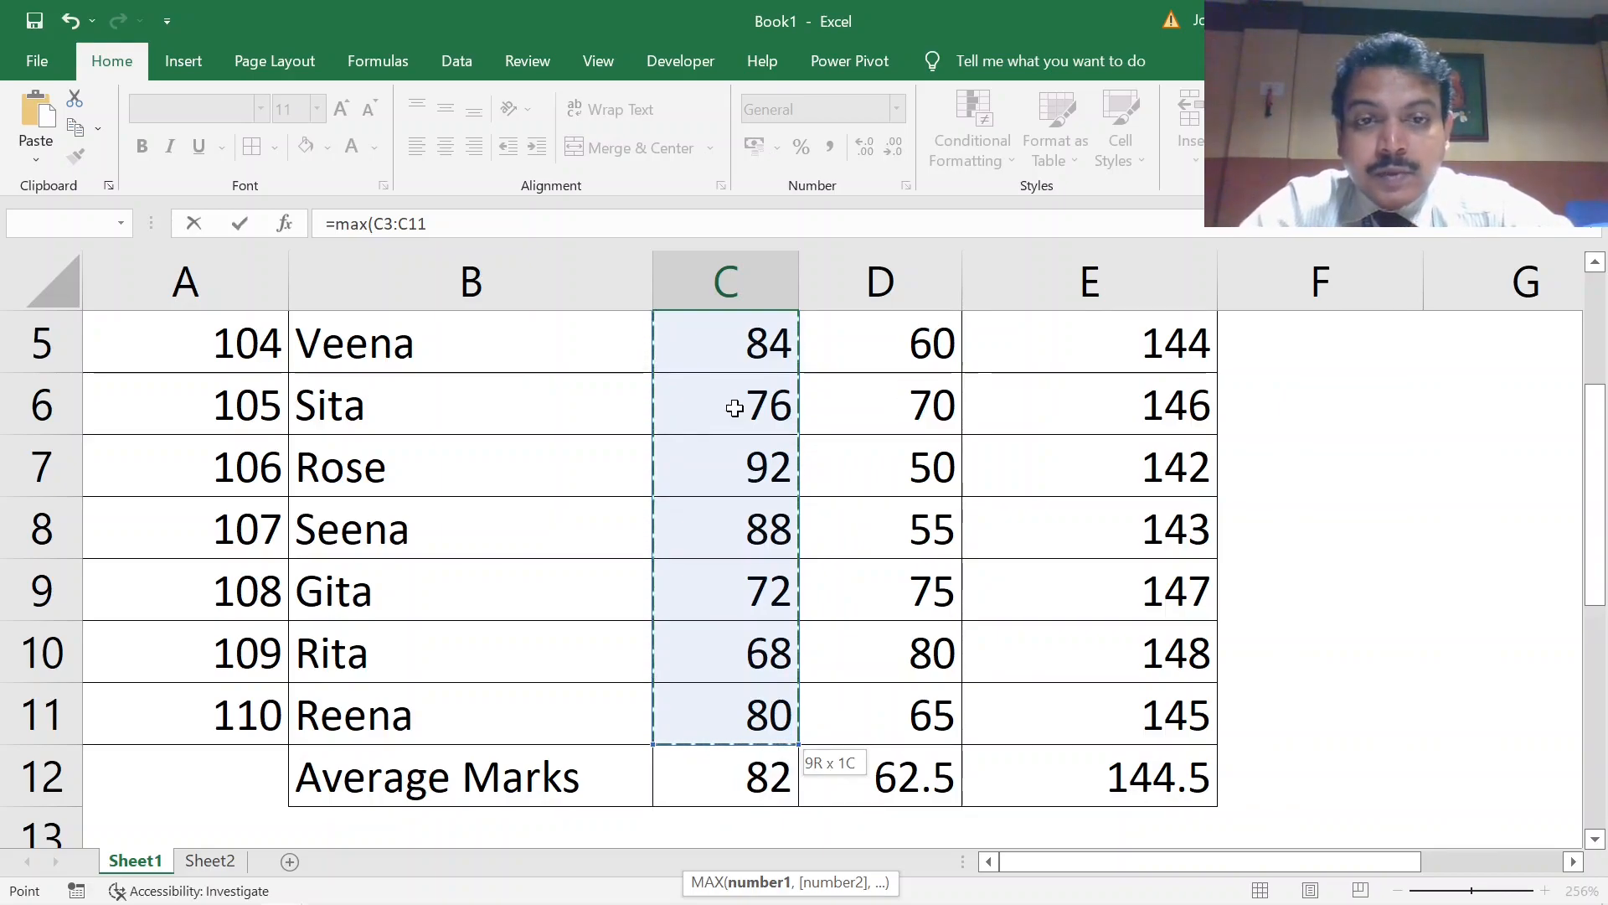
- Complete the C15 formula as =max(C2:C11), covering the students' Maths marks without the average row
scroll(735, 408, "up", 2)
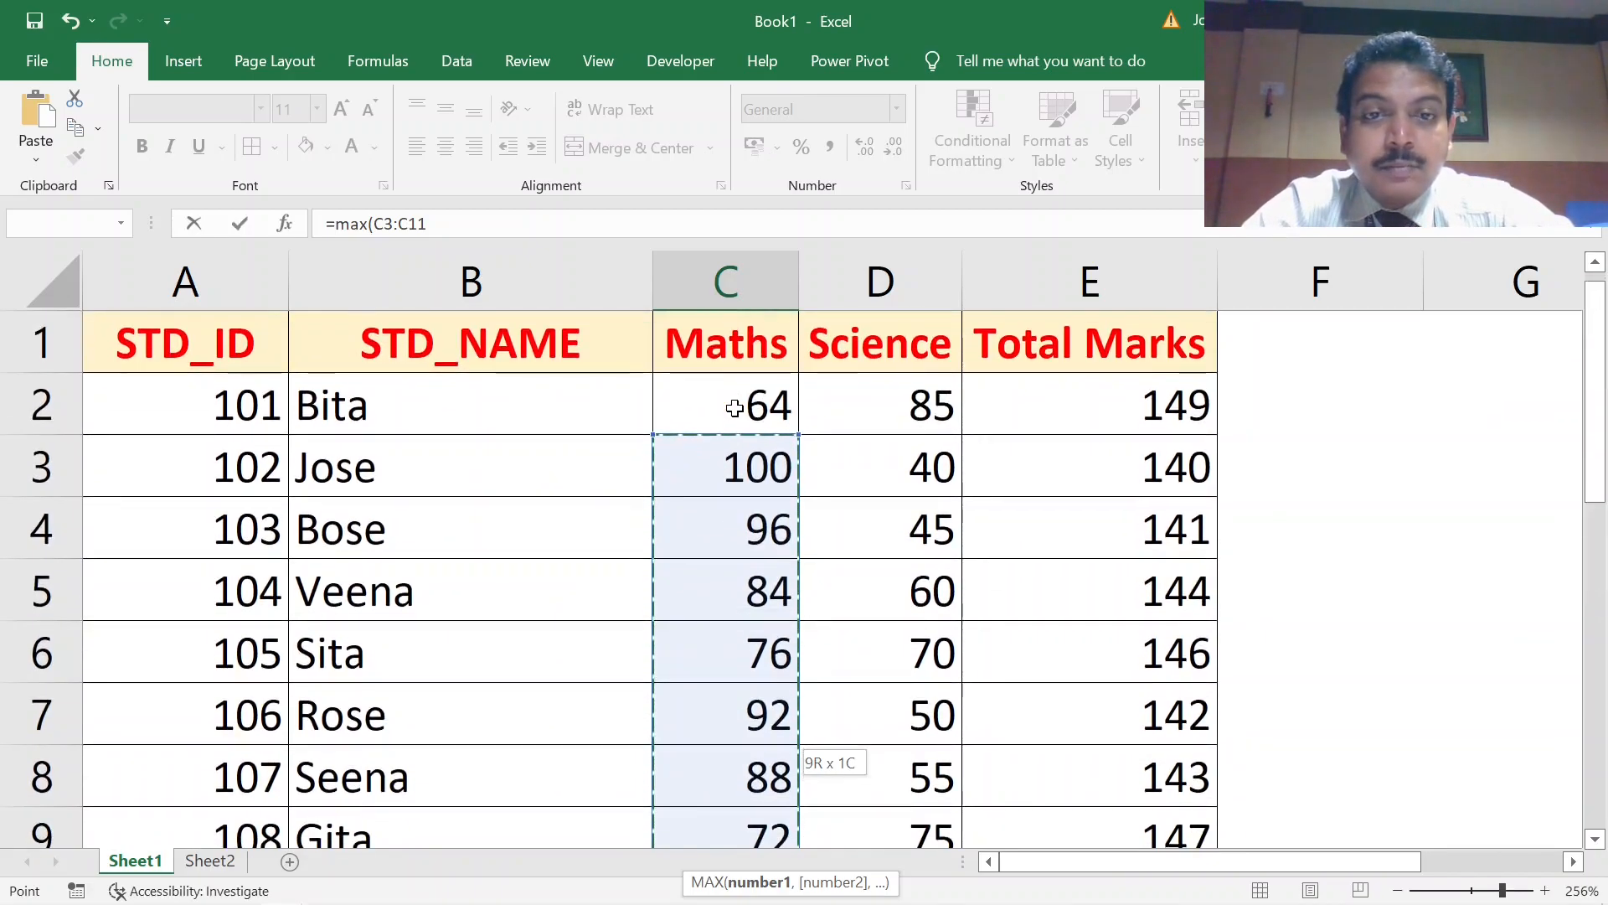
left_click(734, 408)
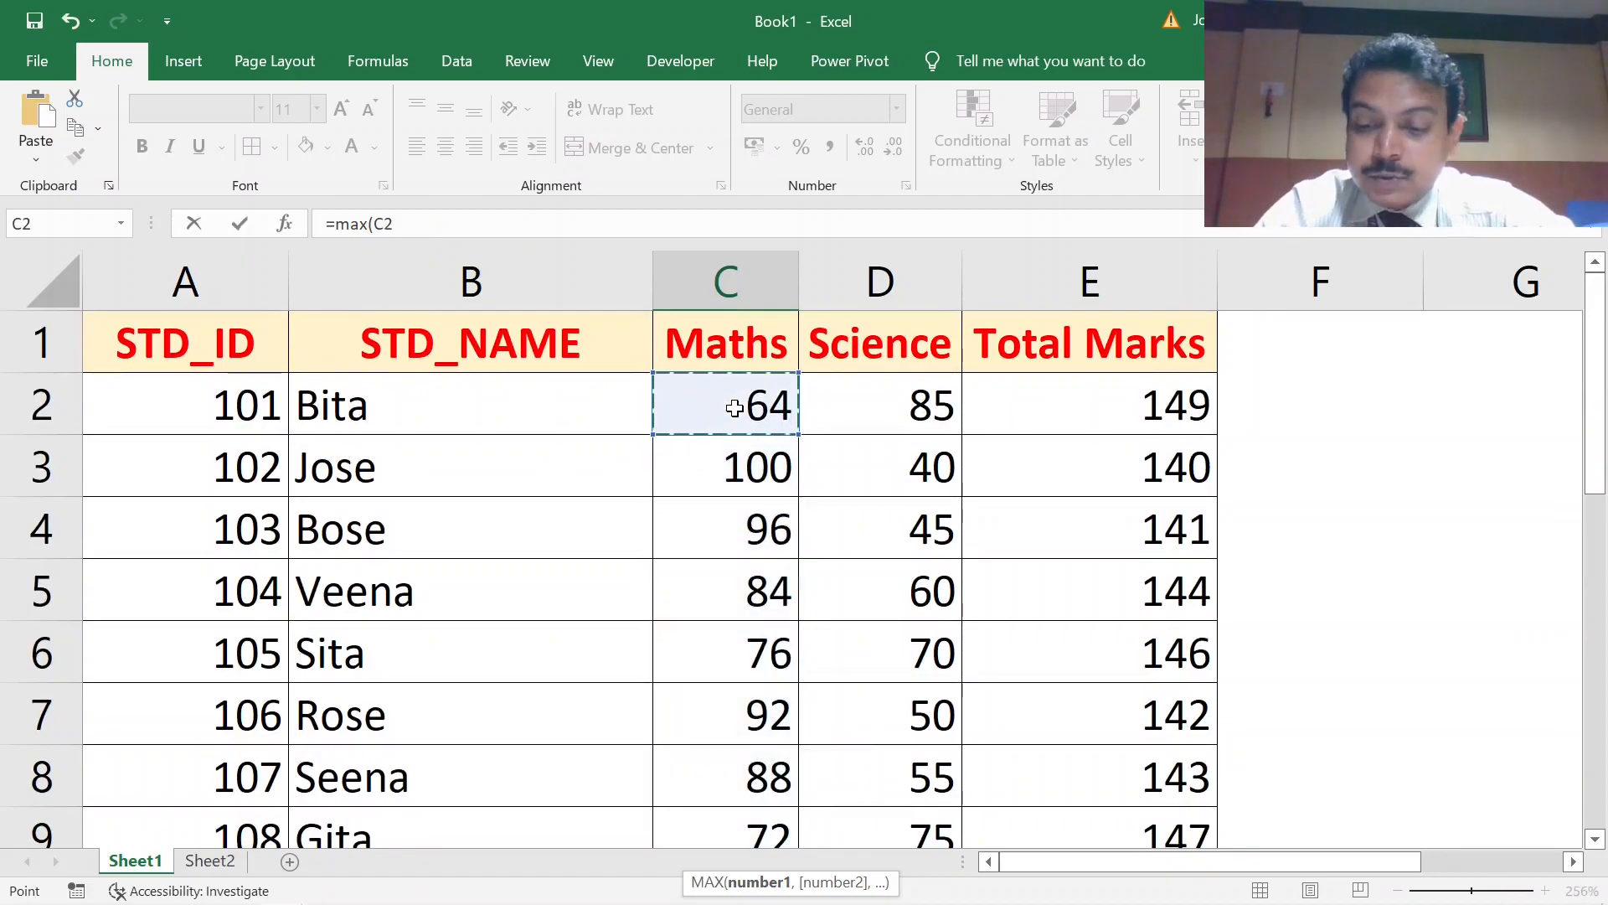
key("ctrl+shift+Down")
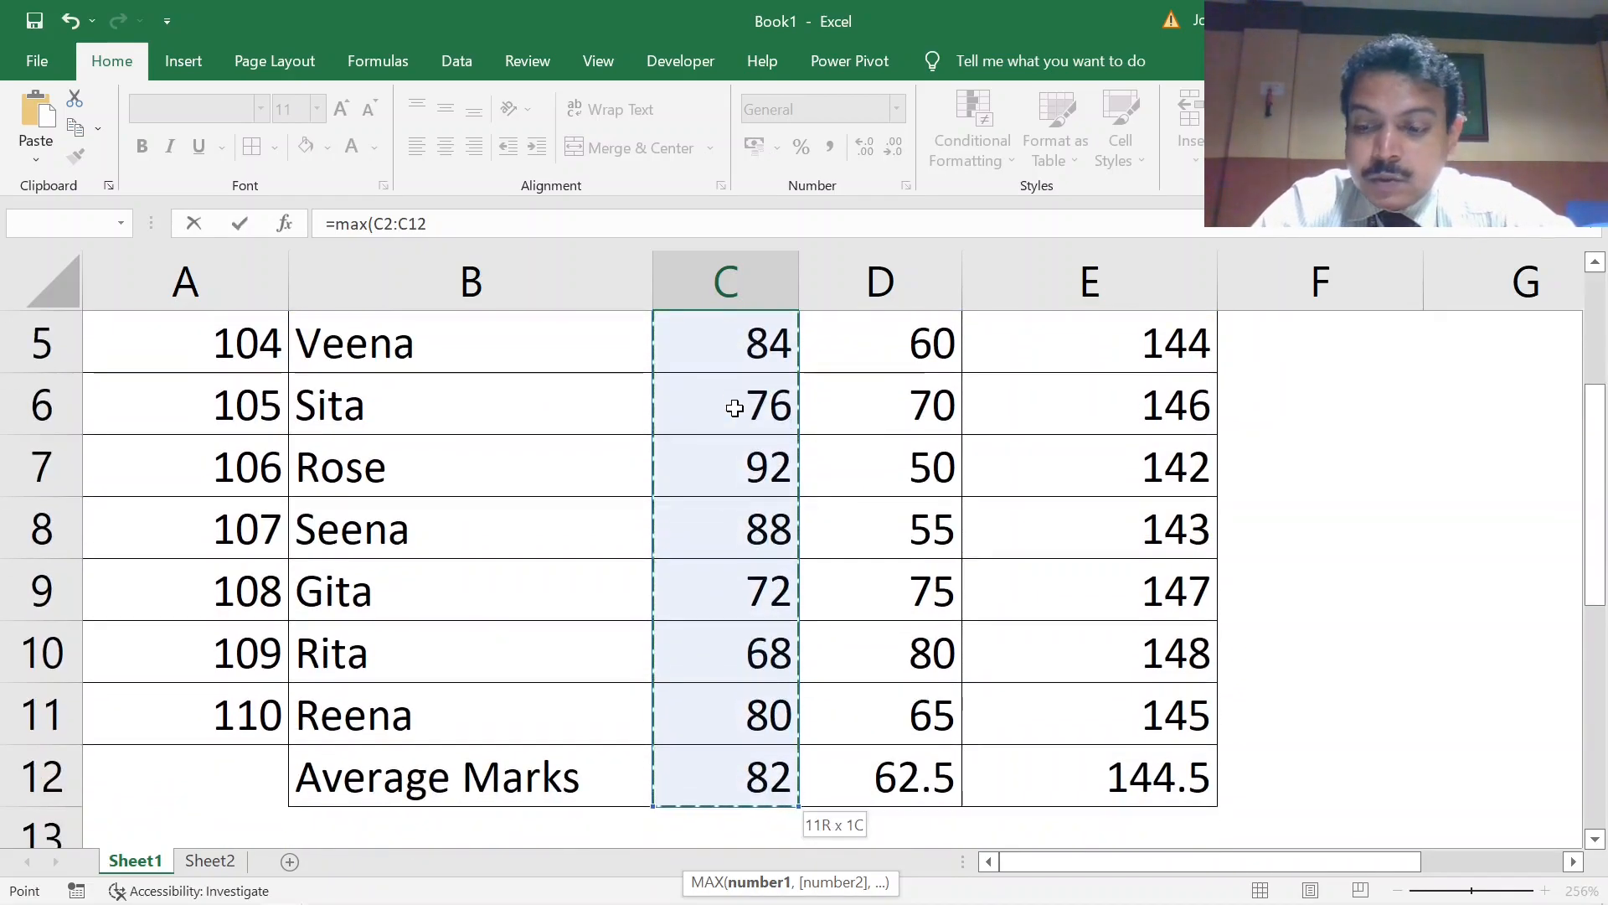
key("shift+Up")
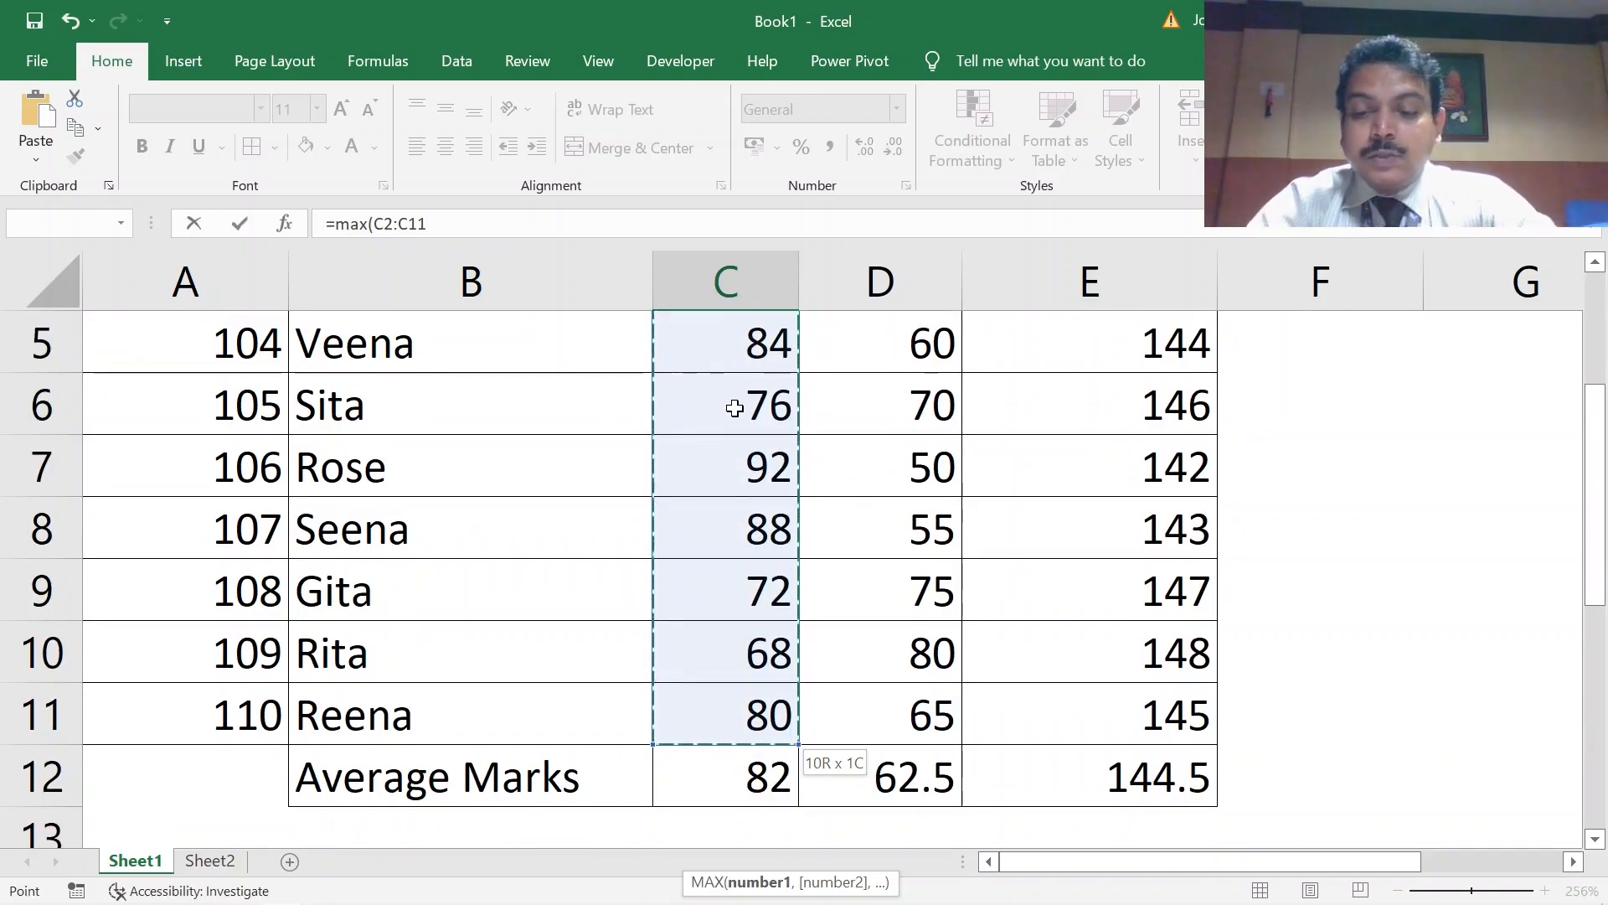
type(")")
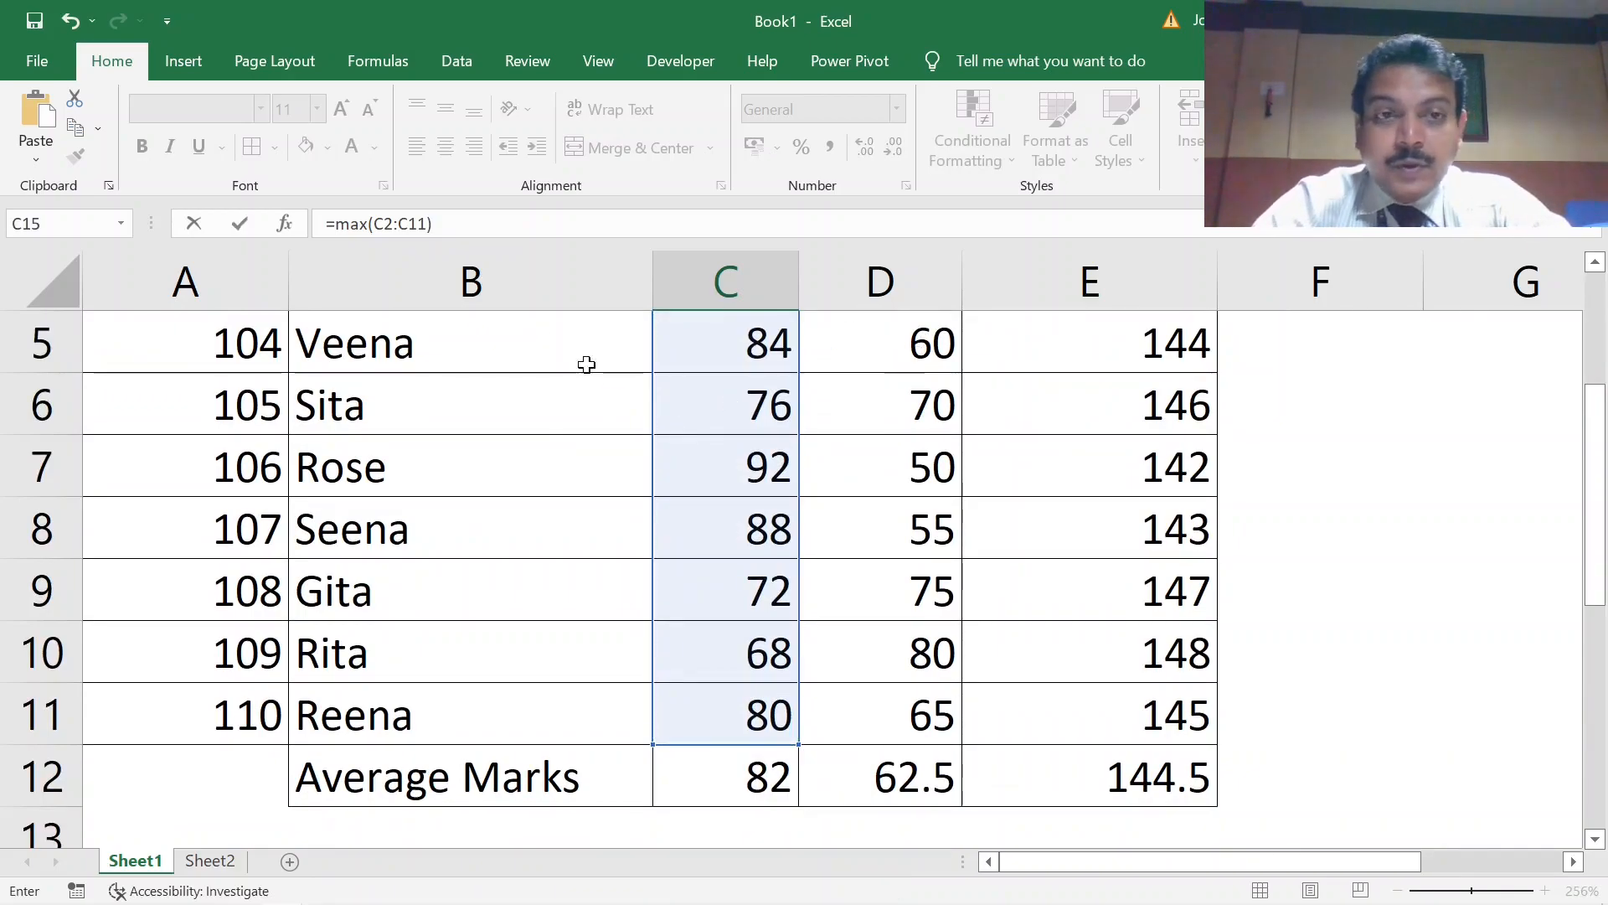
left_click_drag(323, 225, 495, 243)
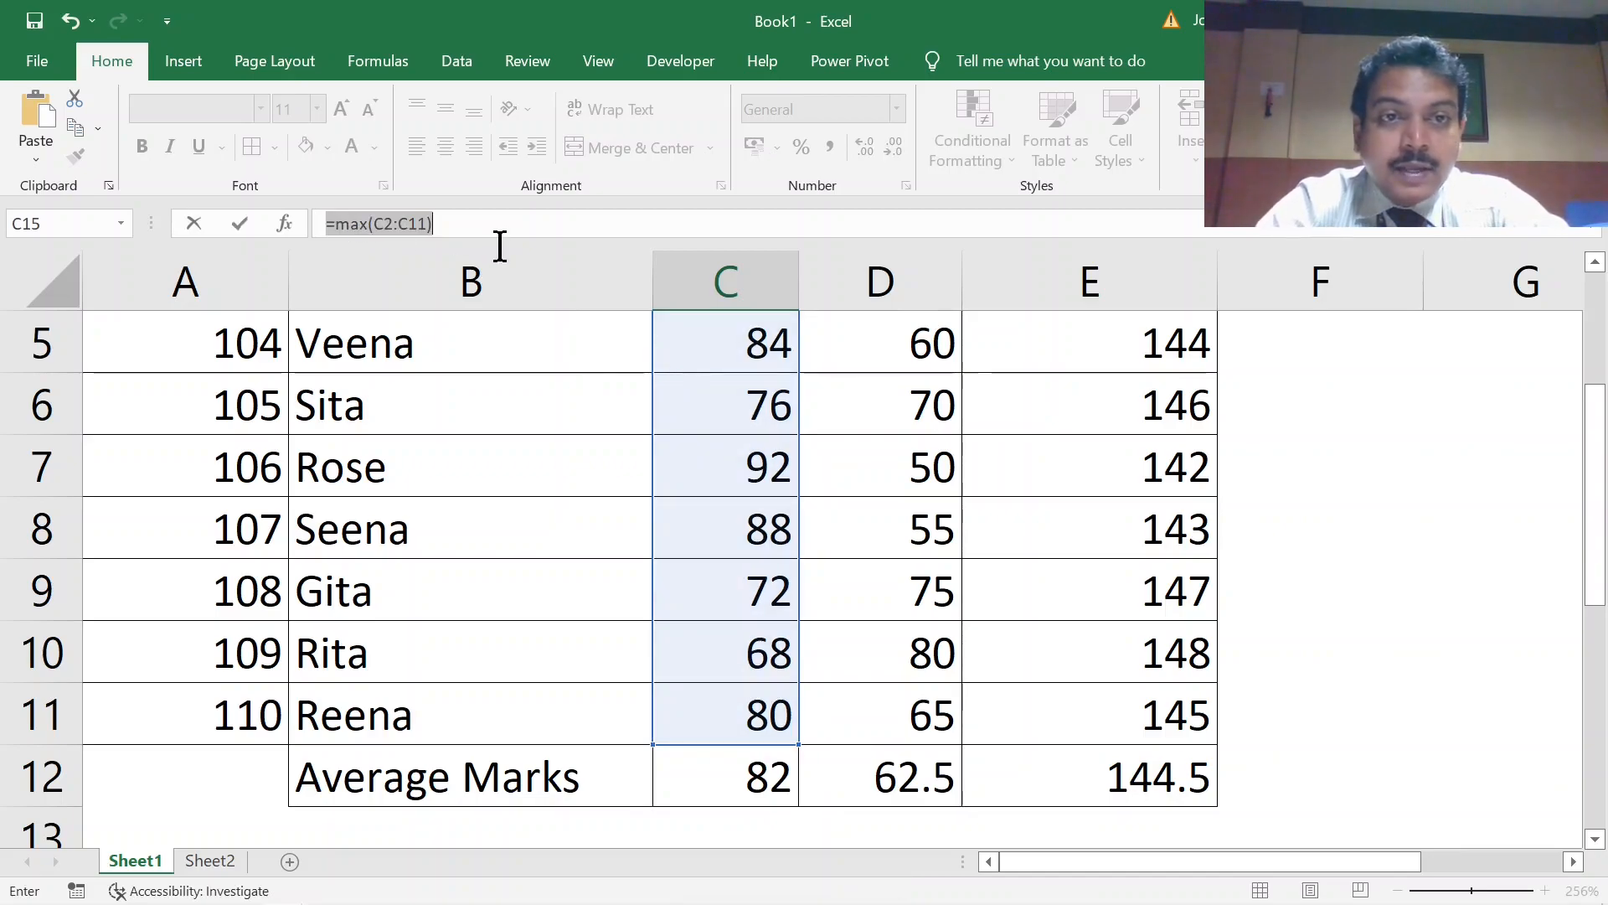
left_click(470, 222)
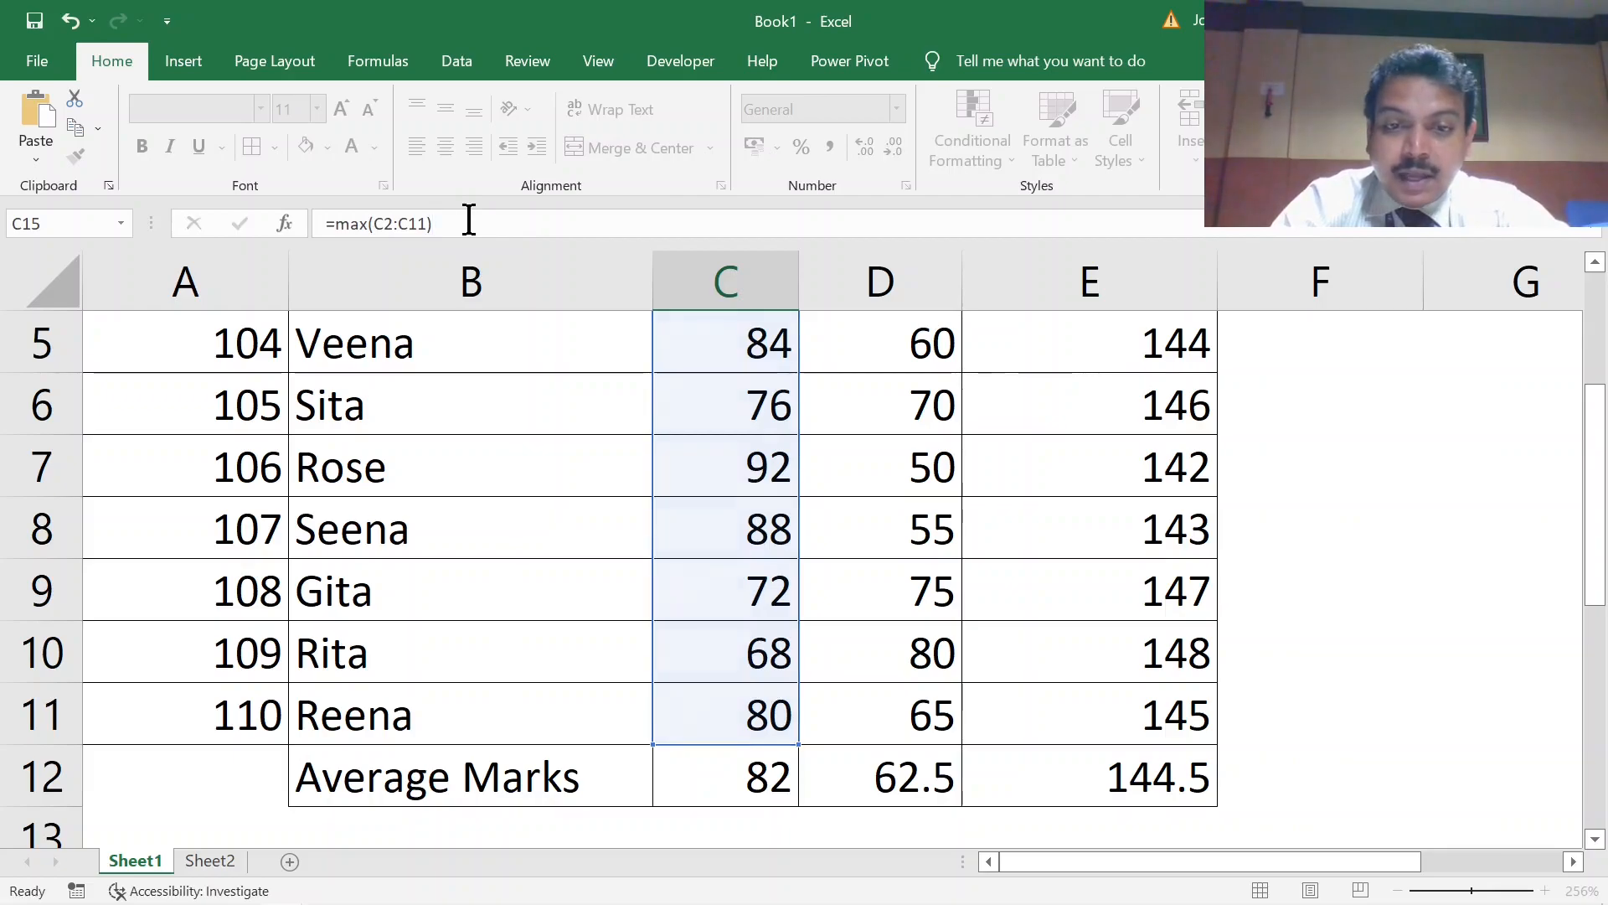
key("Return")
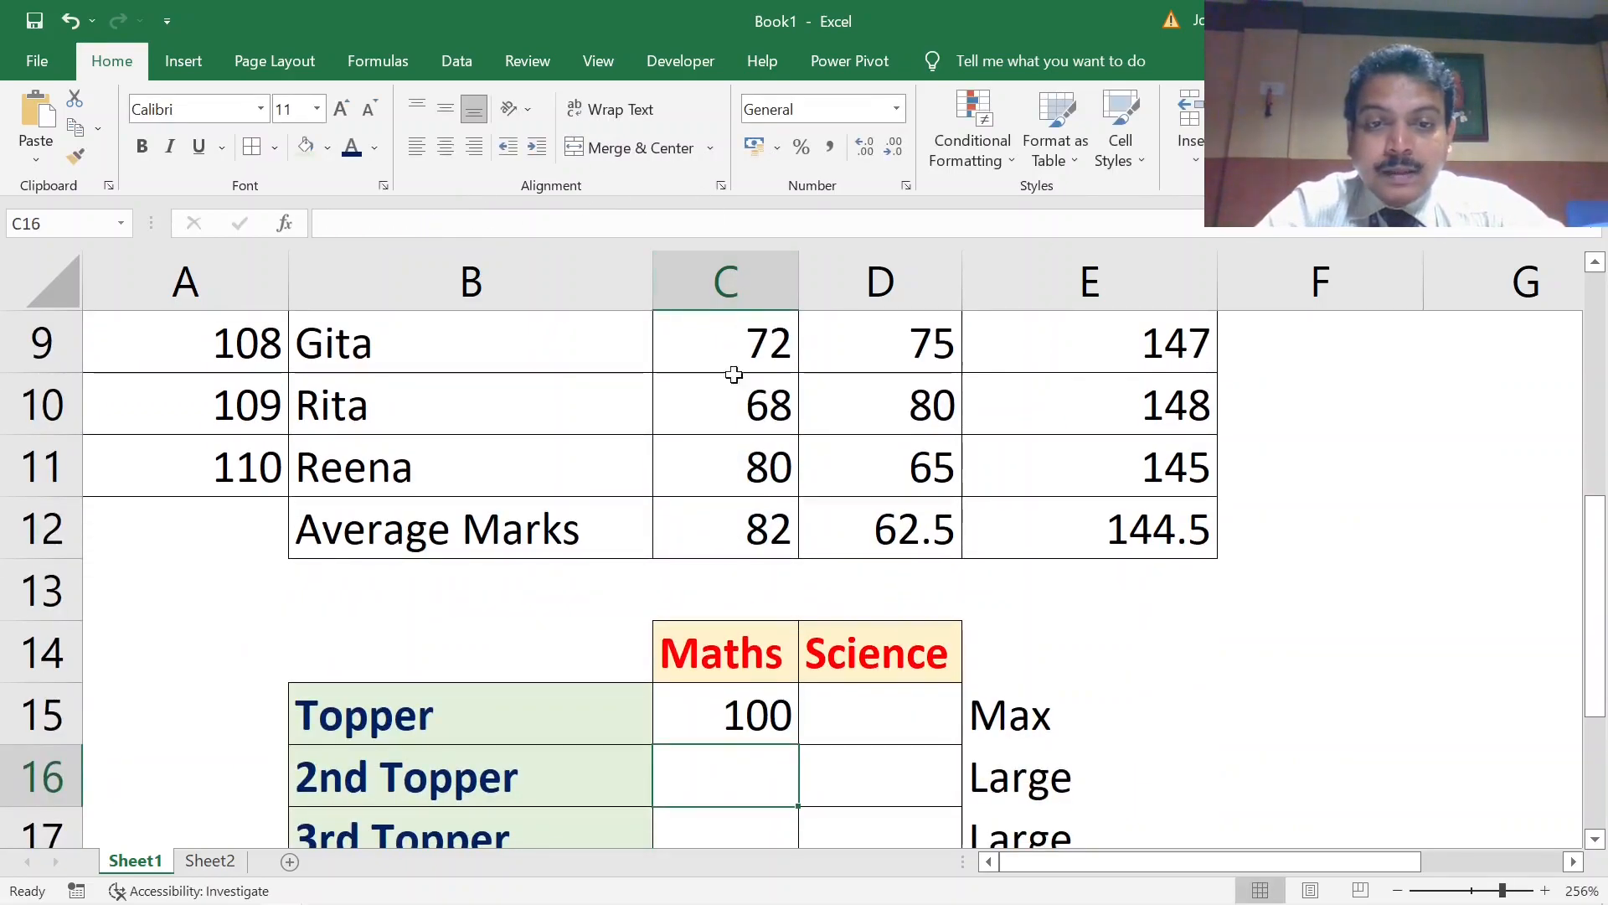
- Begin a LARGE formula in C16, the Maths cell of the 2nd Topper row
scroll(703, 490, "down", 2)
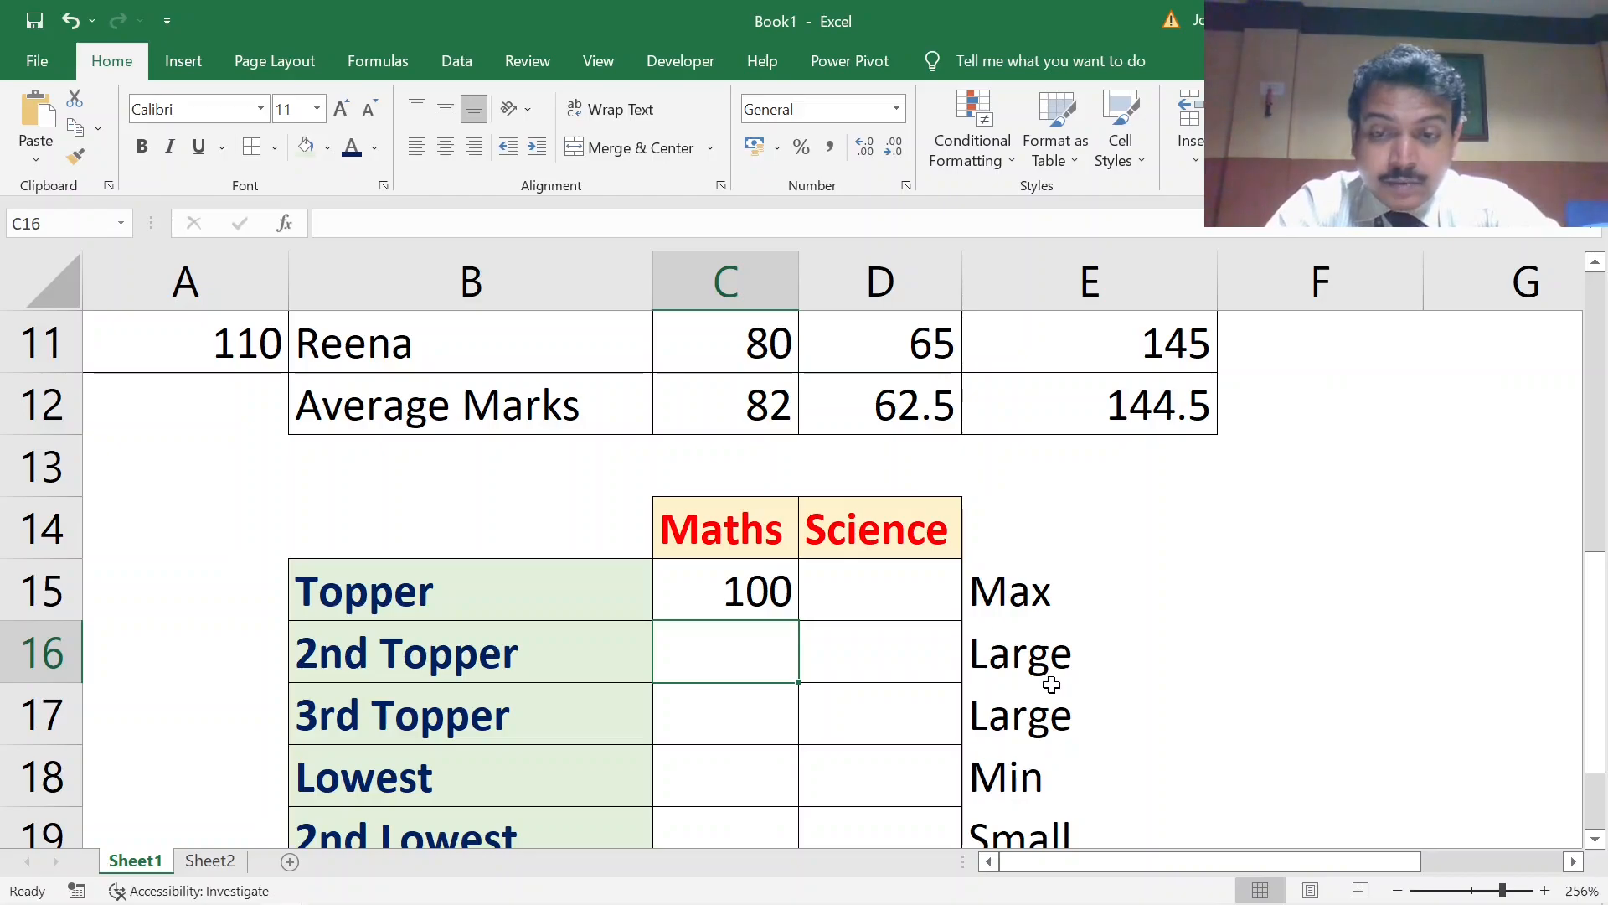
type("=larg")
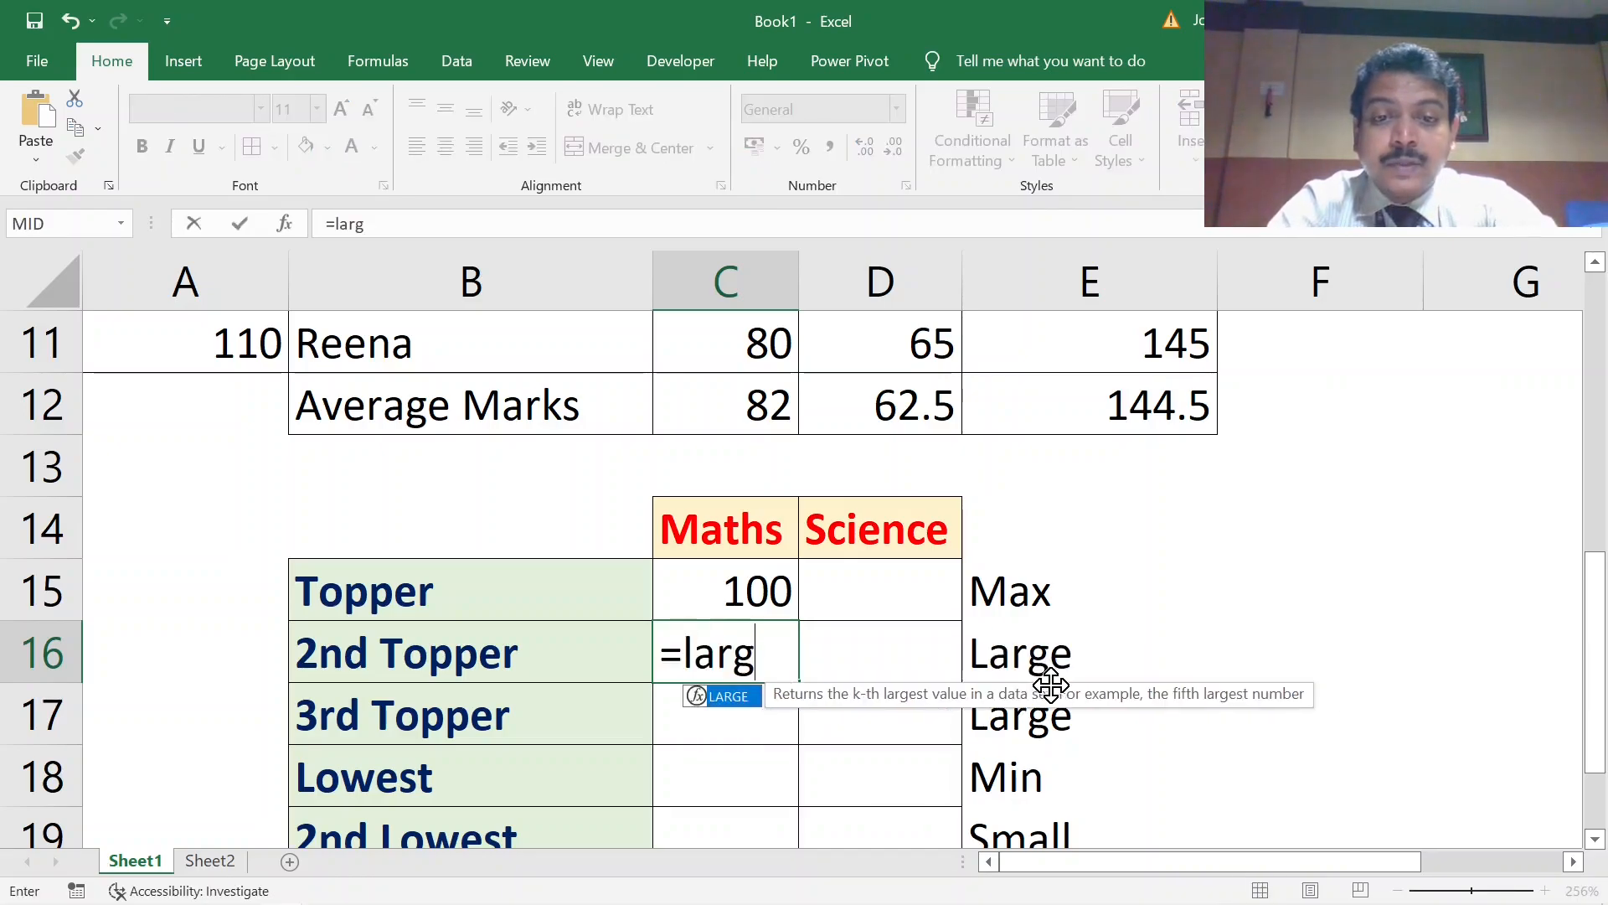
type("e(")
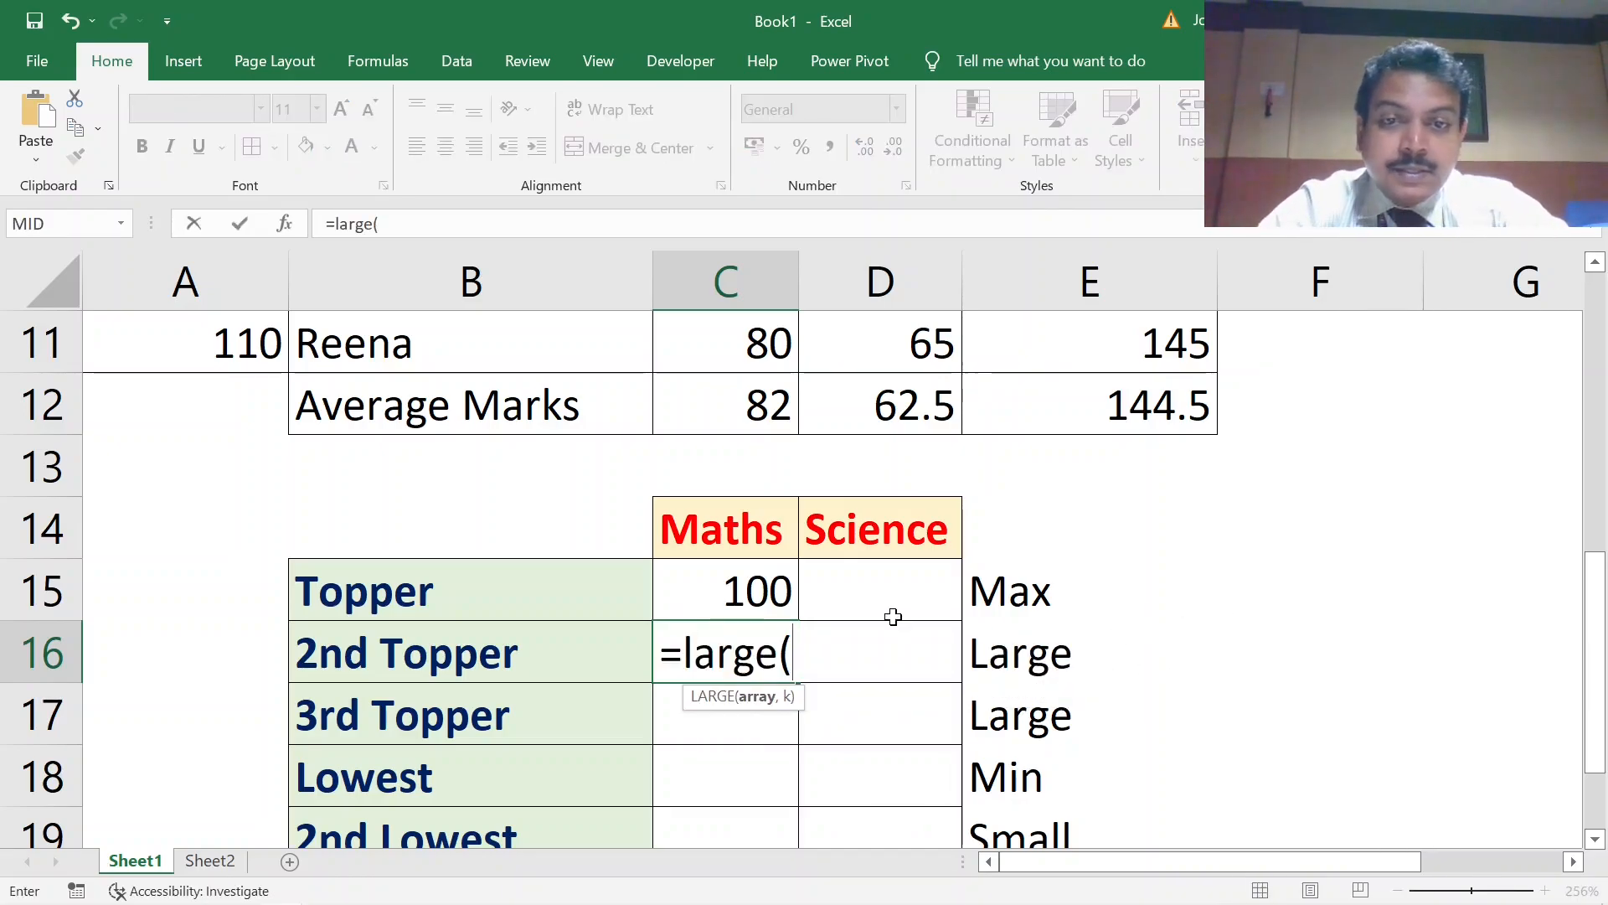
scroll(890, 617, "up", 4)
scroll(817, 637, "down", 2)
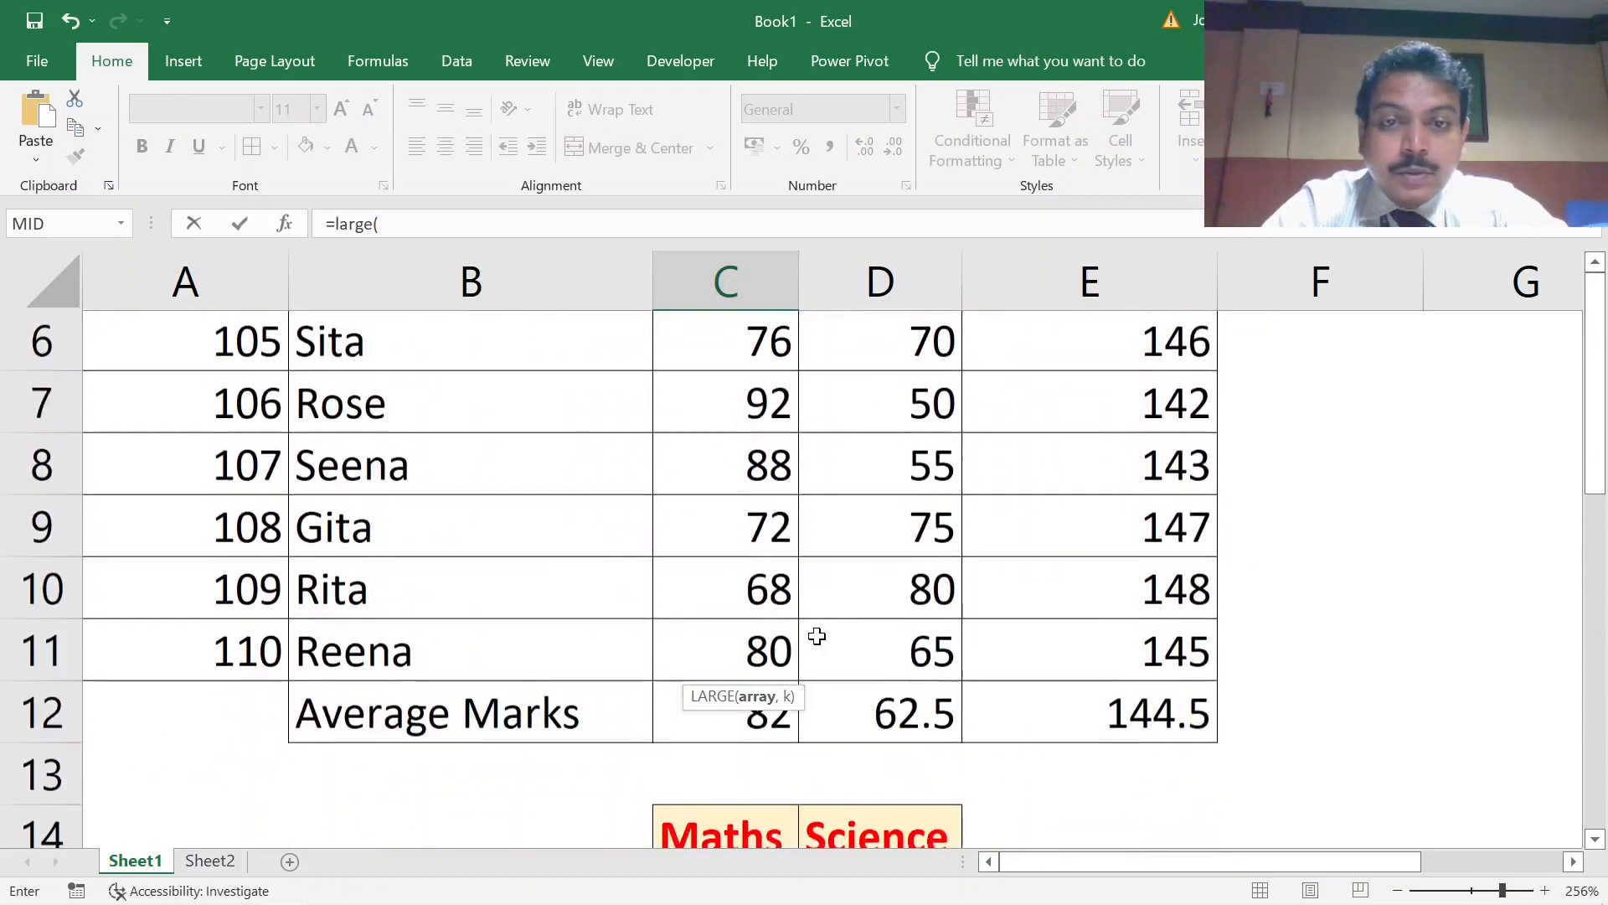
scroll(818, 636, "down", 3)
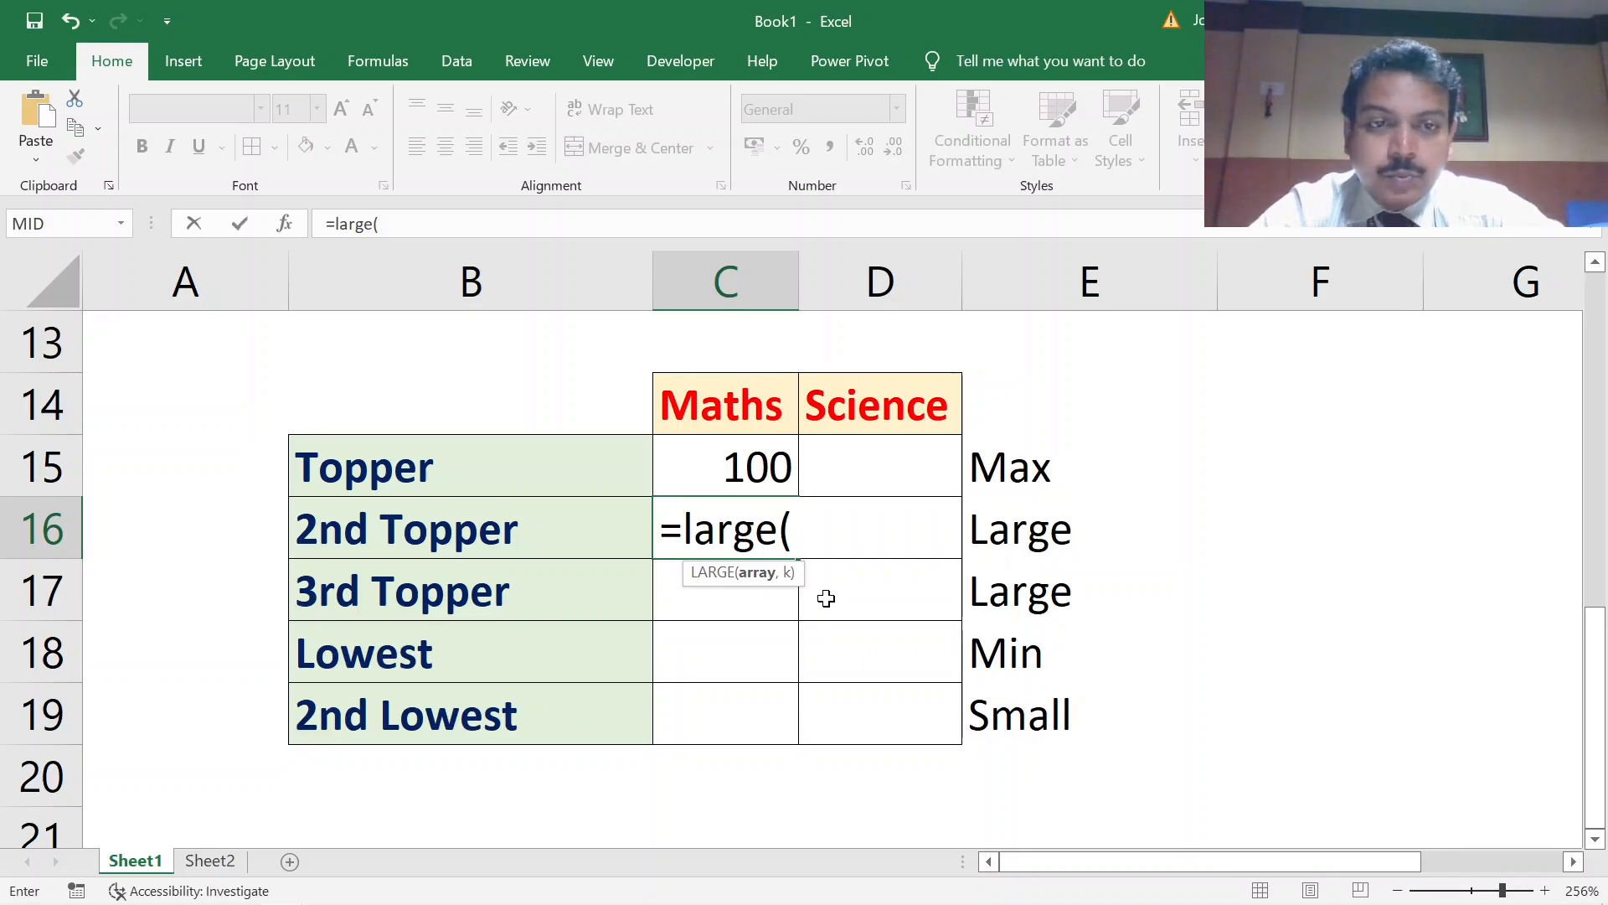
scroll(827, 598, "up", 4)
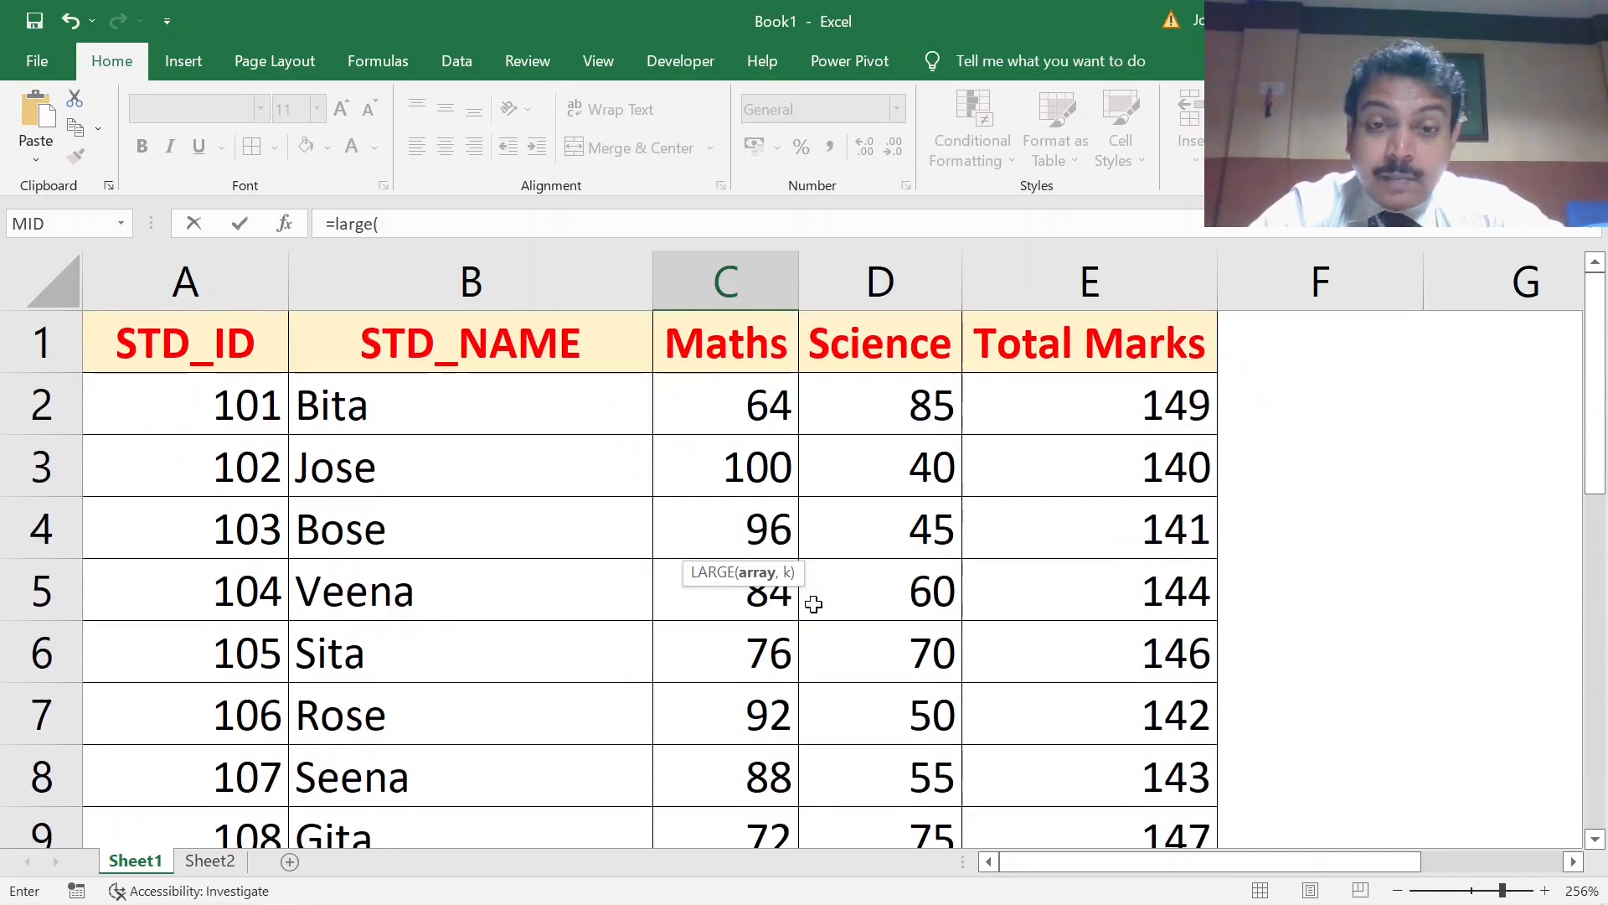
scroll(814, 603, "down", 3)
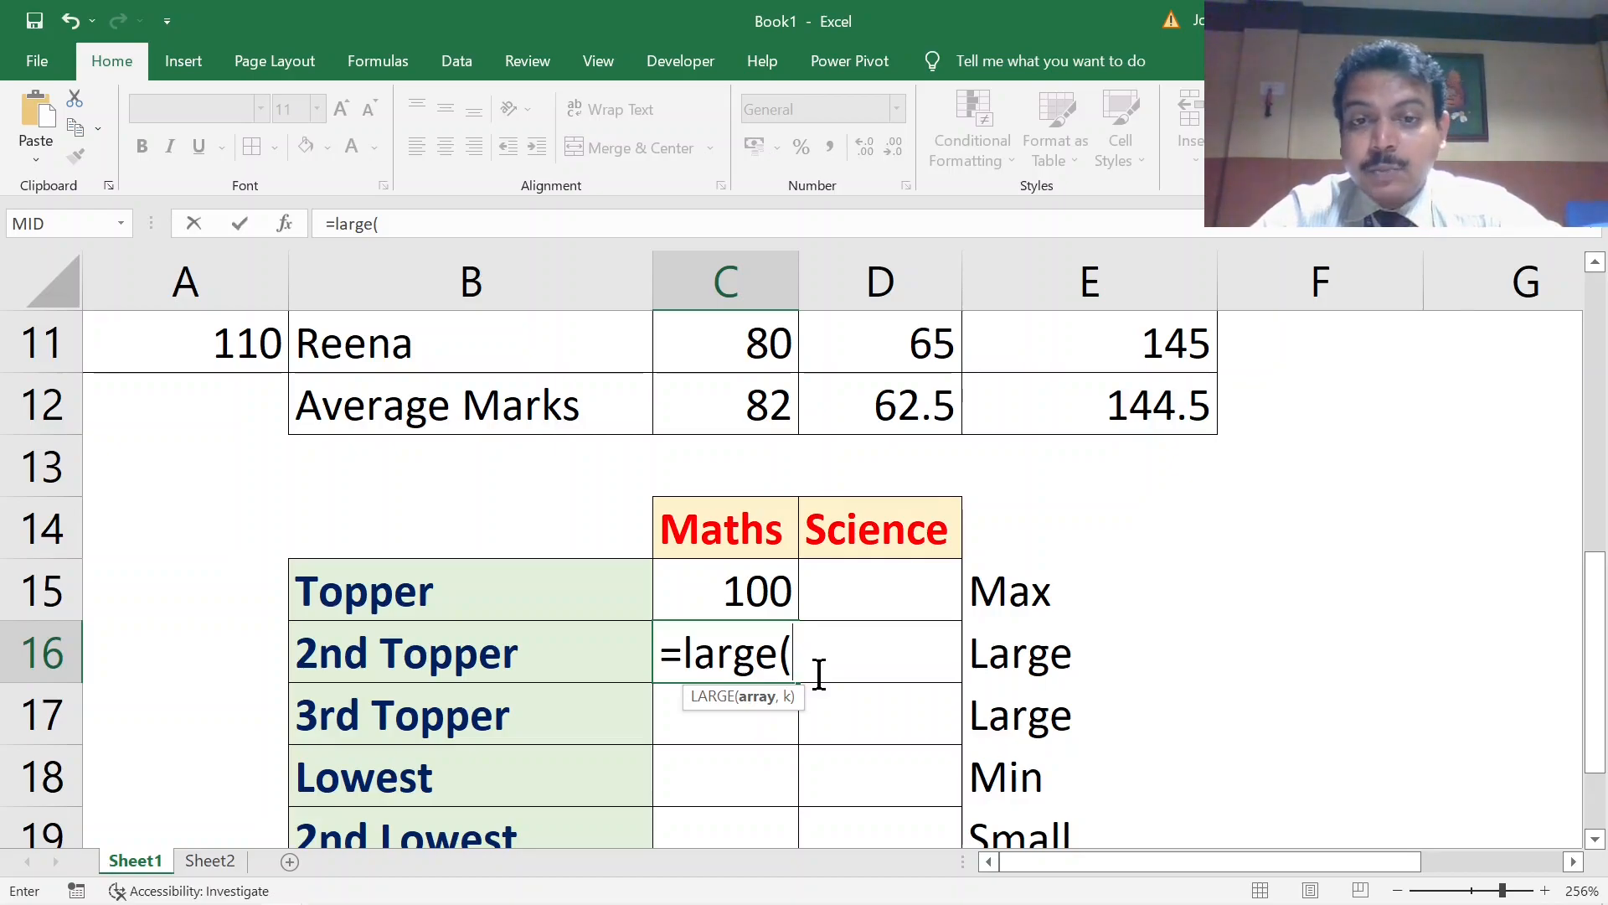
scroll(820, 673, "up", 3)
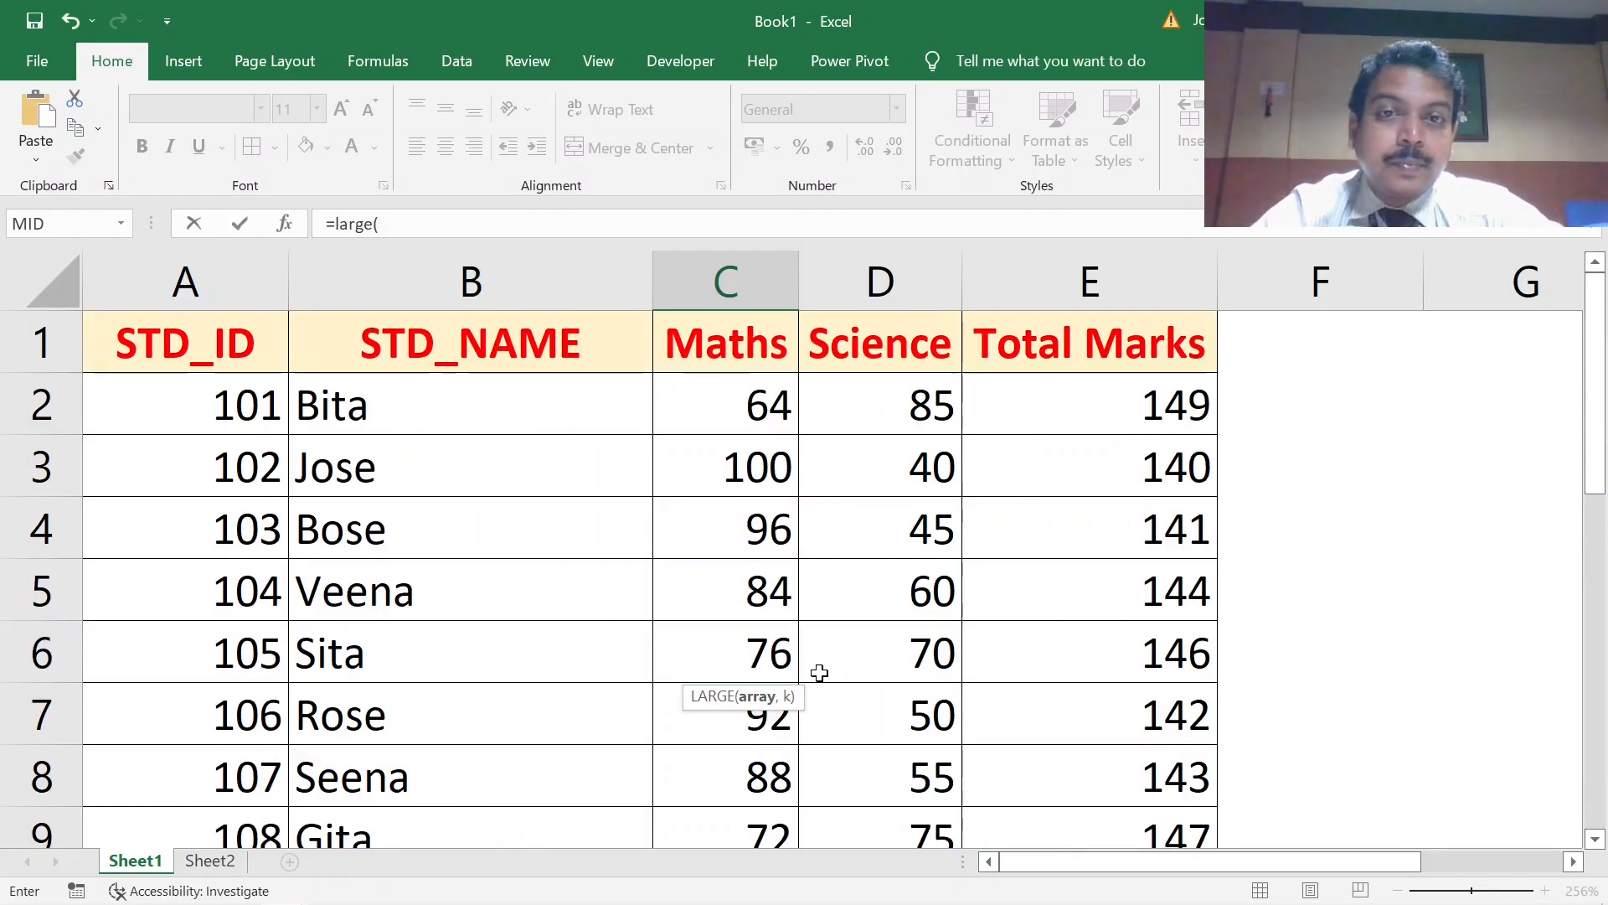
- Complete the C16 formula as =large(C2:C11, 2), leaving the average row out of the range
left_click(726, 415)
key("ctrl+shift+Down")
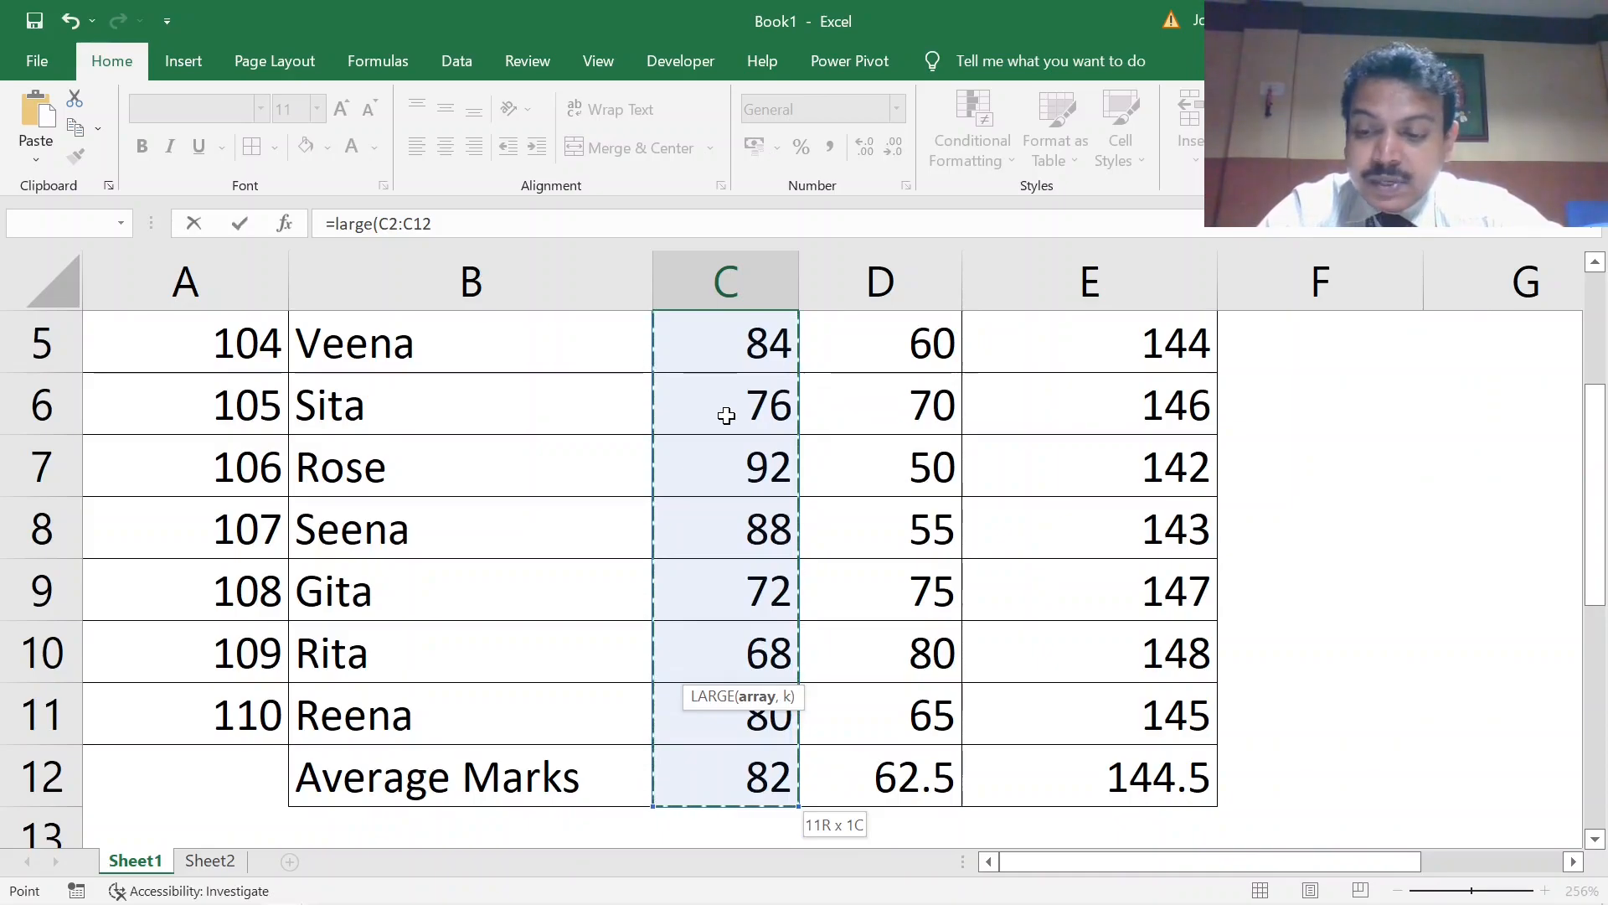
key("shift+Up")
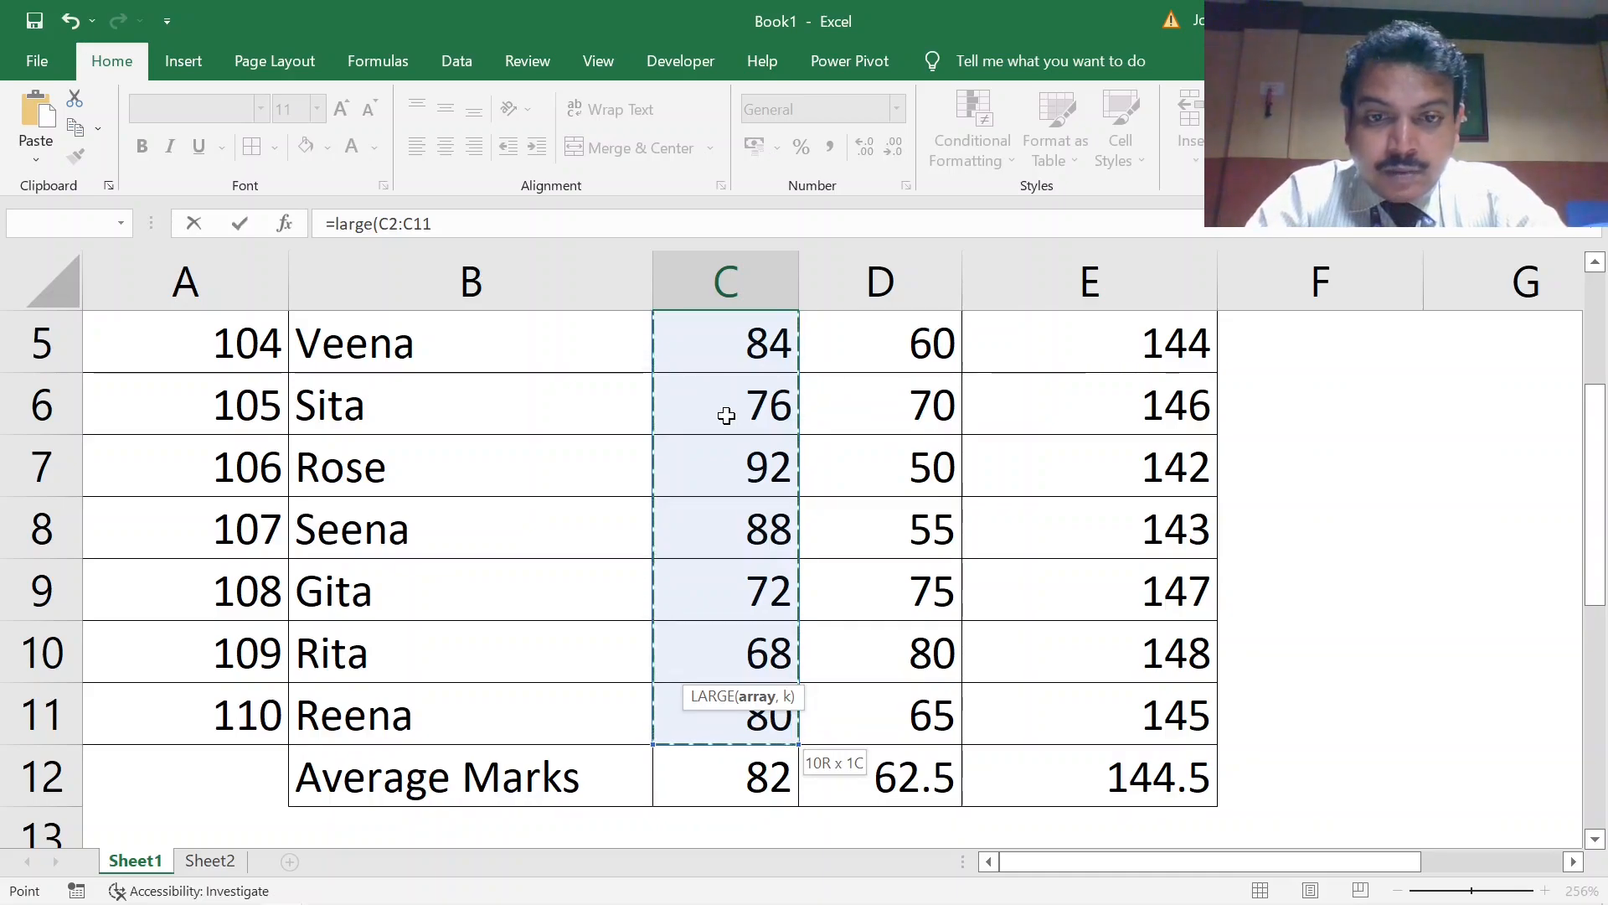
type(",")
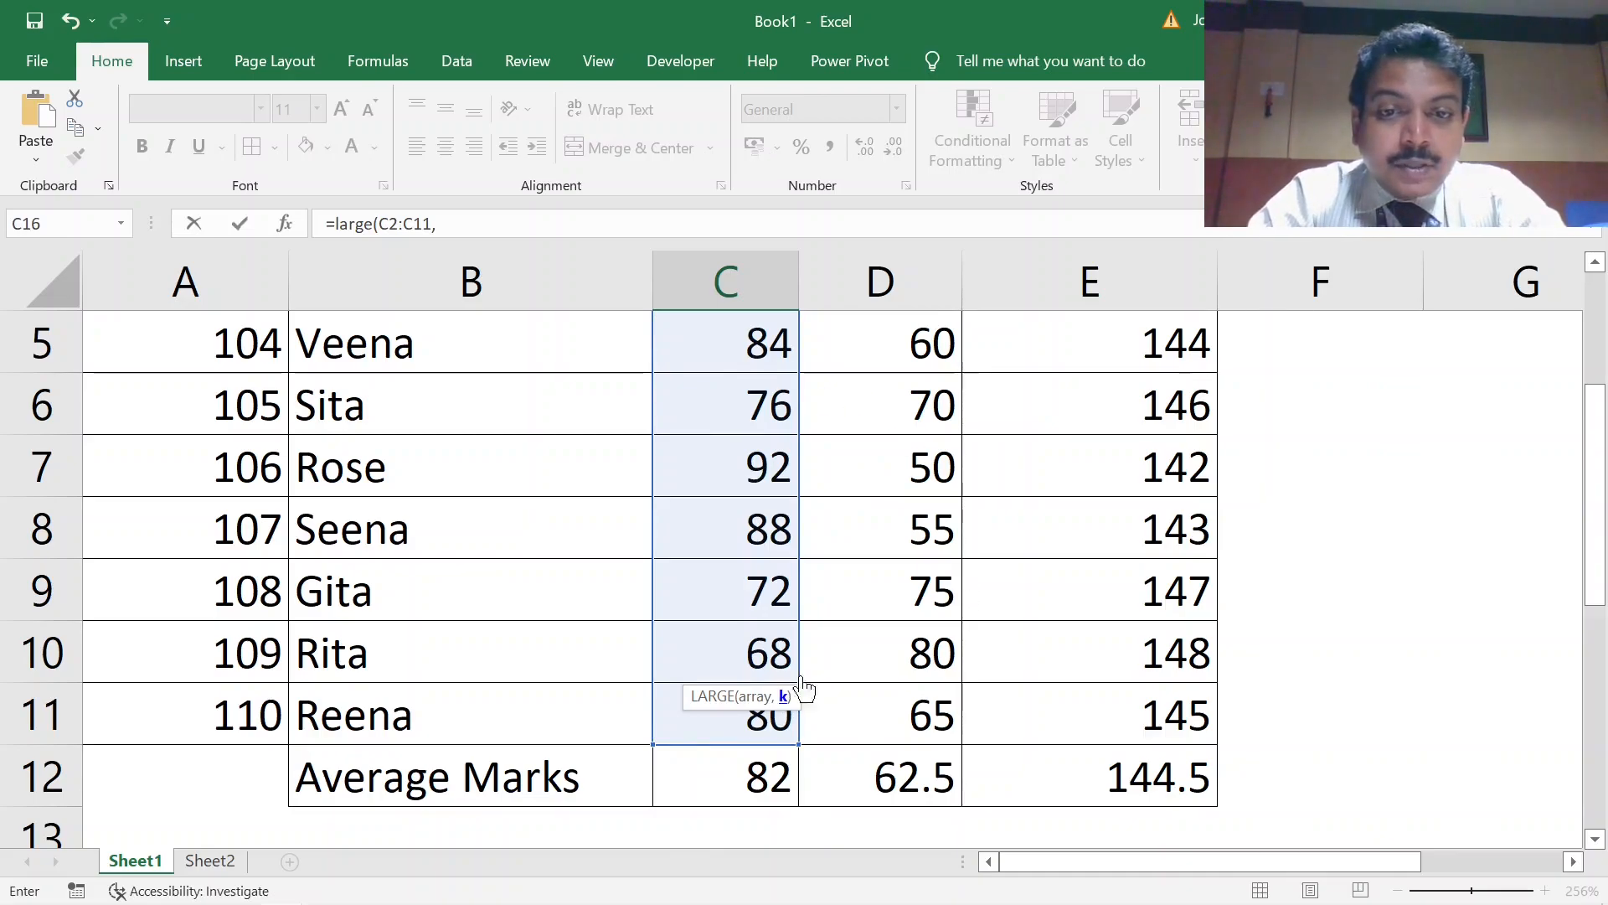
scroll(890, 657, "down", 3)
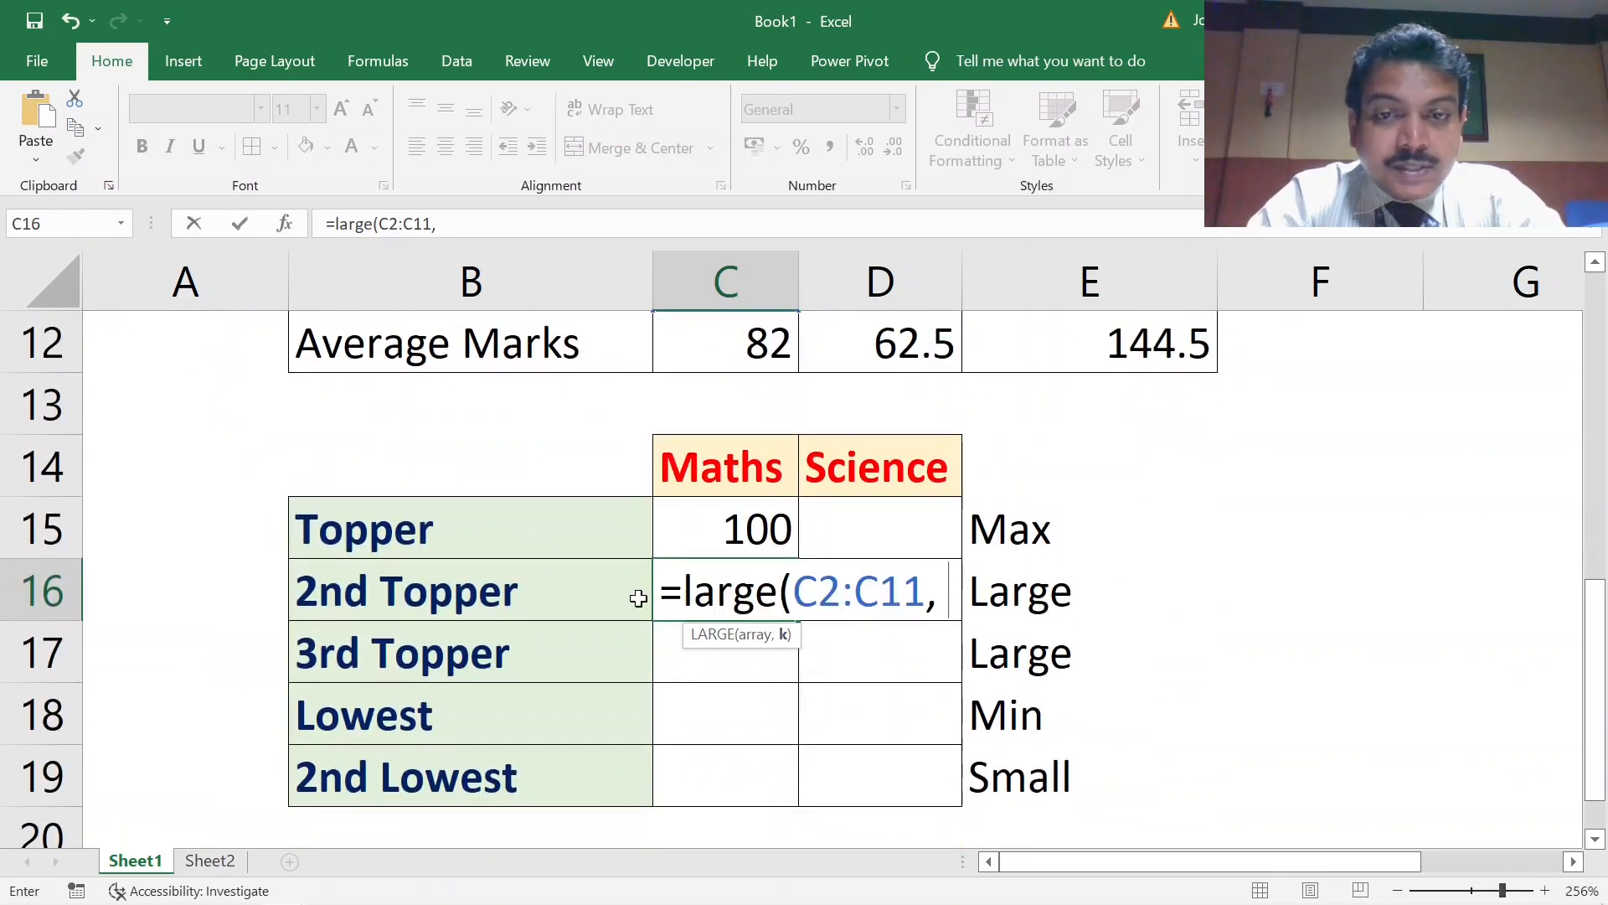
type("2)")
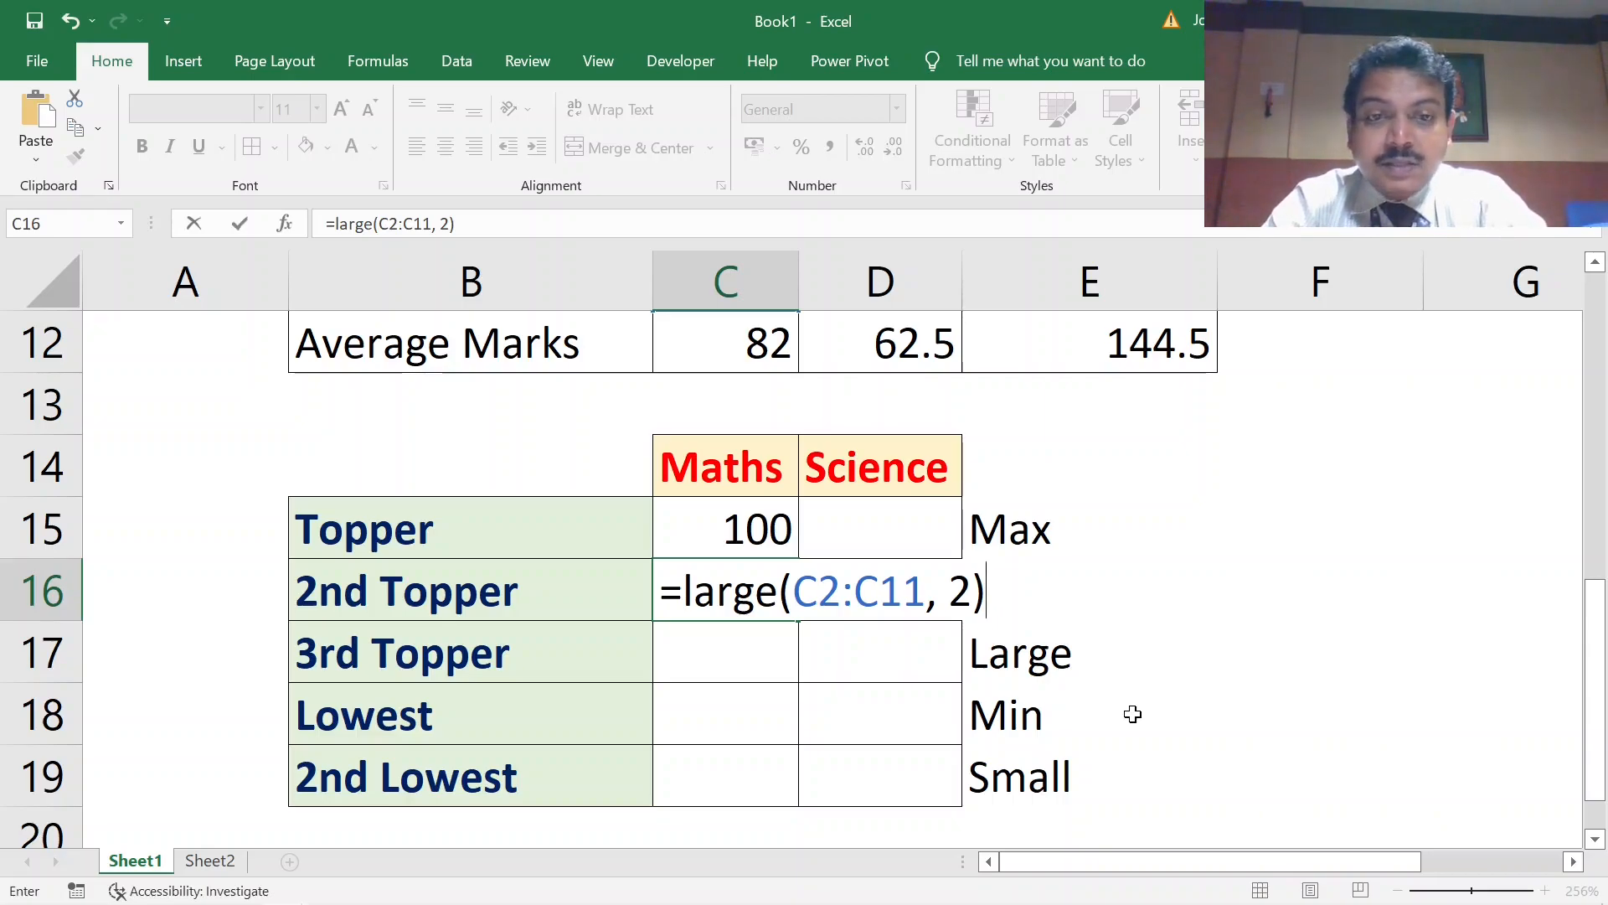
key("Return")
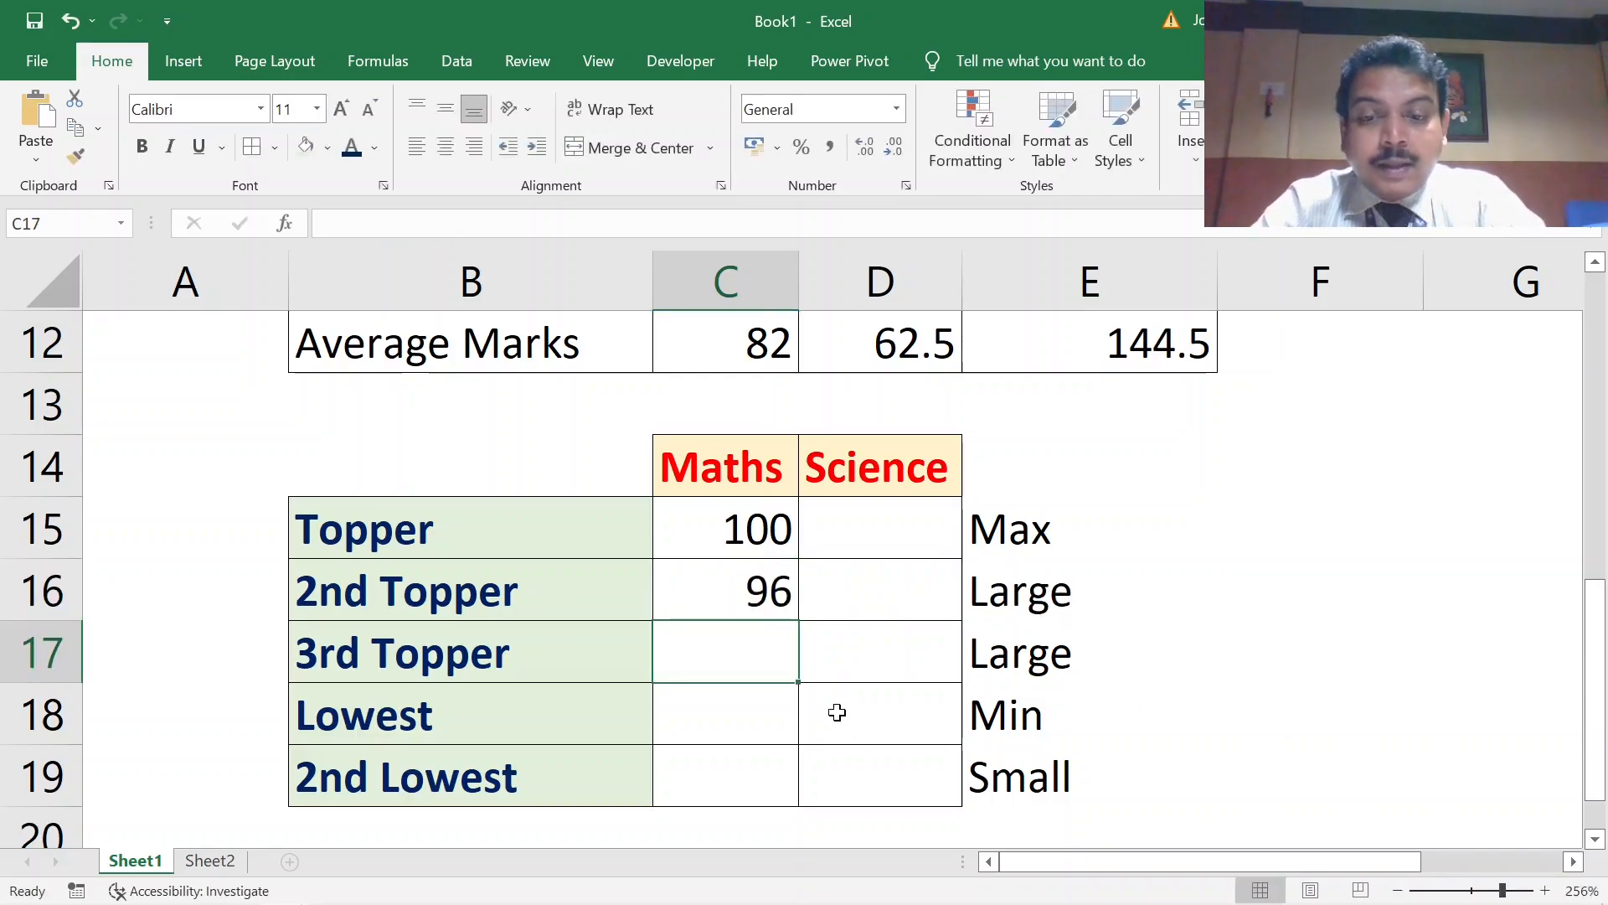
- Enter =large(C2:C11, 3) in C17 for the 3rd Topper's Maths mark, excluding the average row
type("=large")
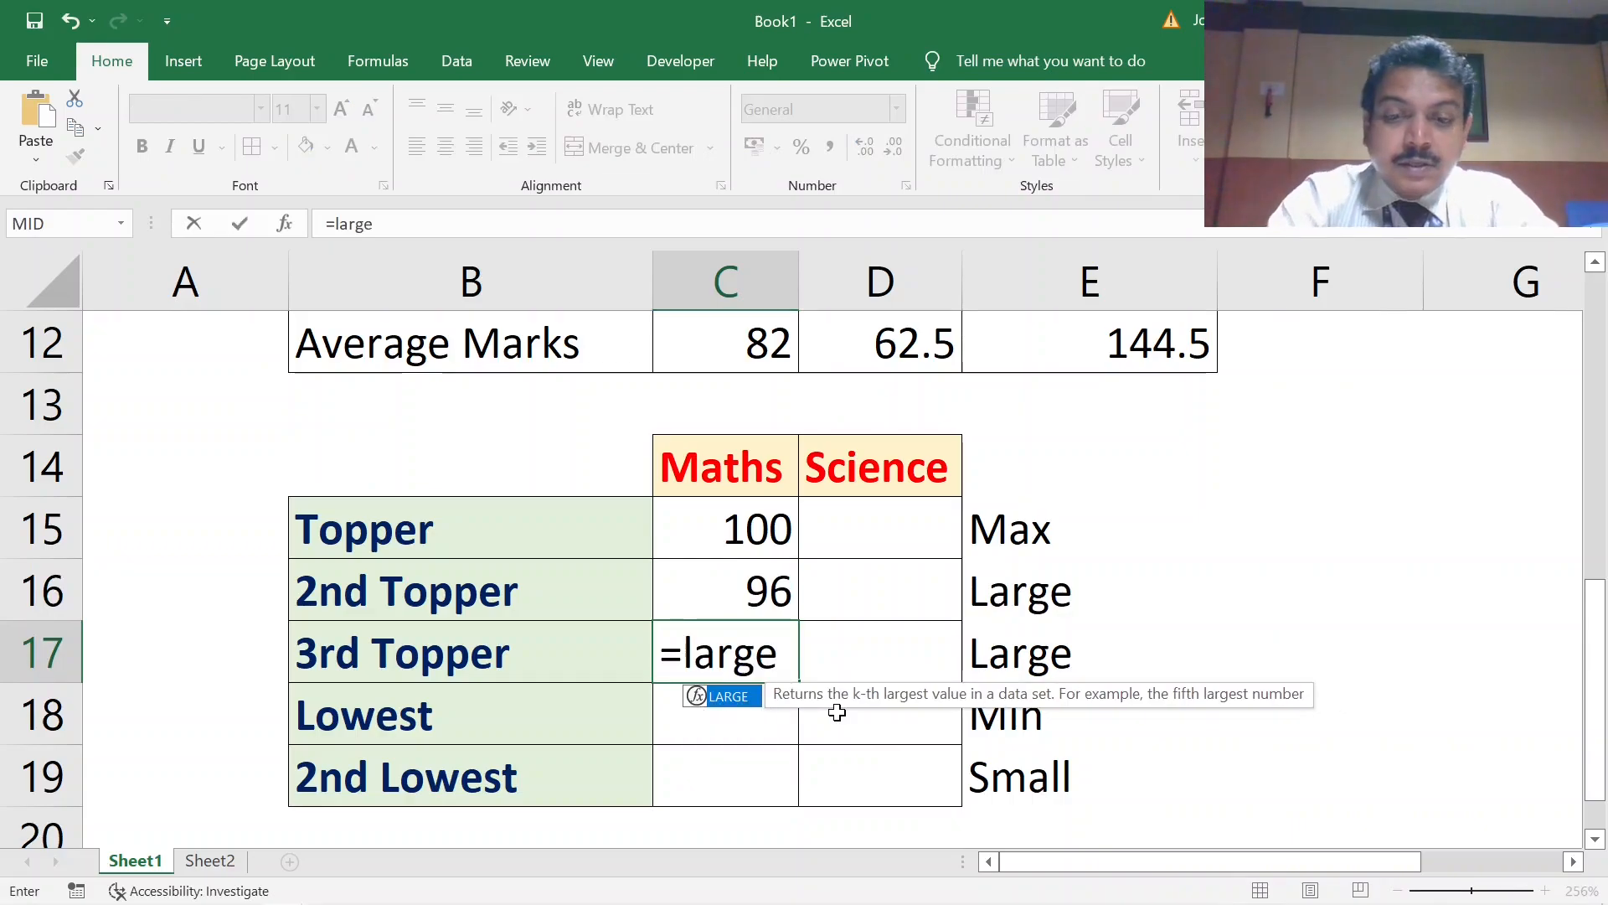
type("(")
scroll(729, 561, "up", 4)
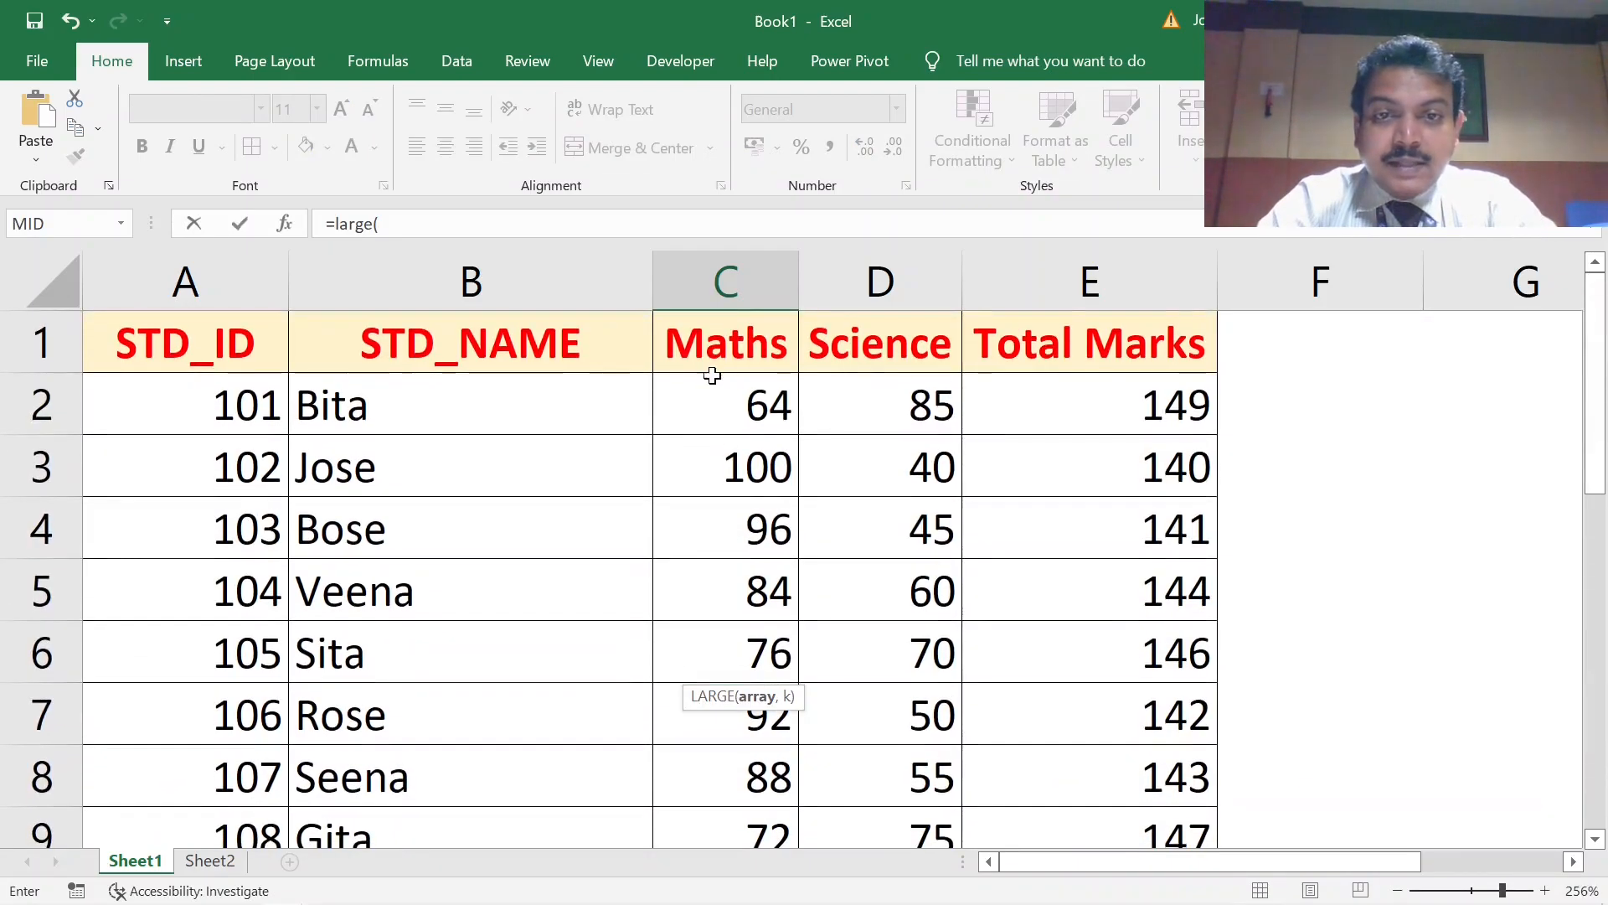
left_click(714, 404)
key("ctrl+shift+Down")
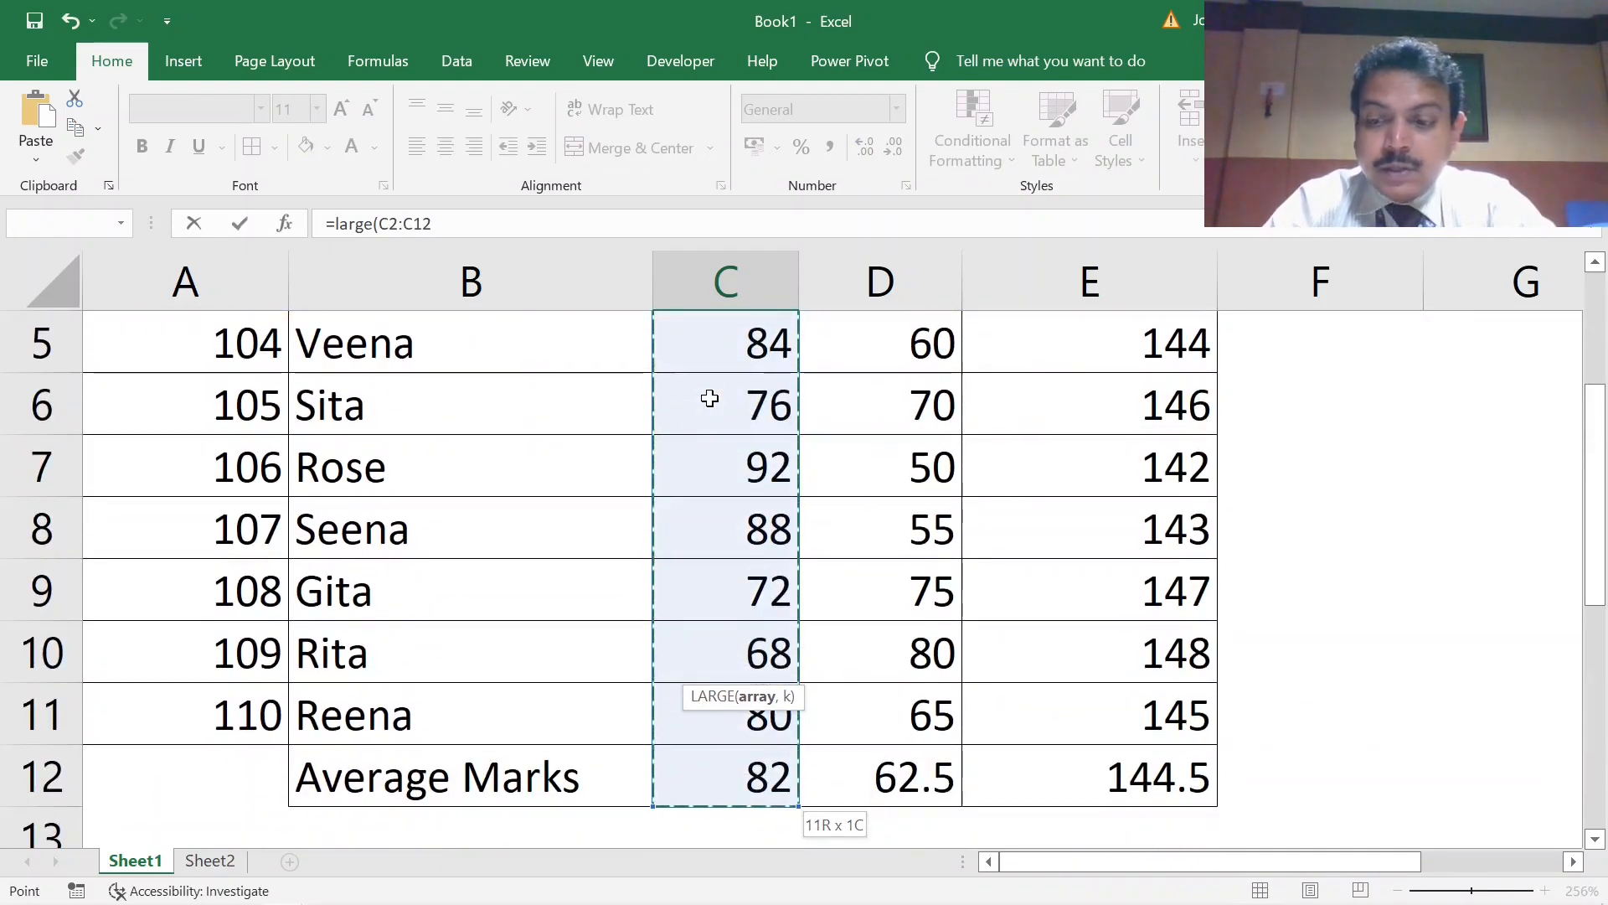
key("shift+Up")
type(",")
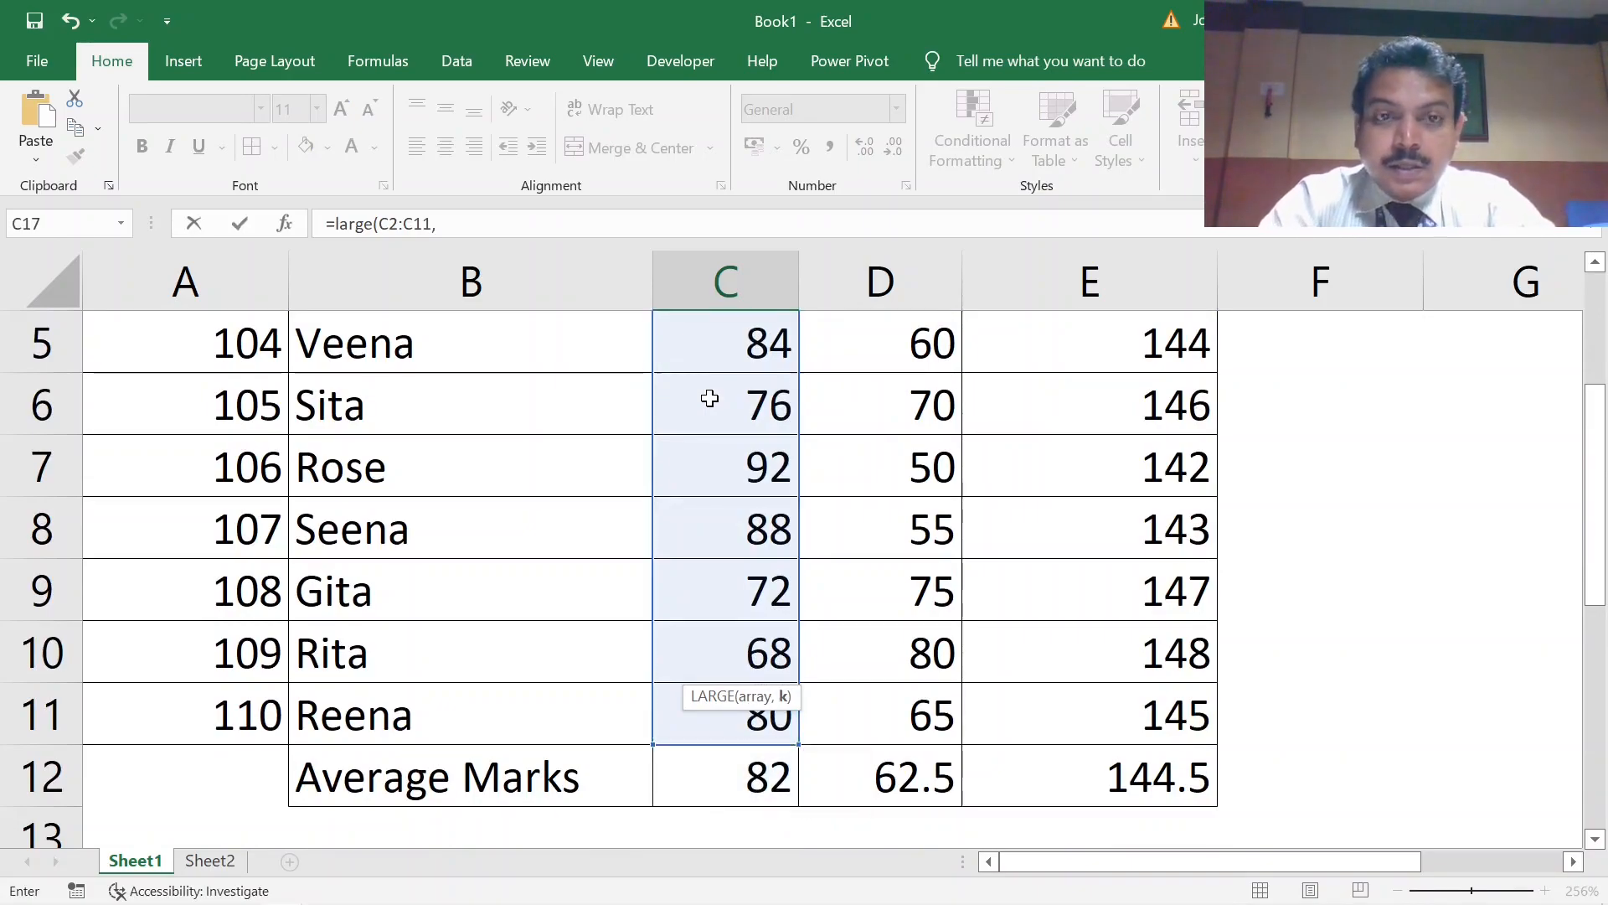
type(" 3)")
scroll(772, 561, "down", 2)
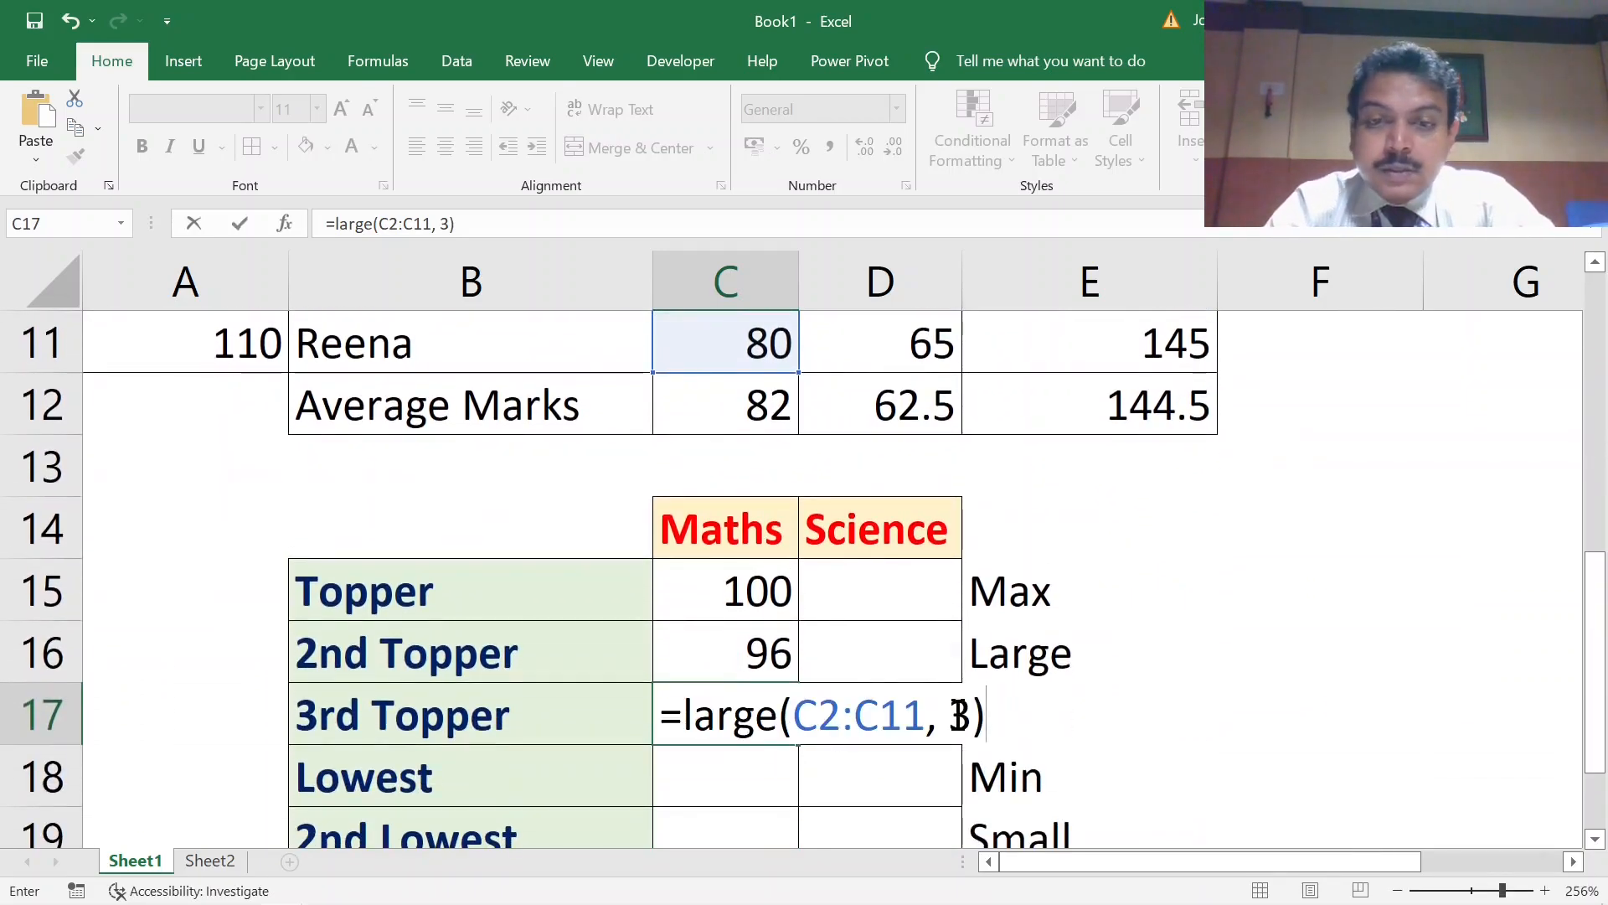
key("Return")
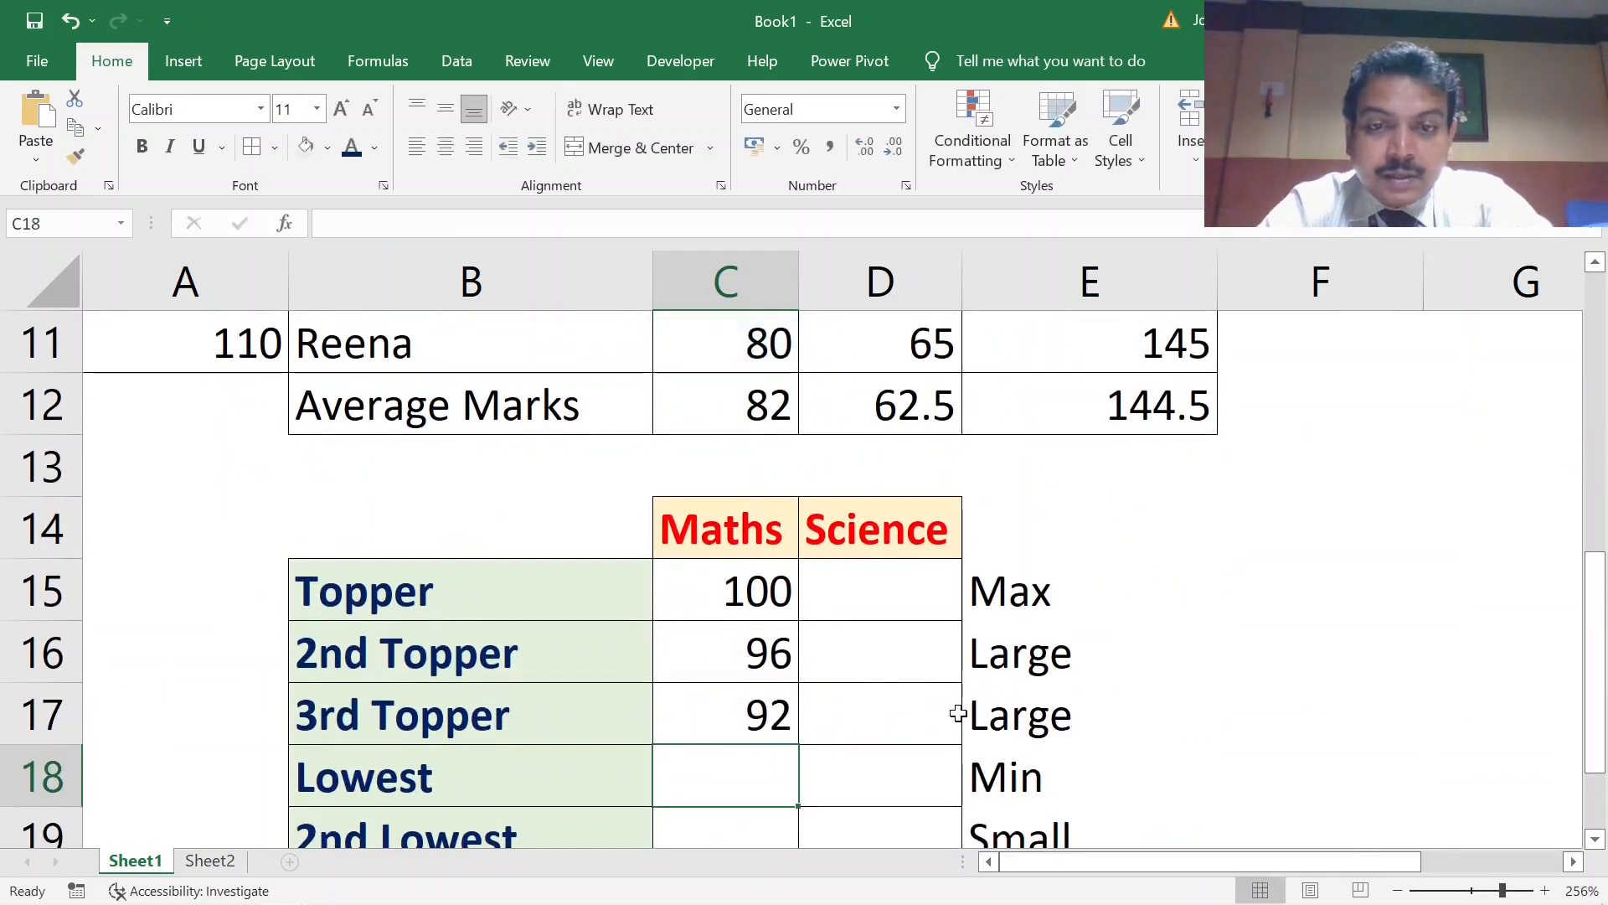
- Enter =min(C2:C11) in C18 for the Lowest Maths mark, excluding the average row
scroll(1088, 682, "down", 1)
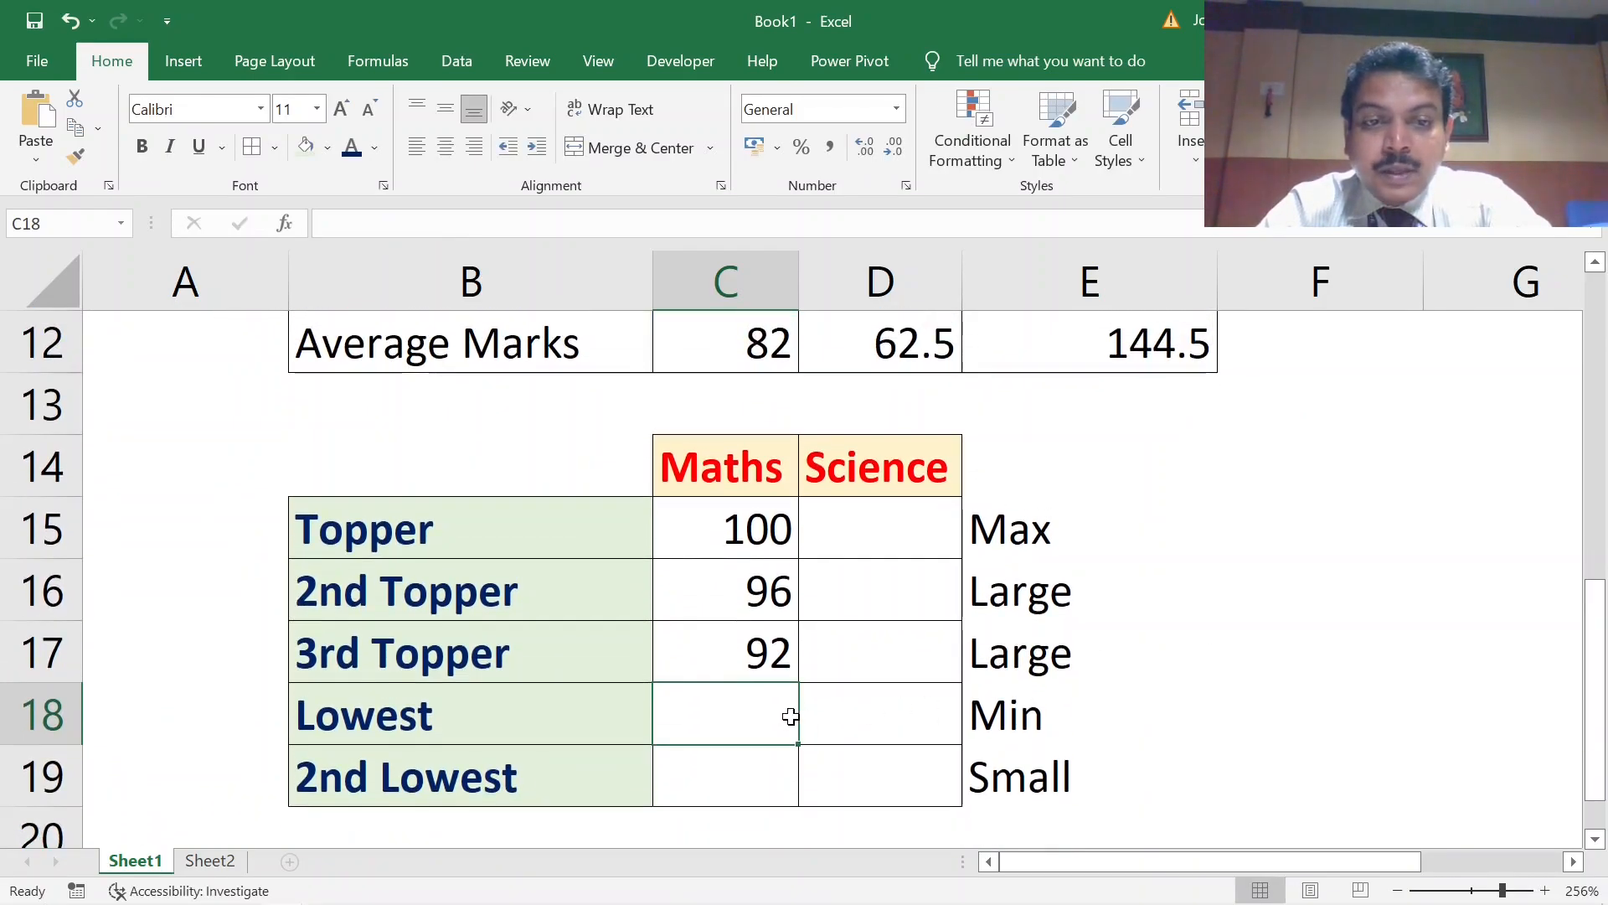
type("=")
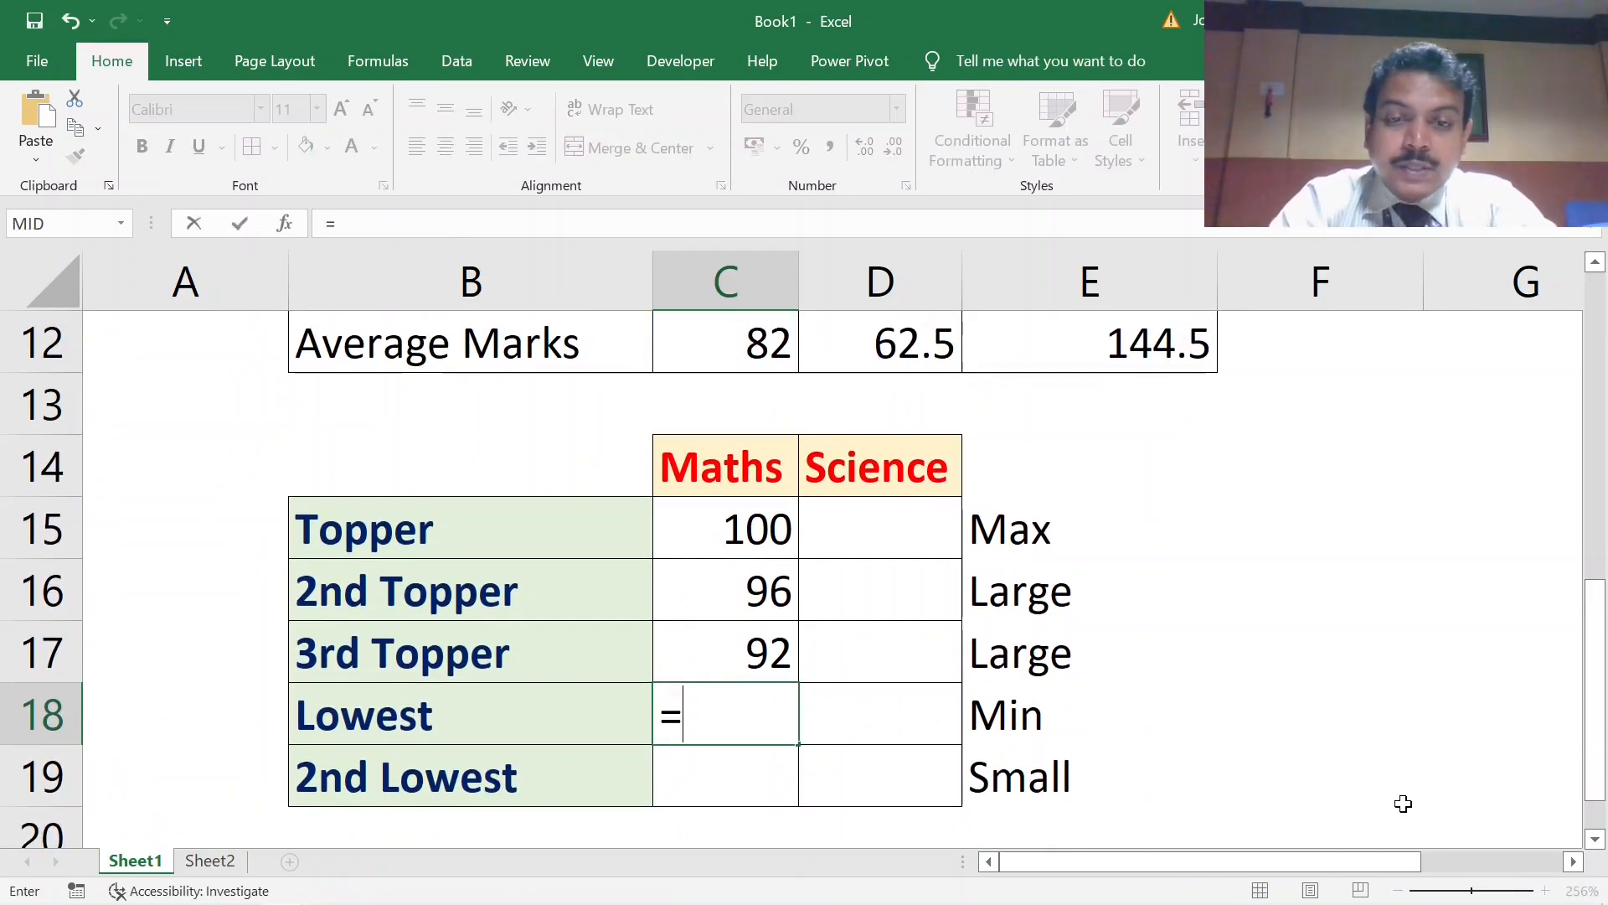
type("min(")
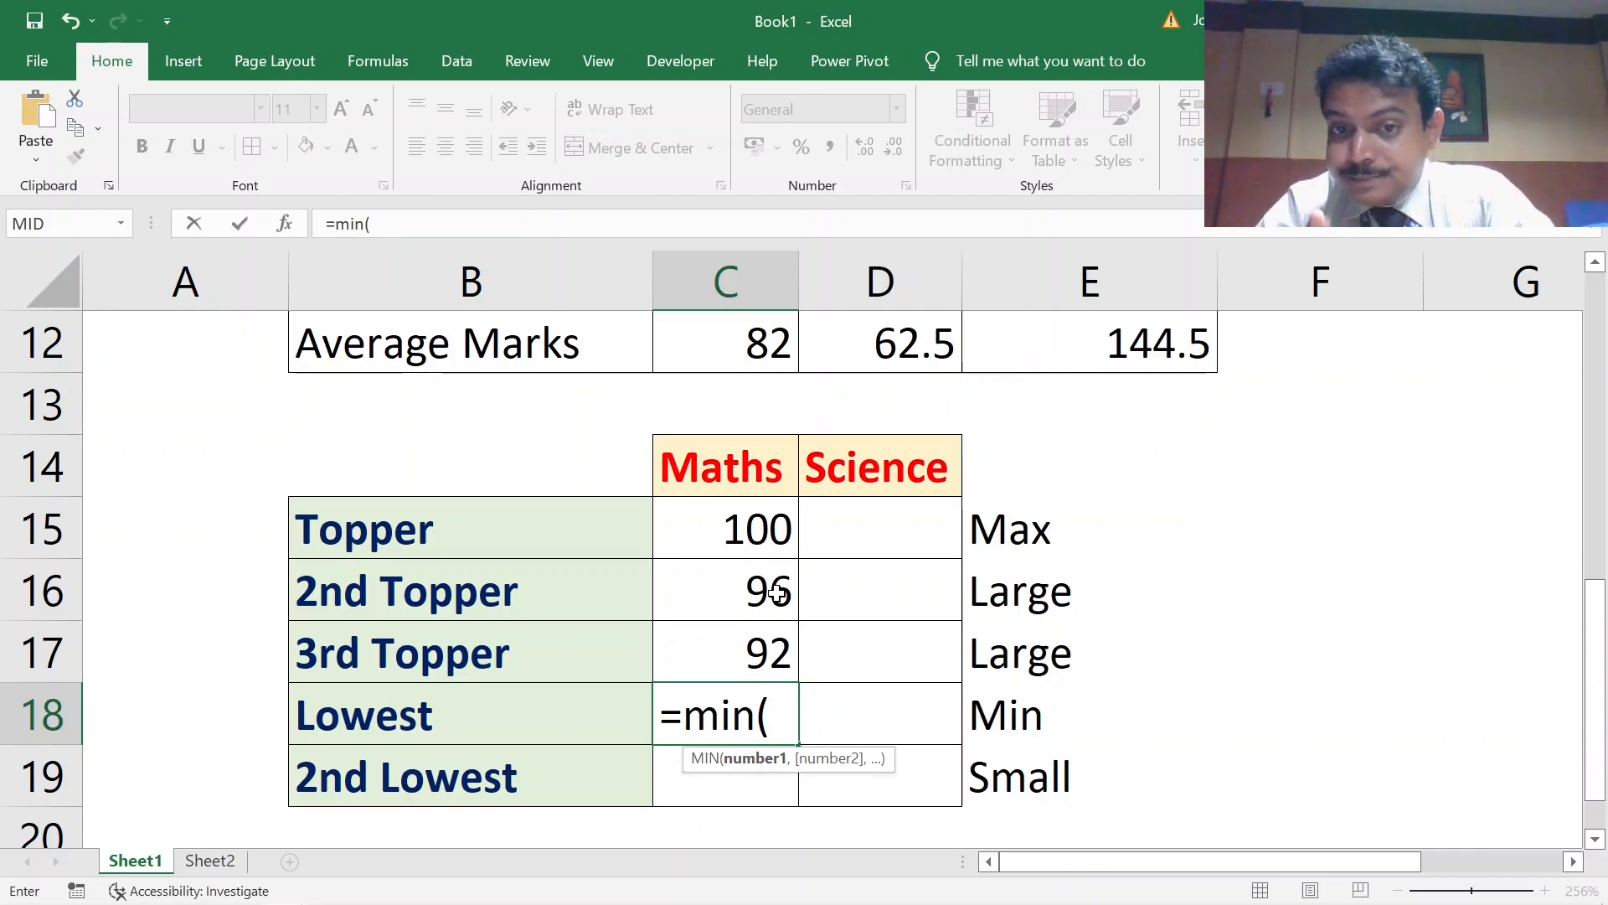
scroll(776, 593, "up", 4)
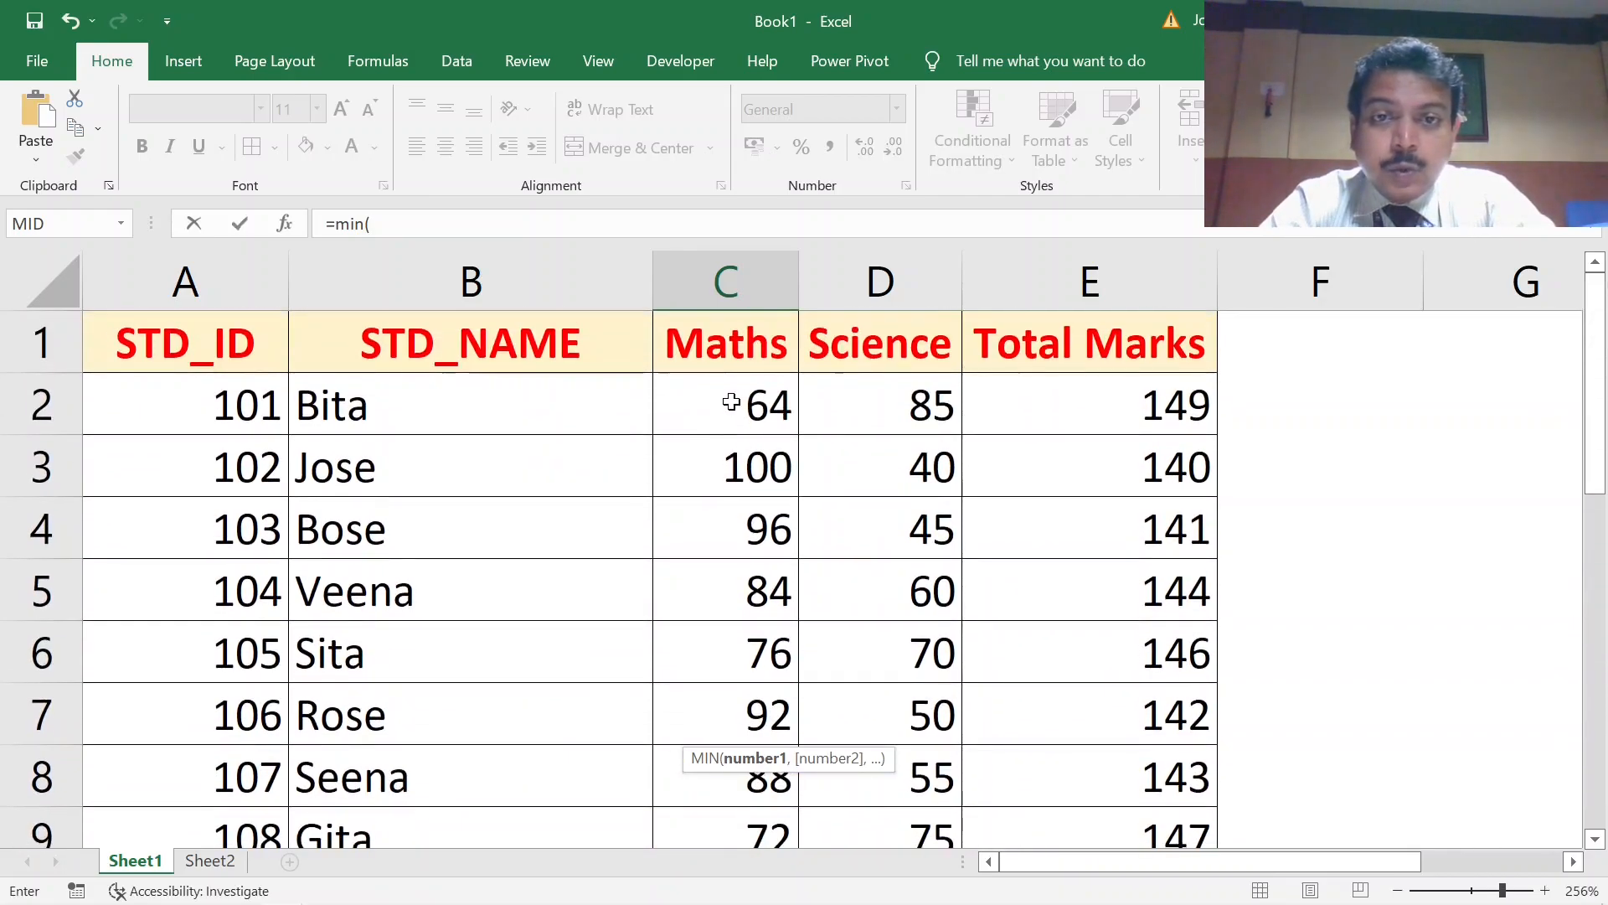
left_click(731, 402)
key("ctrl+shift+Down")
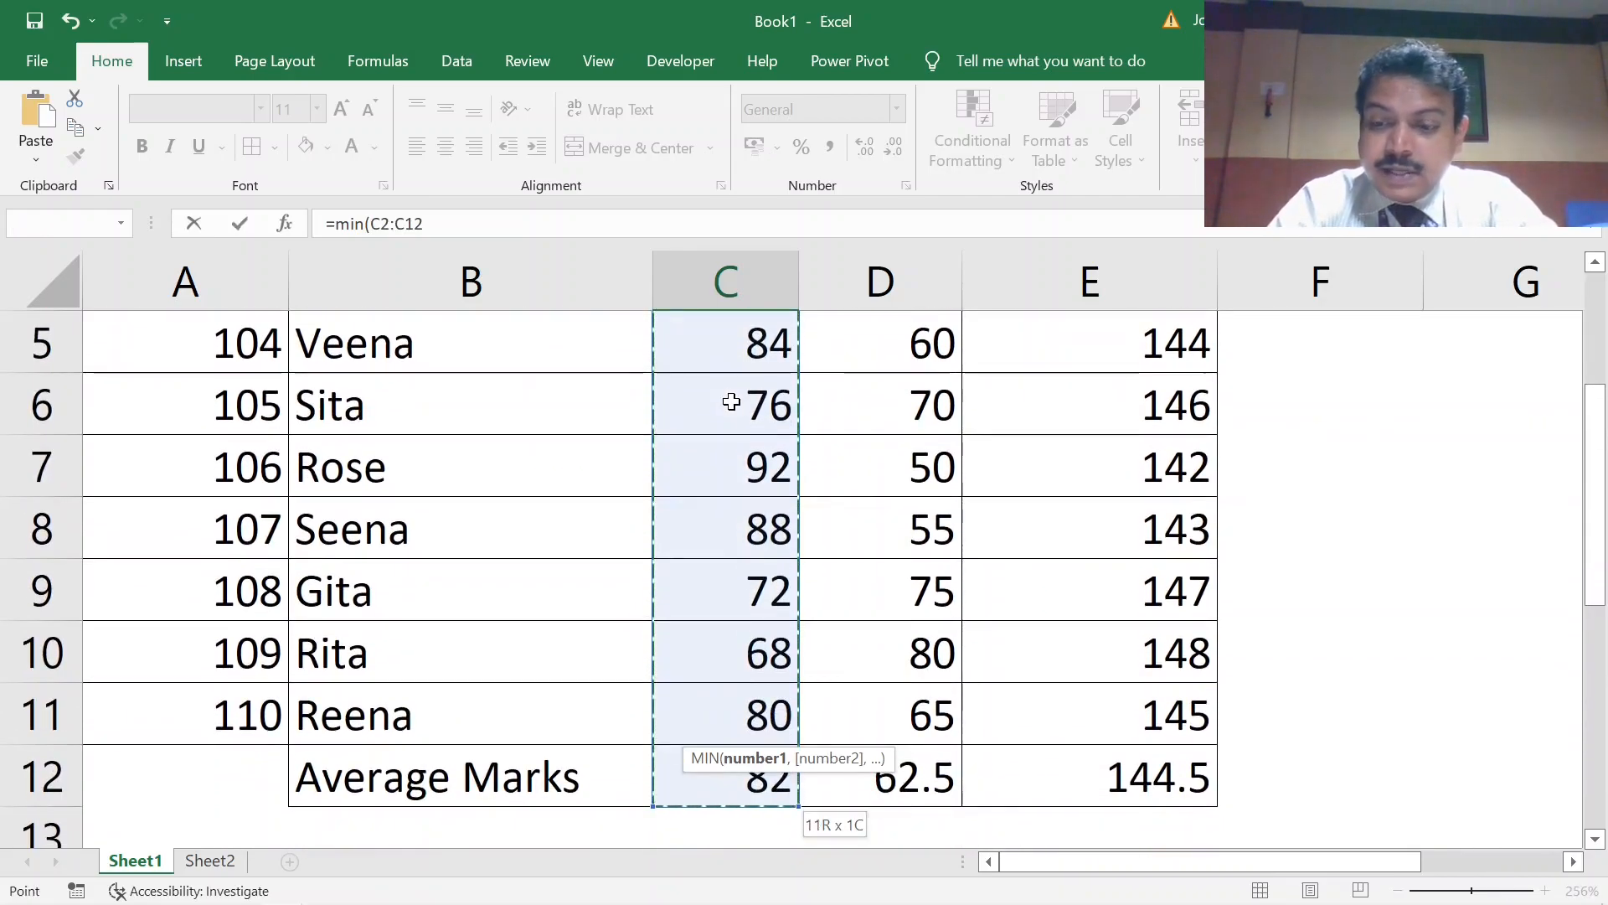
type(")")
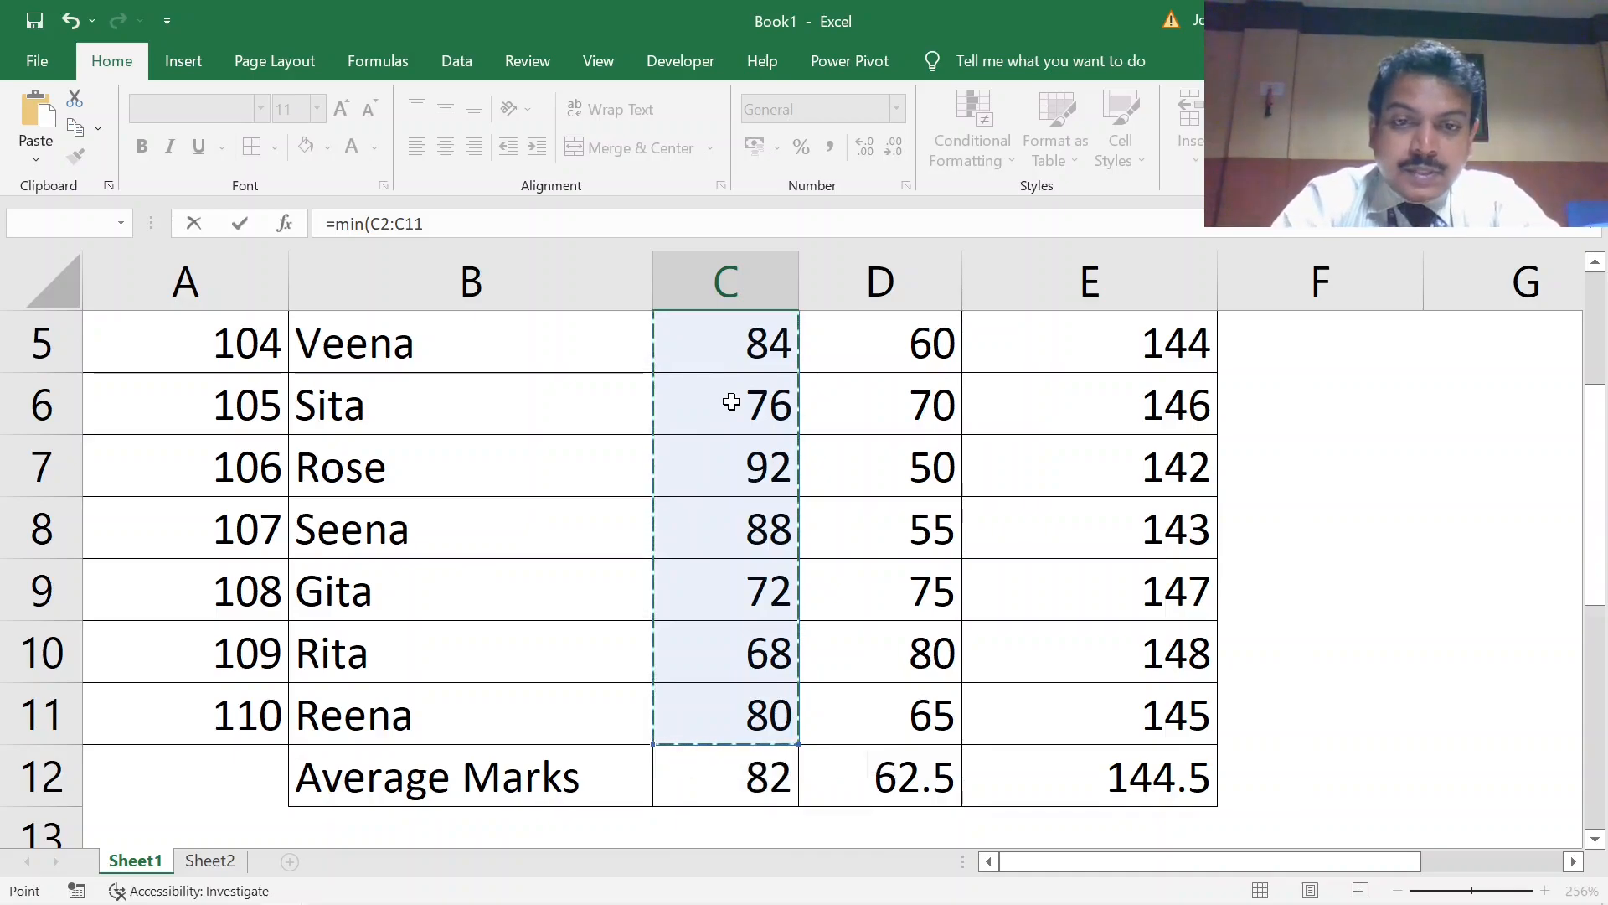
key("Return")
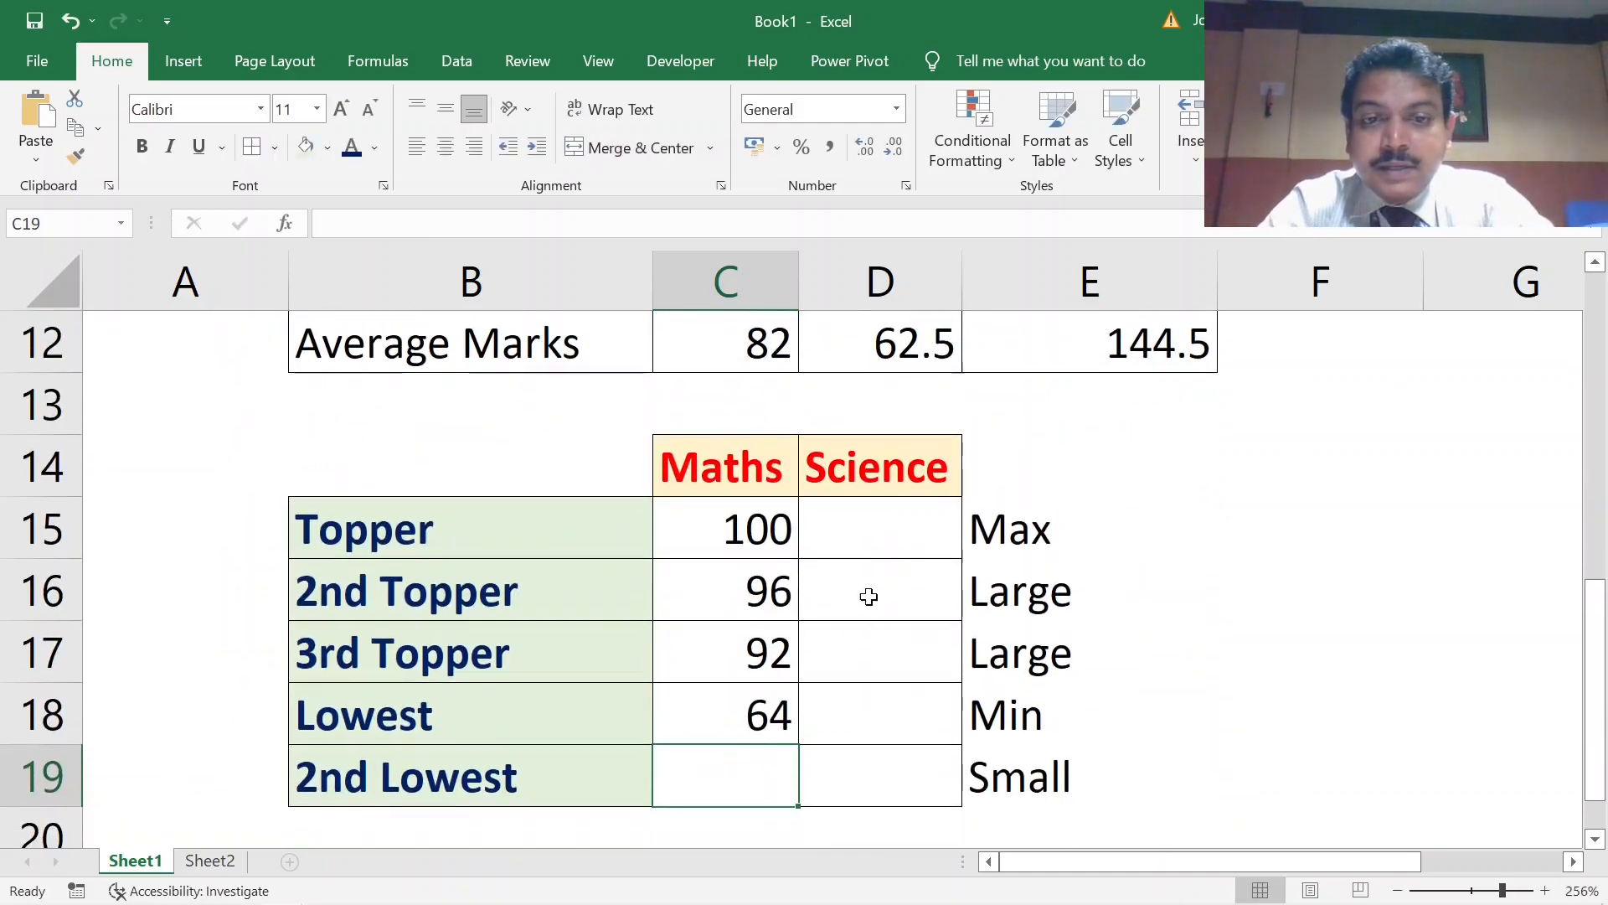
- Enter =small(C2:C11, 2) in C19 for the 2nd Lowest Maths mark, excluding the average row
type("=")
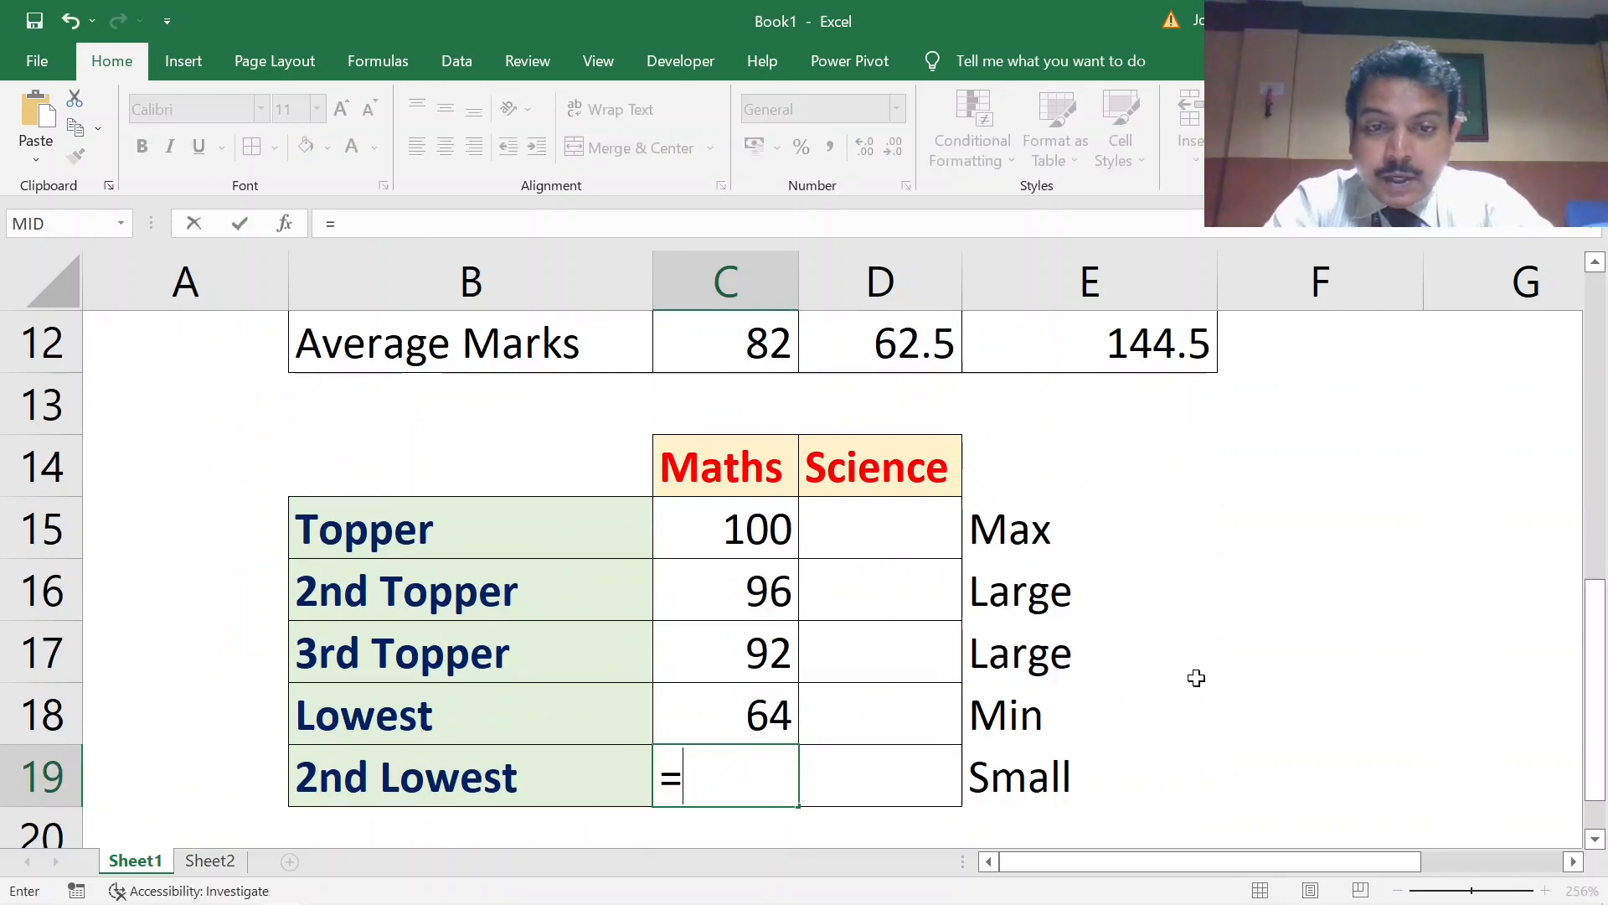
type("small(")
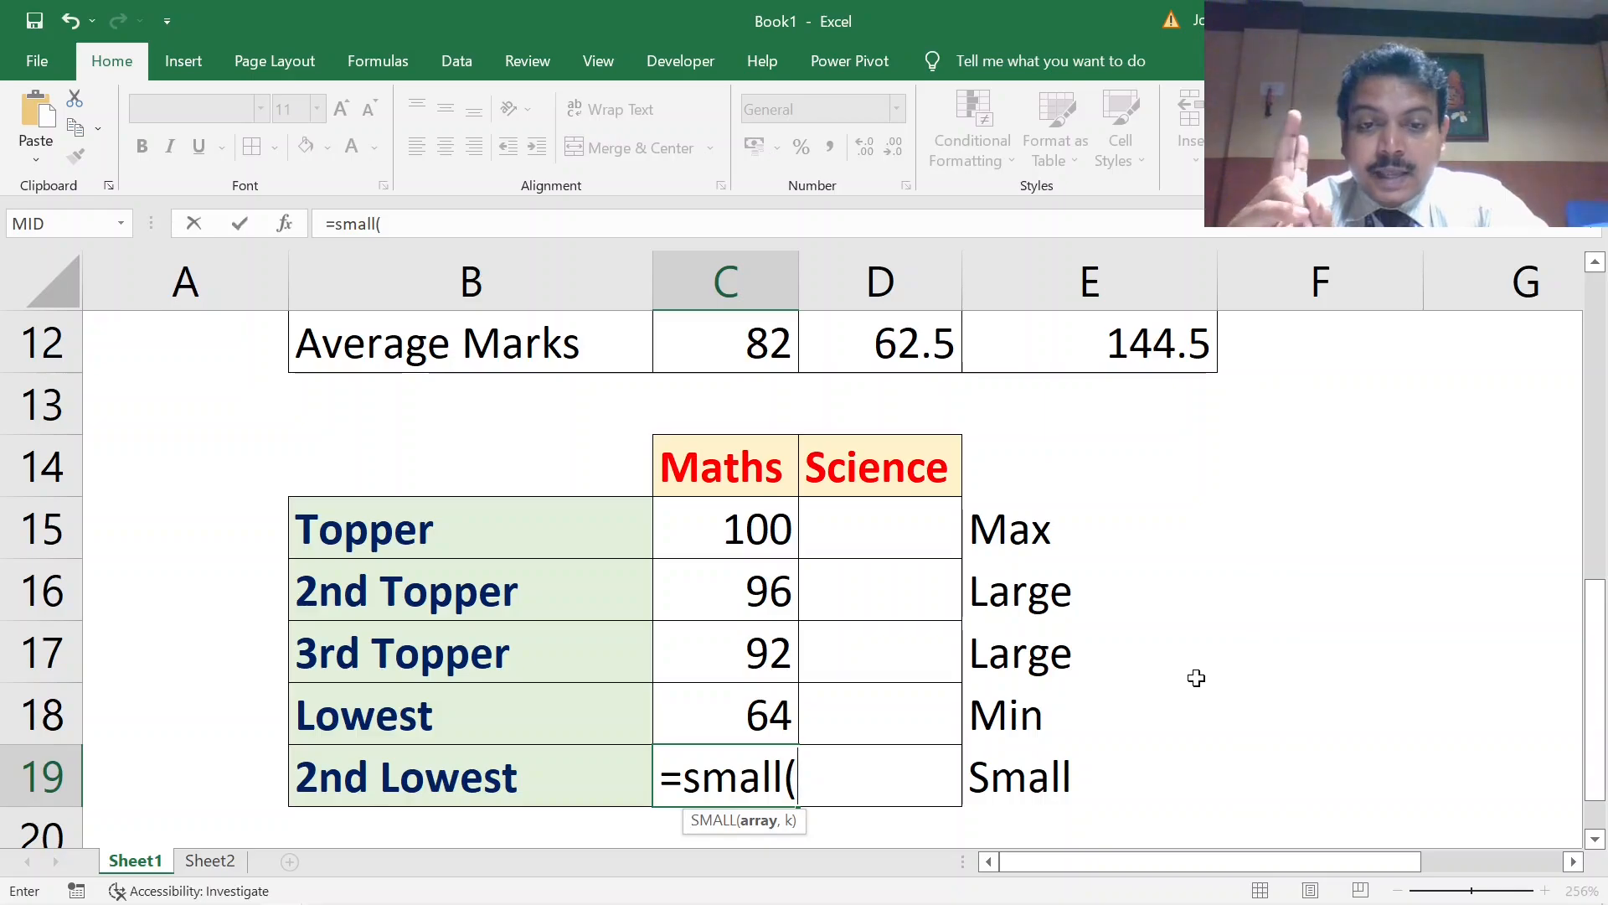
scroll(1196, 678, "up", 4)
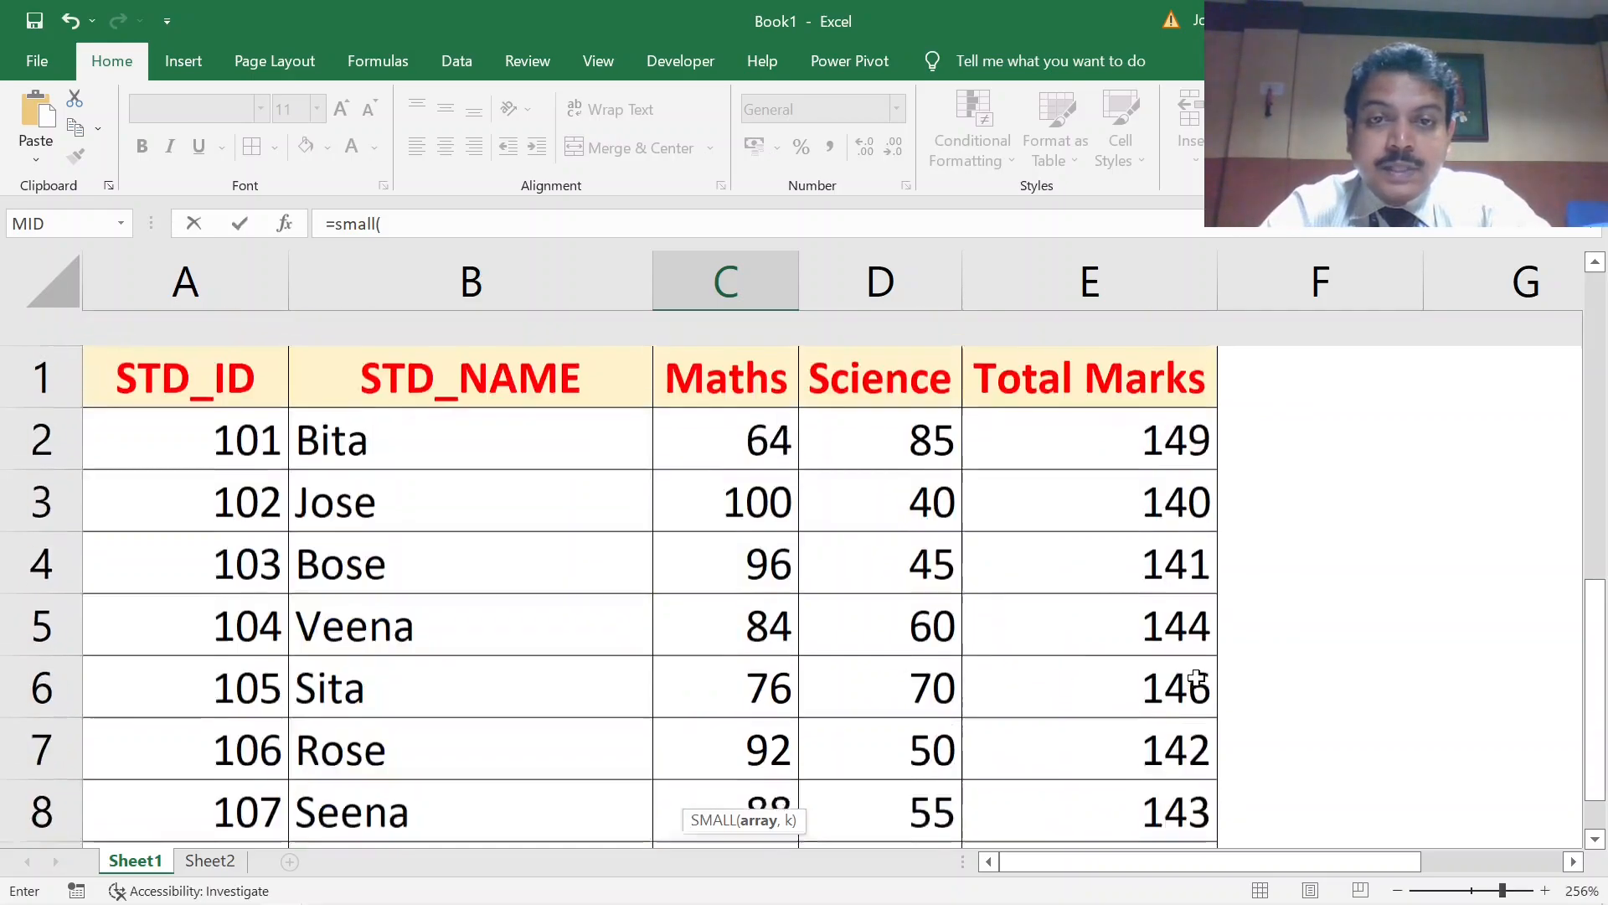
left_click(779, 405)
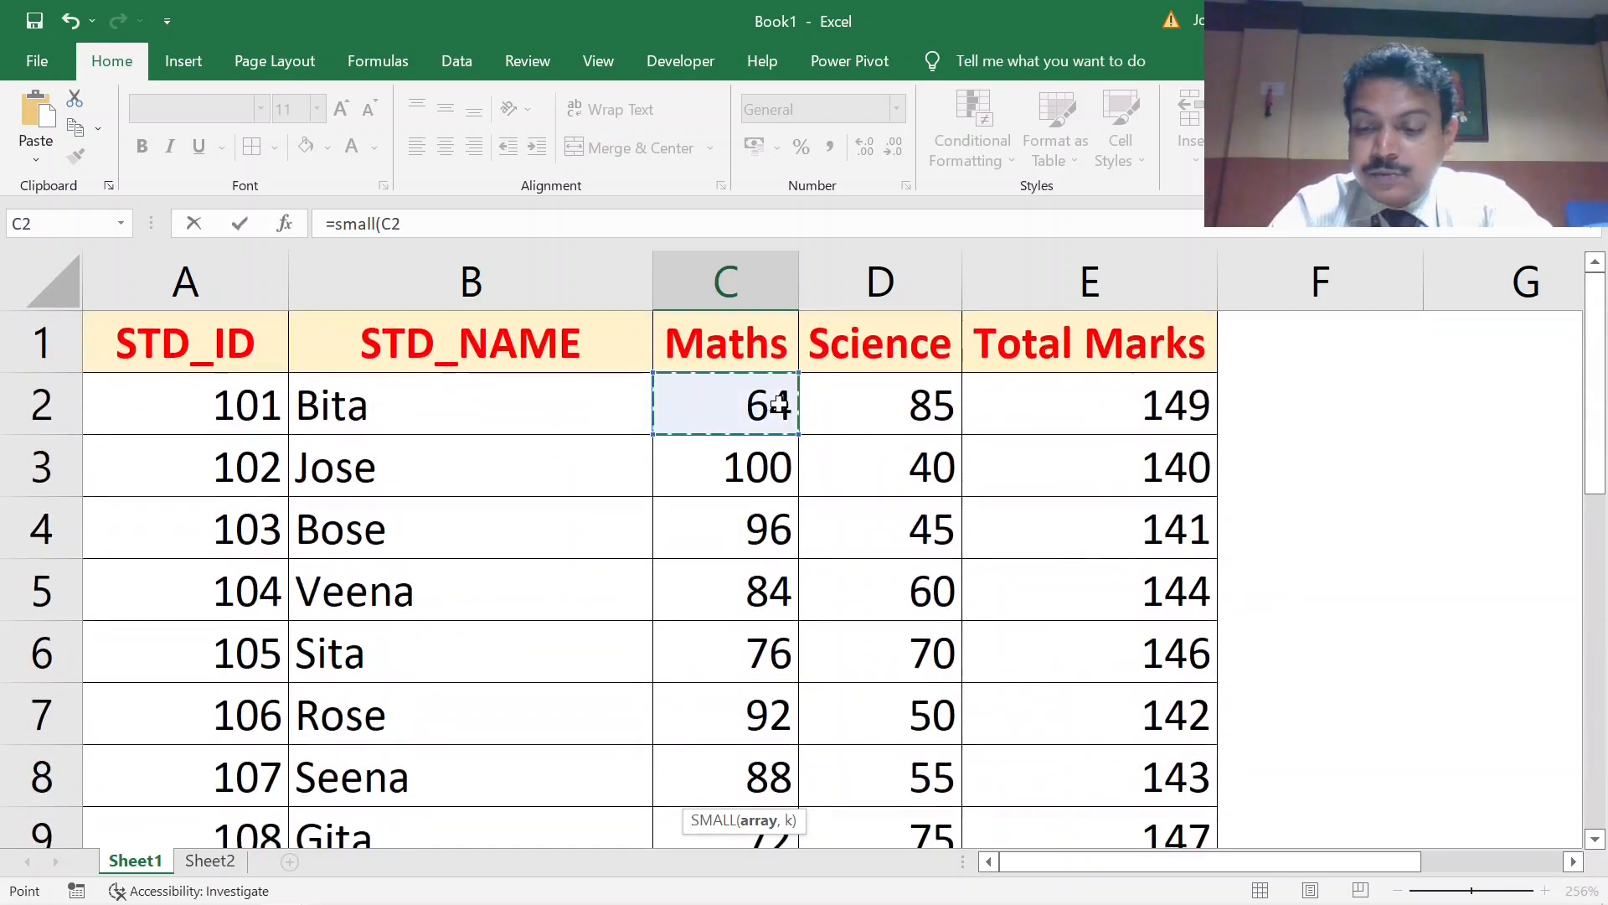
key("ctrl+shift+Down")
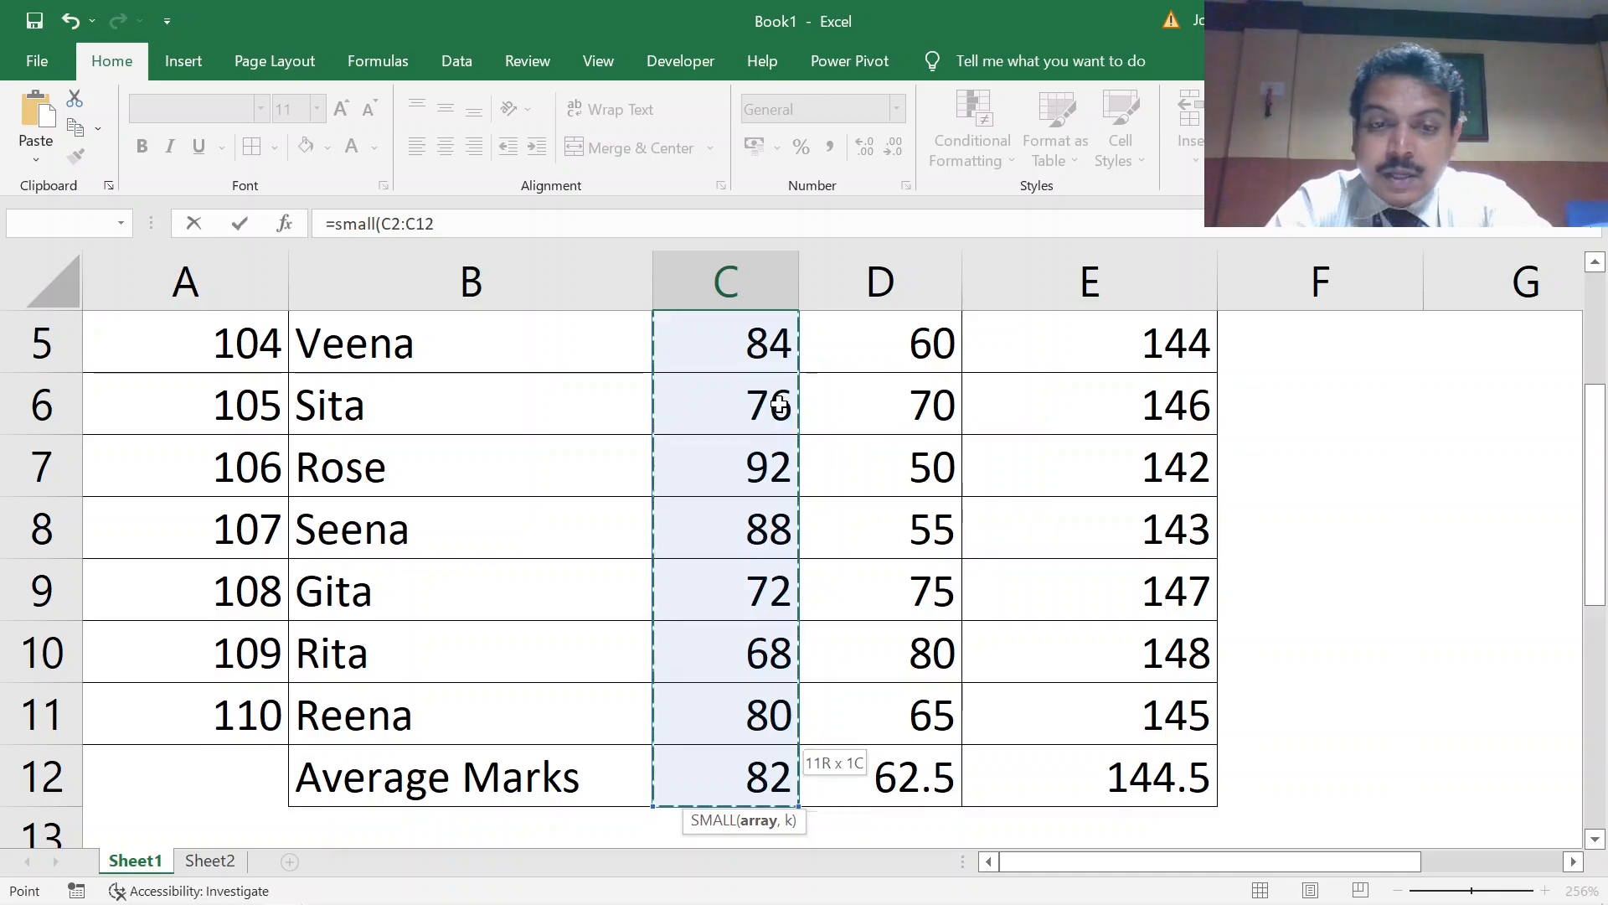
key("shift+Up")
type(",")
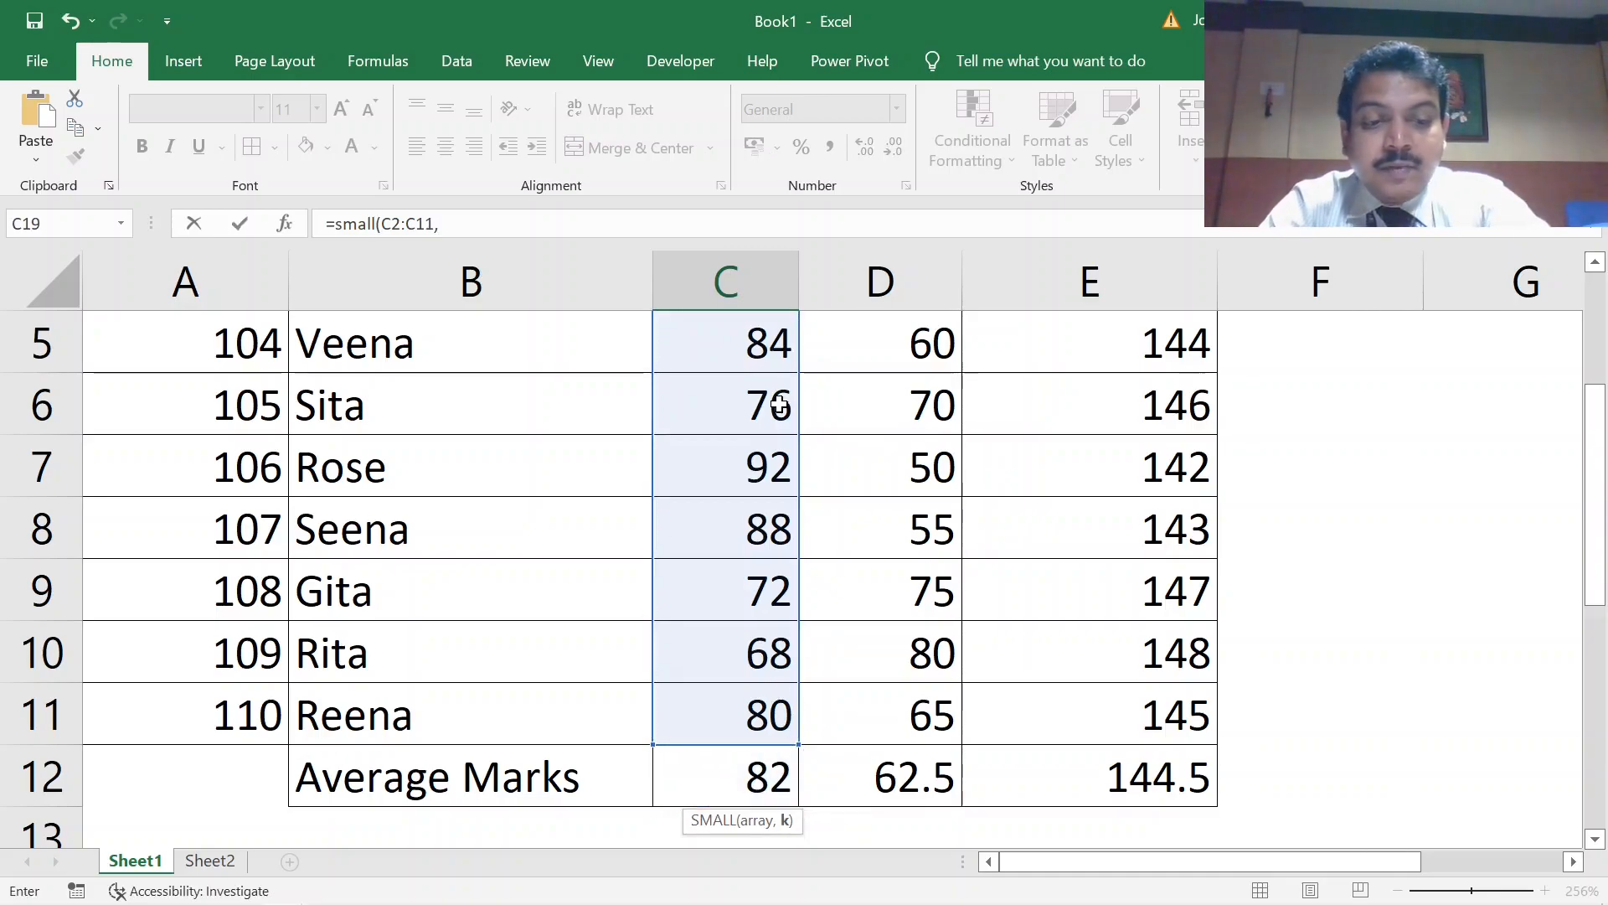
type(" 2")
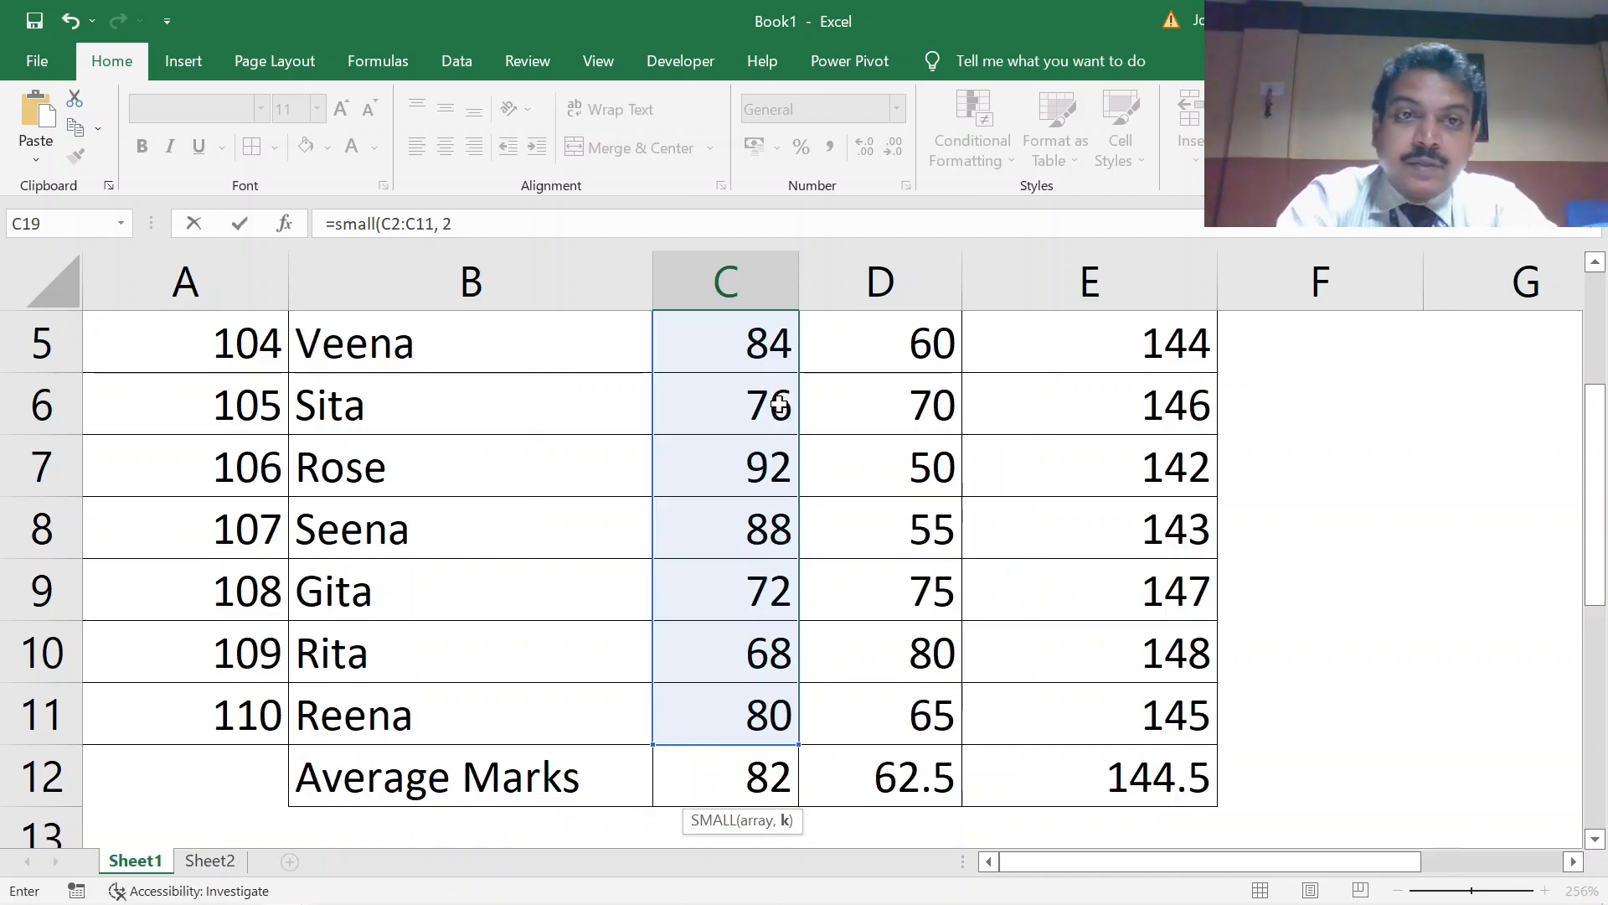
type(")")
scroll(880, 574, "down", 1)
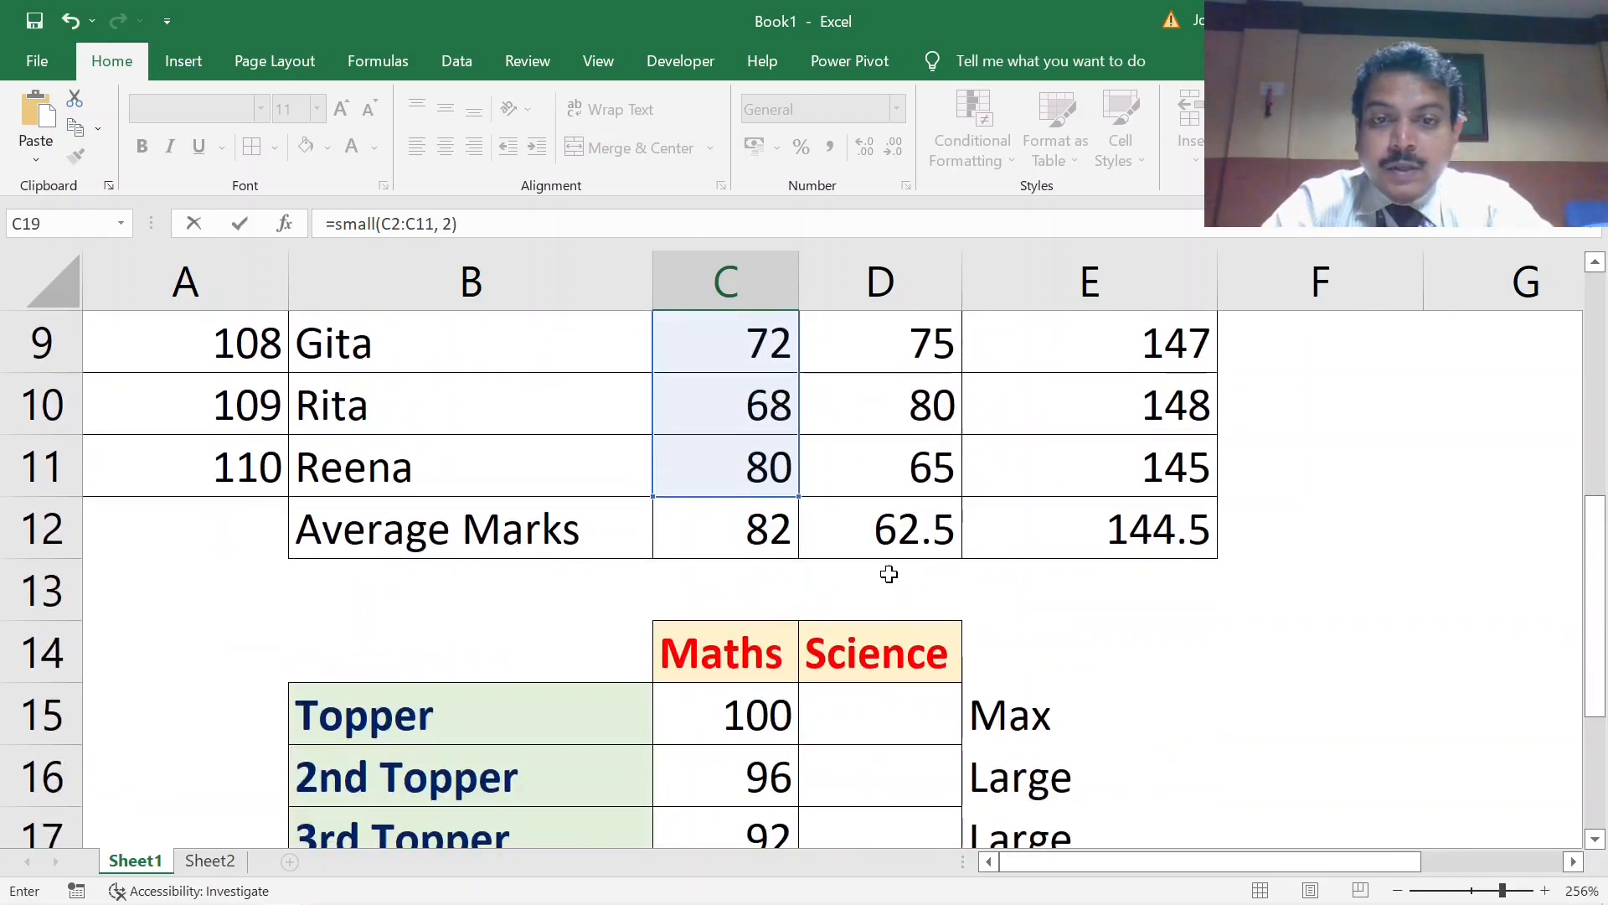
scroll(880, 574, "down", 1)
scroll(880, 574, "down", 1)
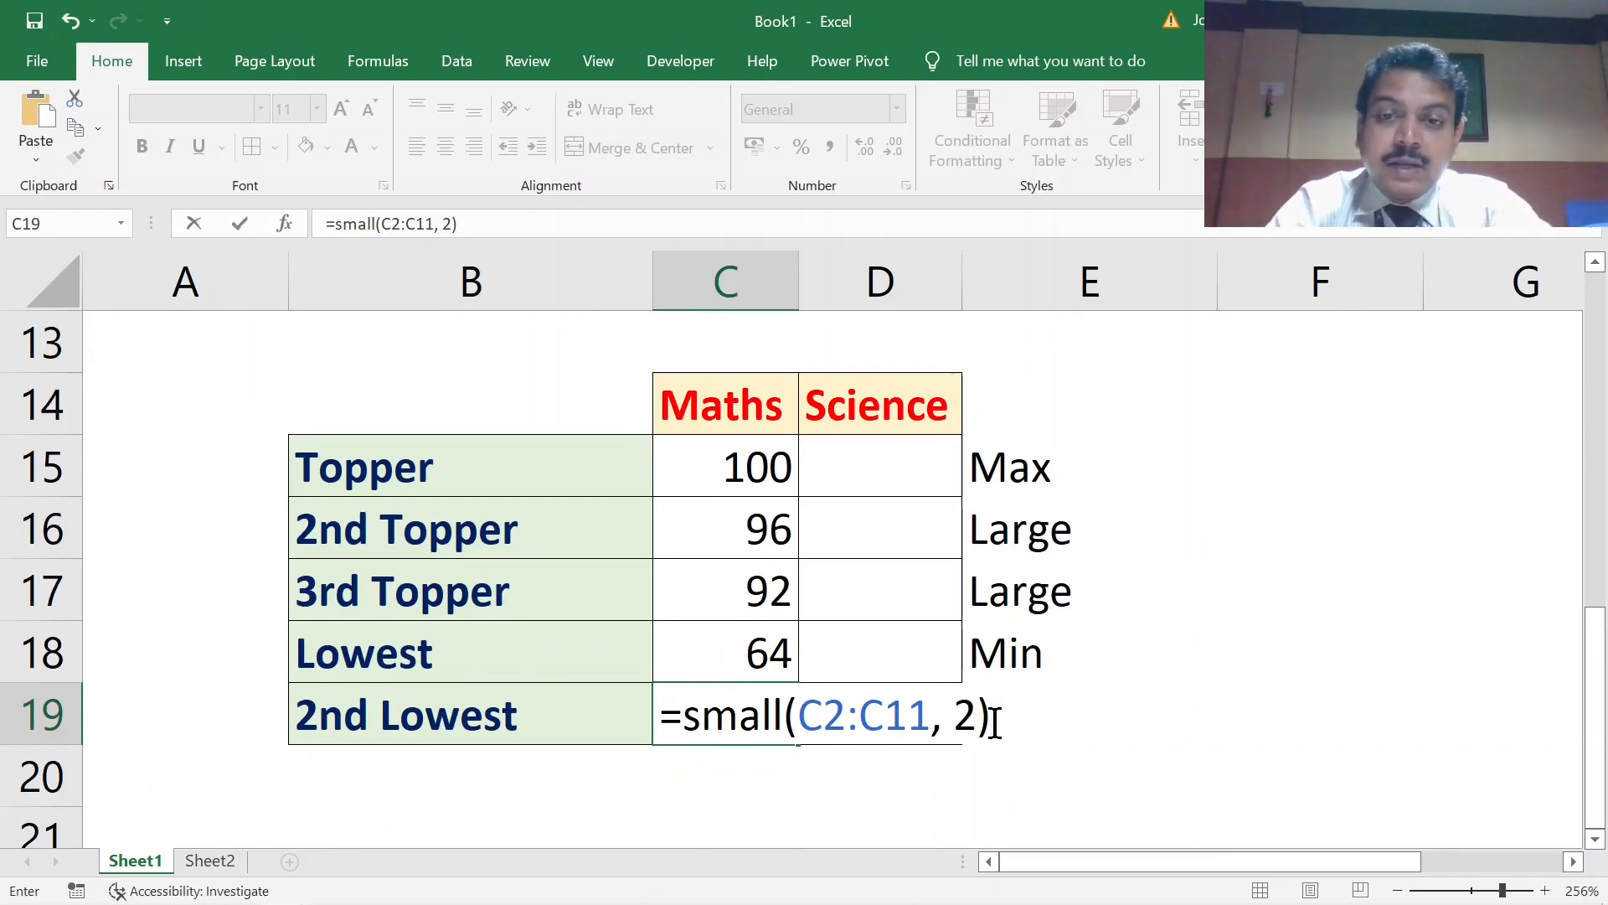
key("Return")
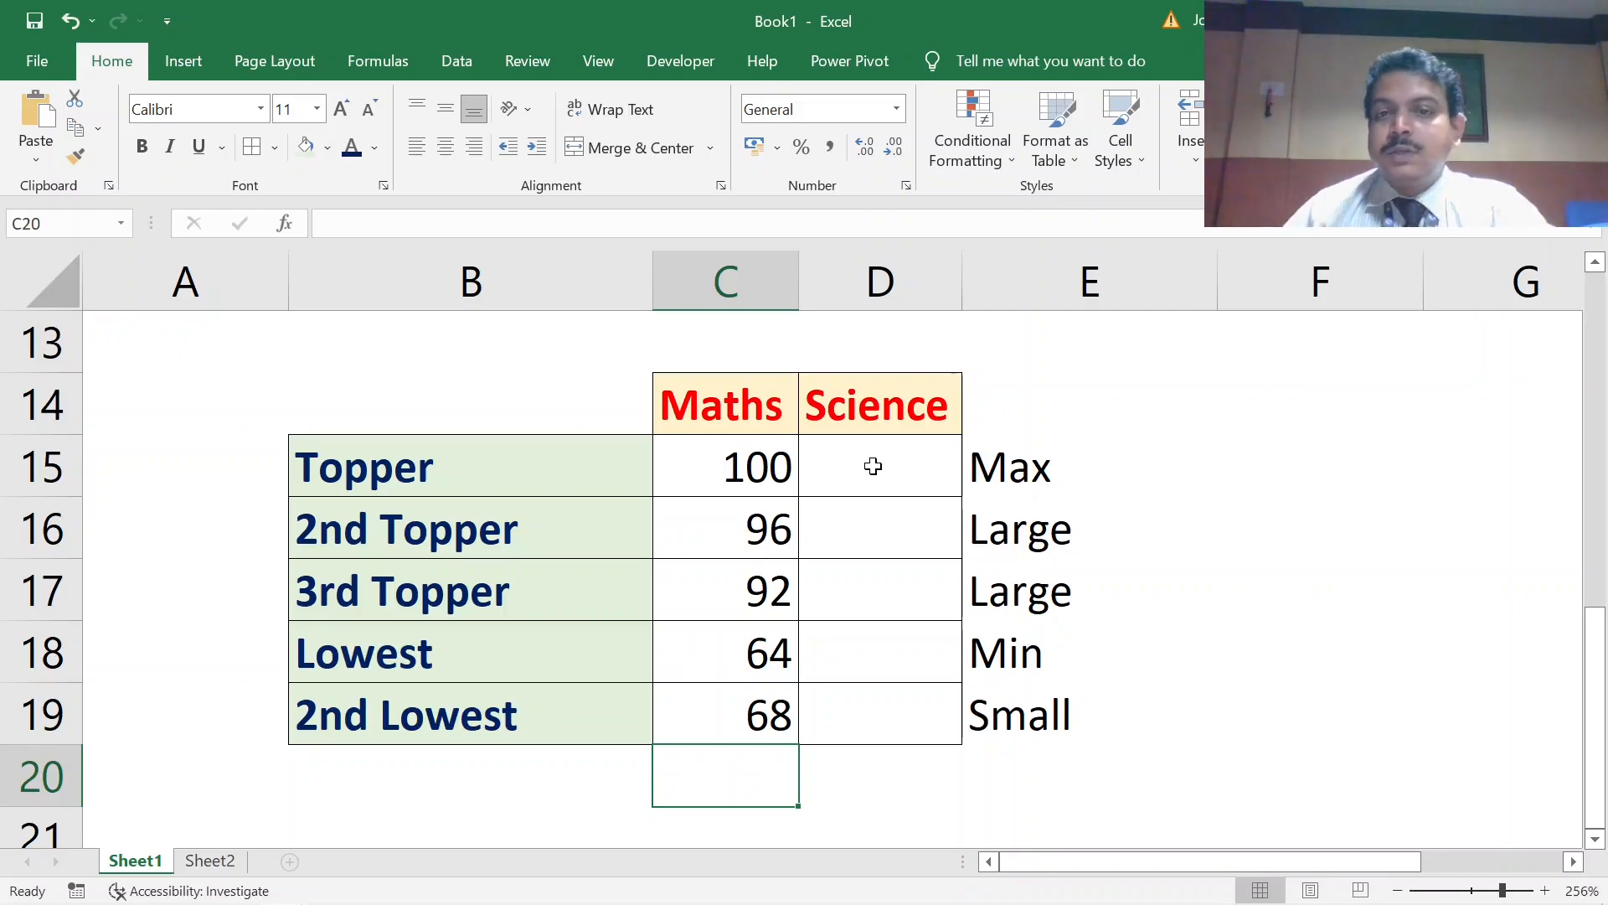
- Examine the Maths Topper formula in C15, the blank Science cell D15 and the Science marks in the student table
left_click(758, 464)
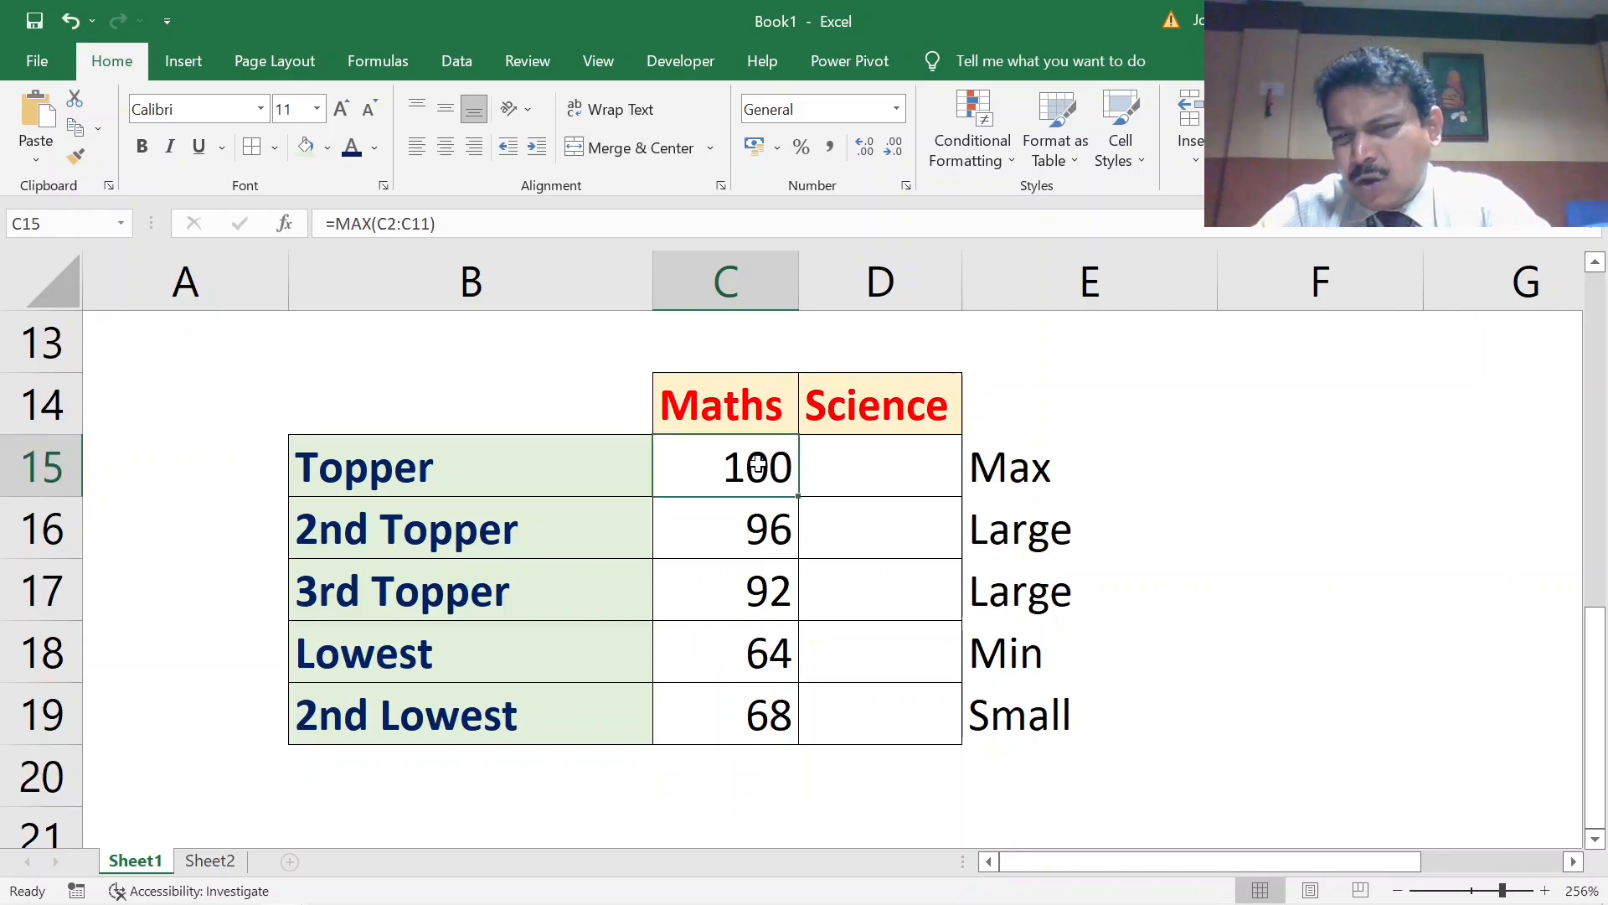
left_click(879, 470)
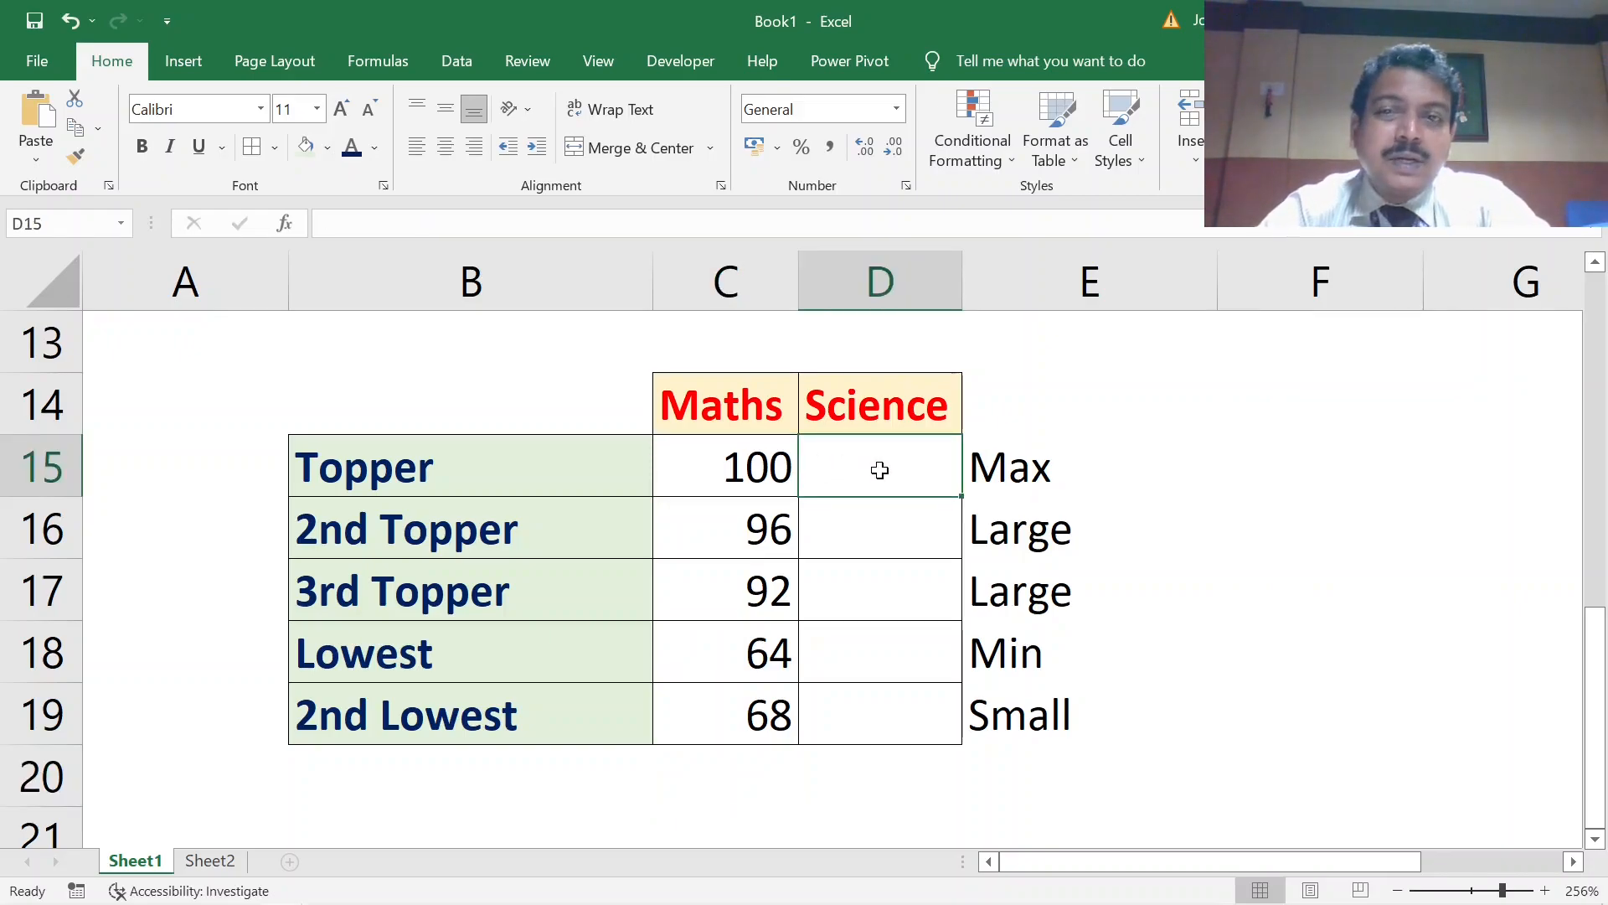
scroll(879, 470, "up", 1)
scroll(879, 470, "up", 3)
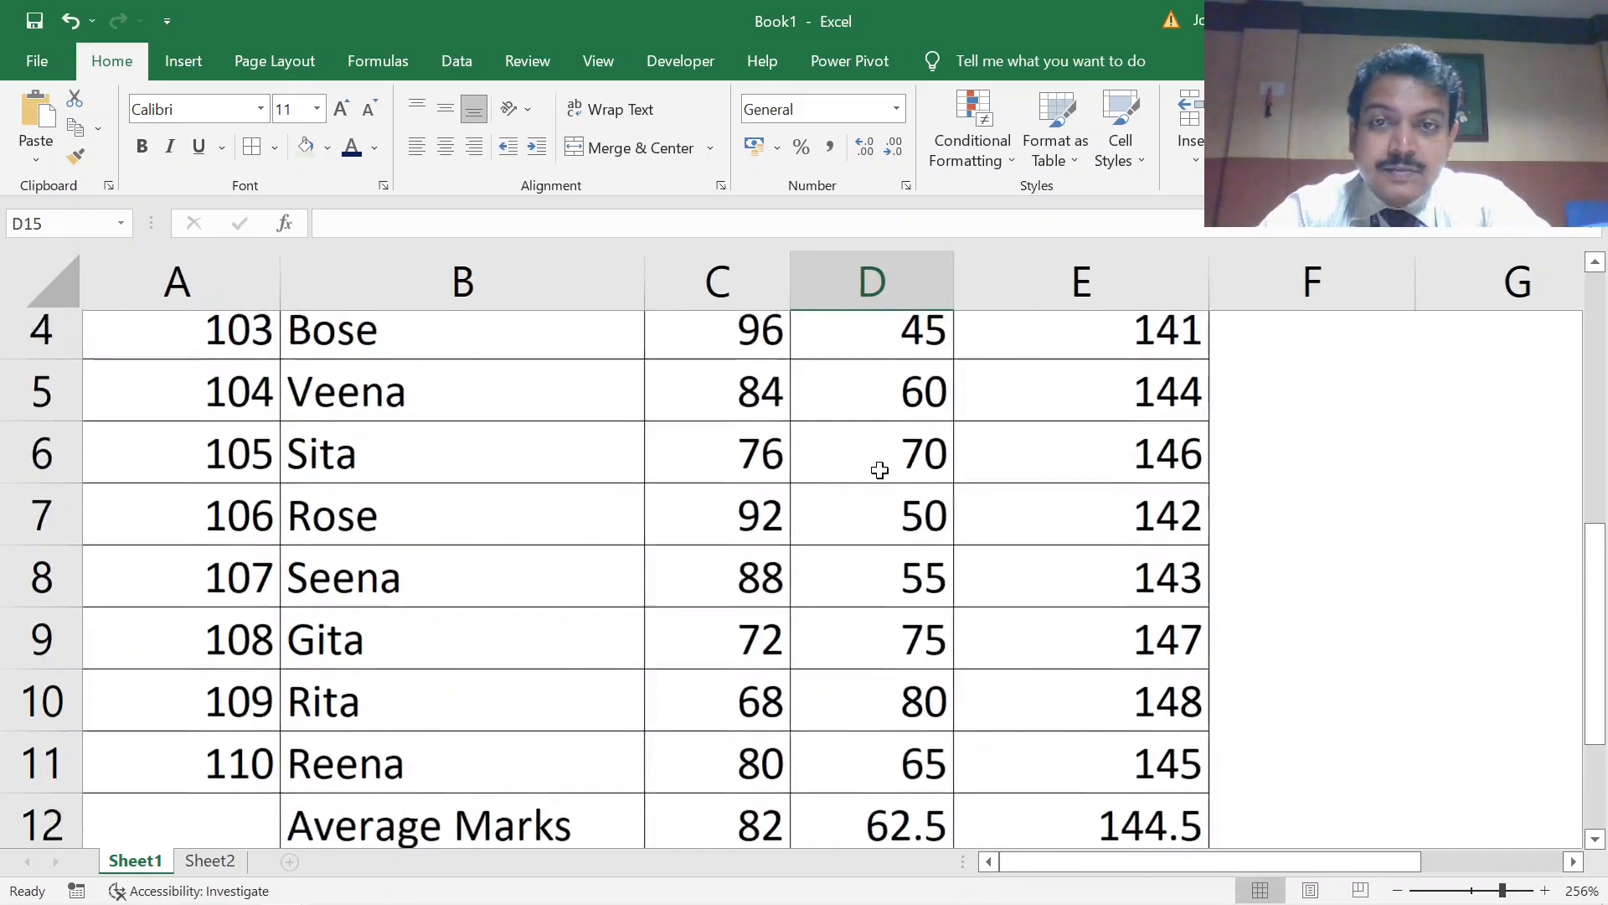
scroll(879, 470, "down", 2)
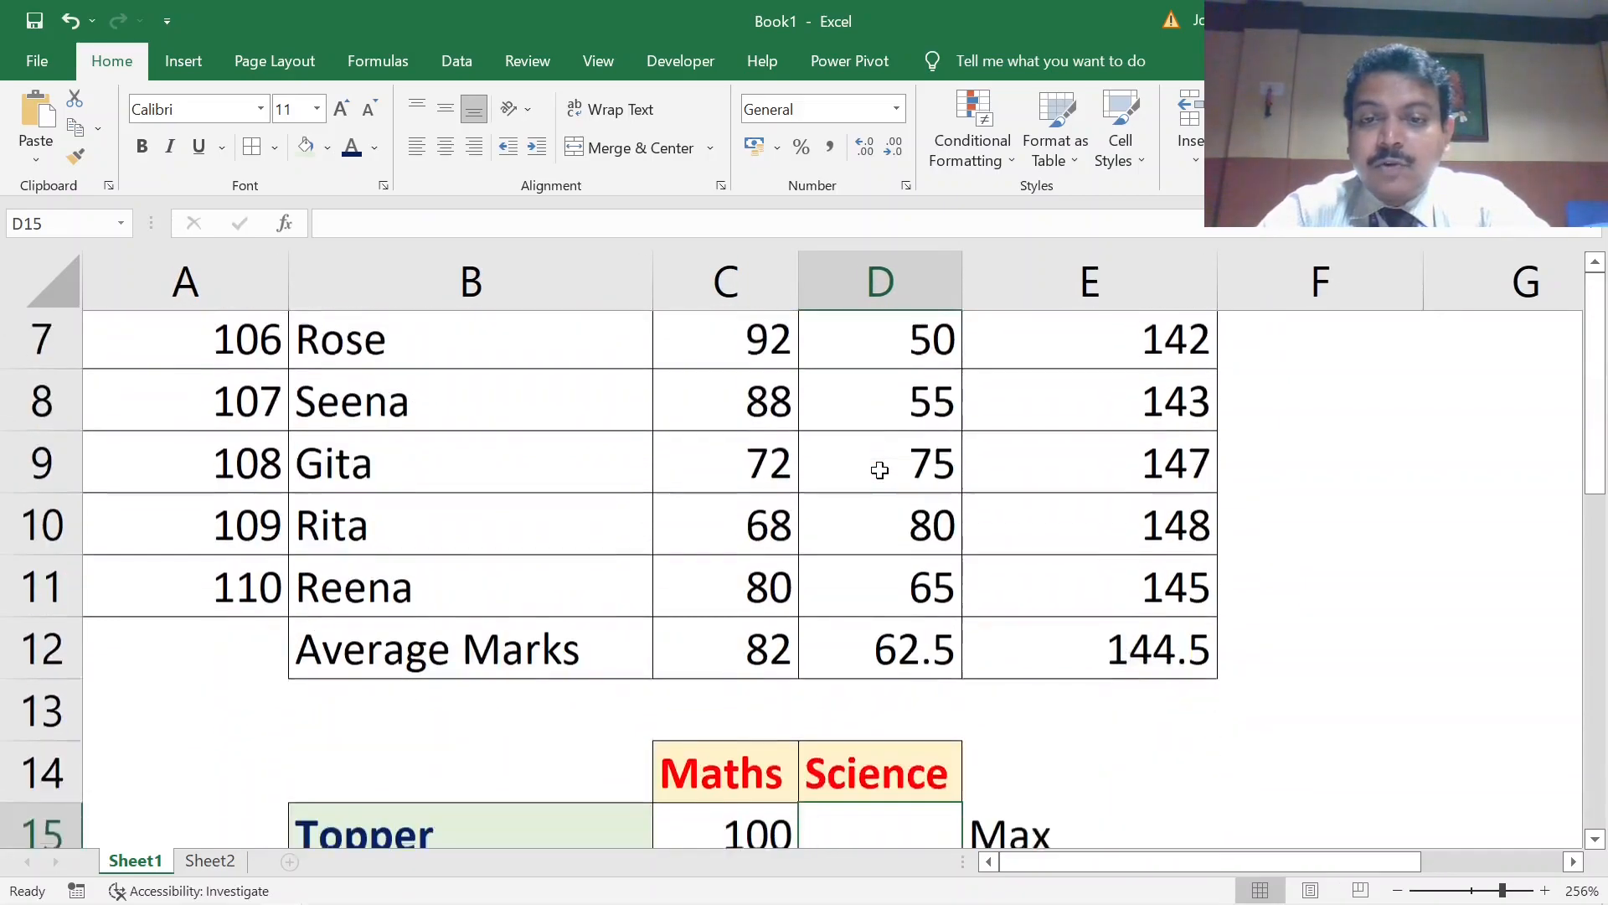
scroll(879, 470, "down", 1)
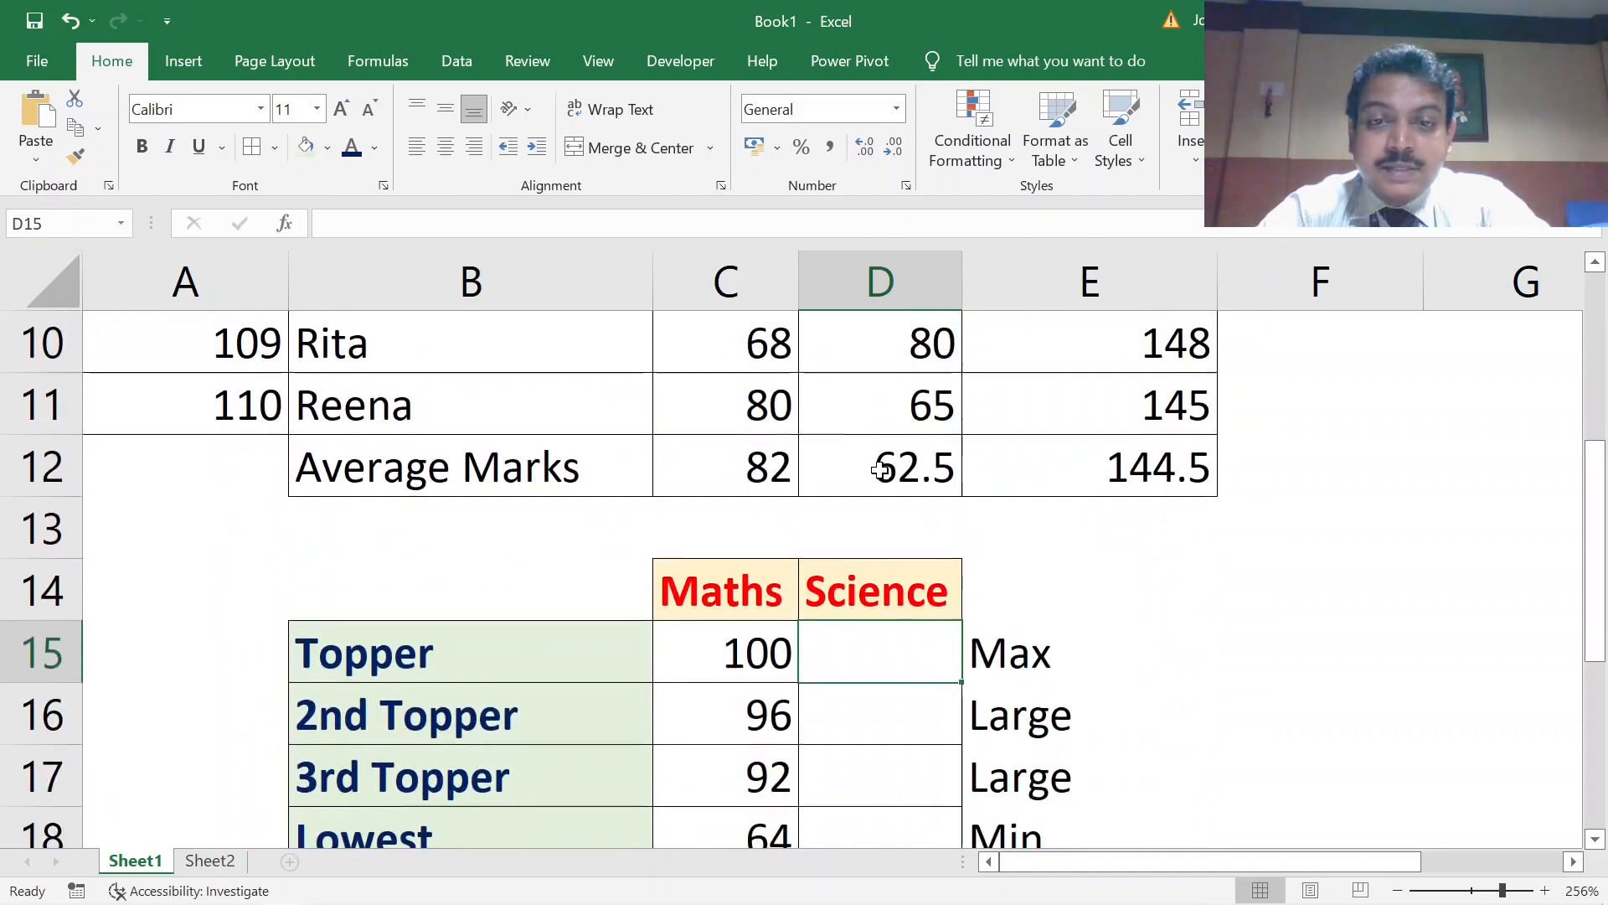
scroll(749, 657, "up", 3)
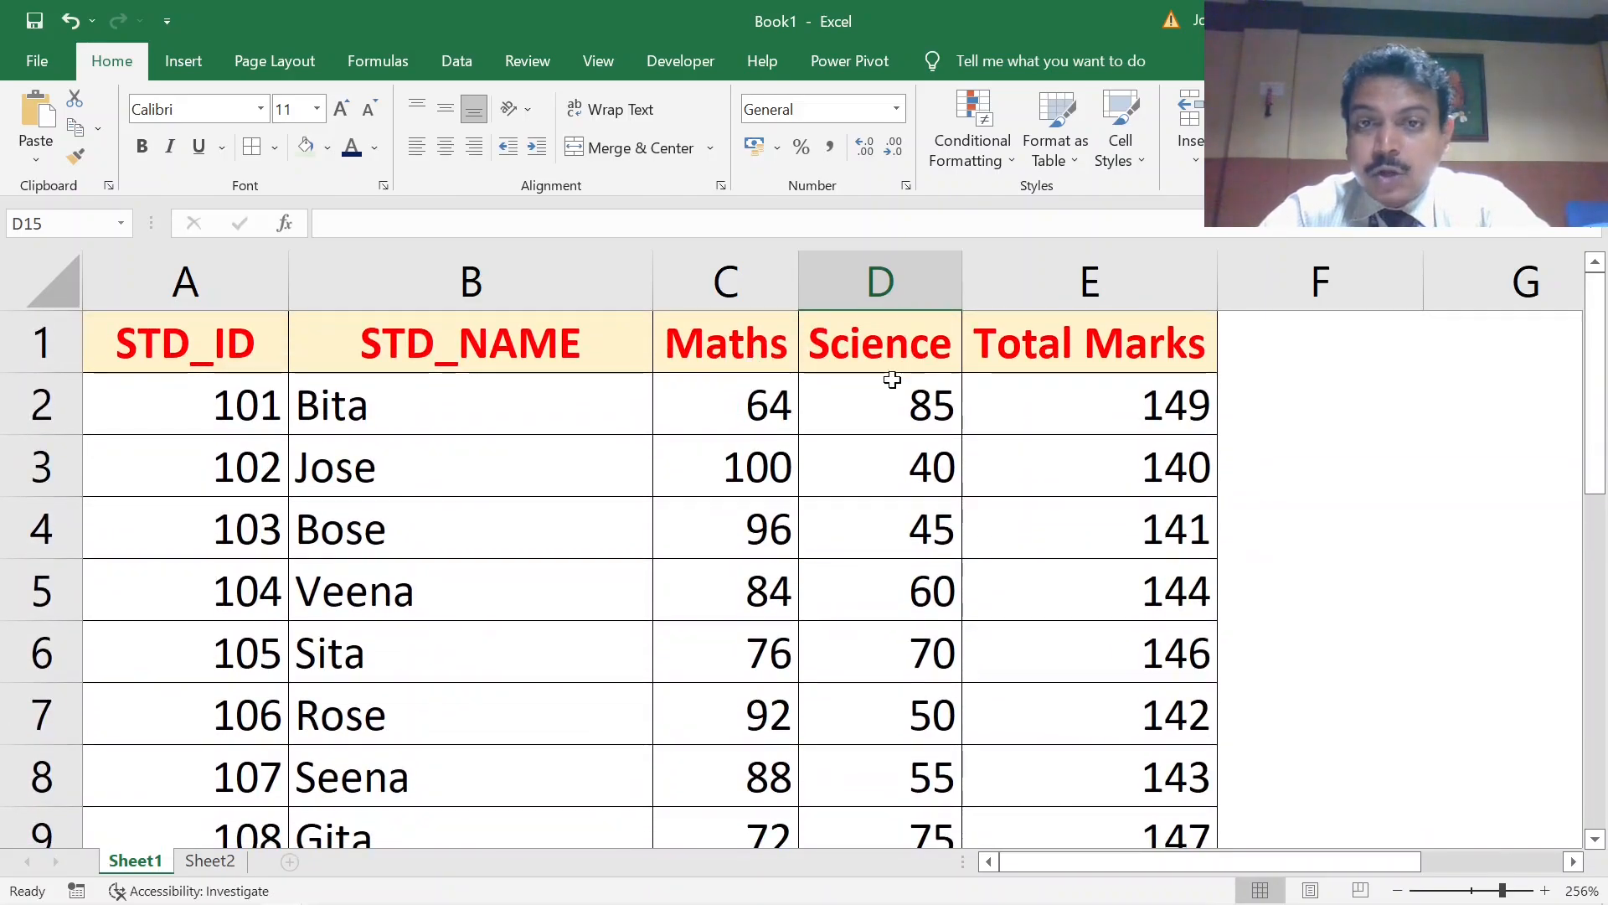
scroll(865, 518, "down", 4)
- Try filling the Maths Topper formula from C15 across into D15, and clear the copied formula from D15
left_click(765, 462)
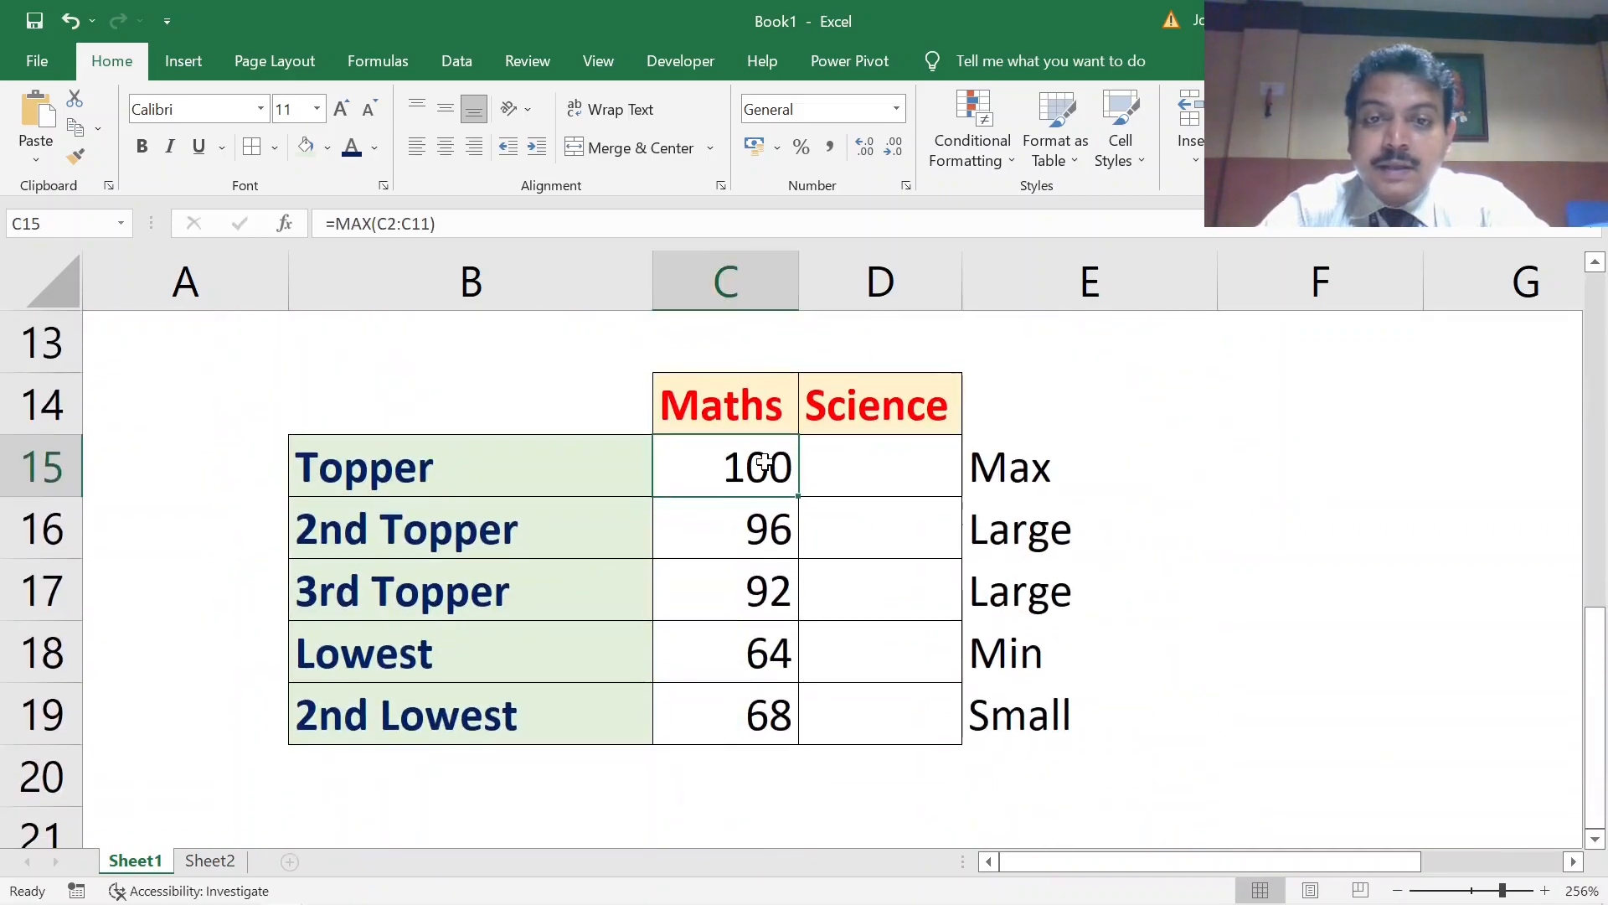
left_click_drag(797, 495, 893, 480)
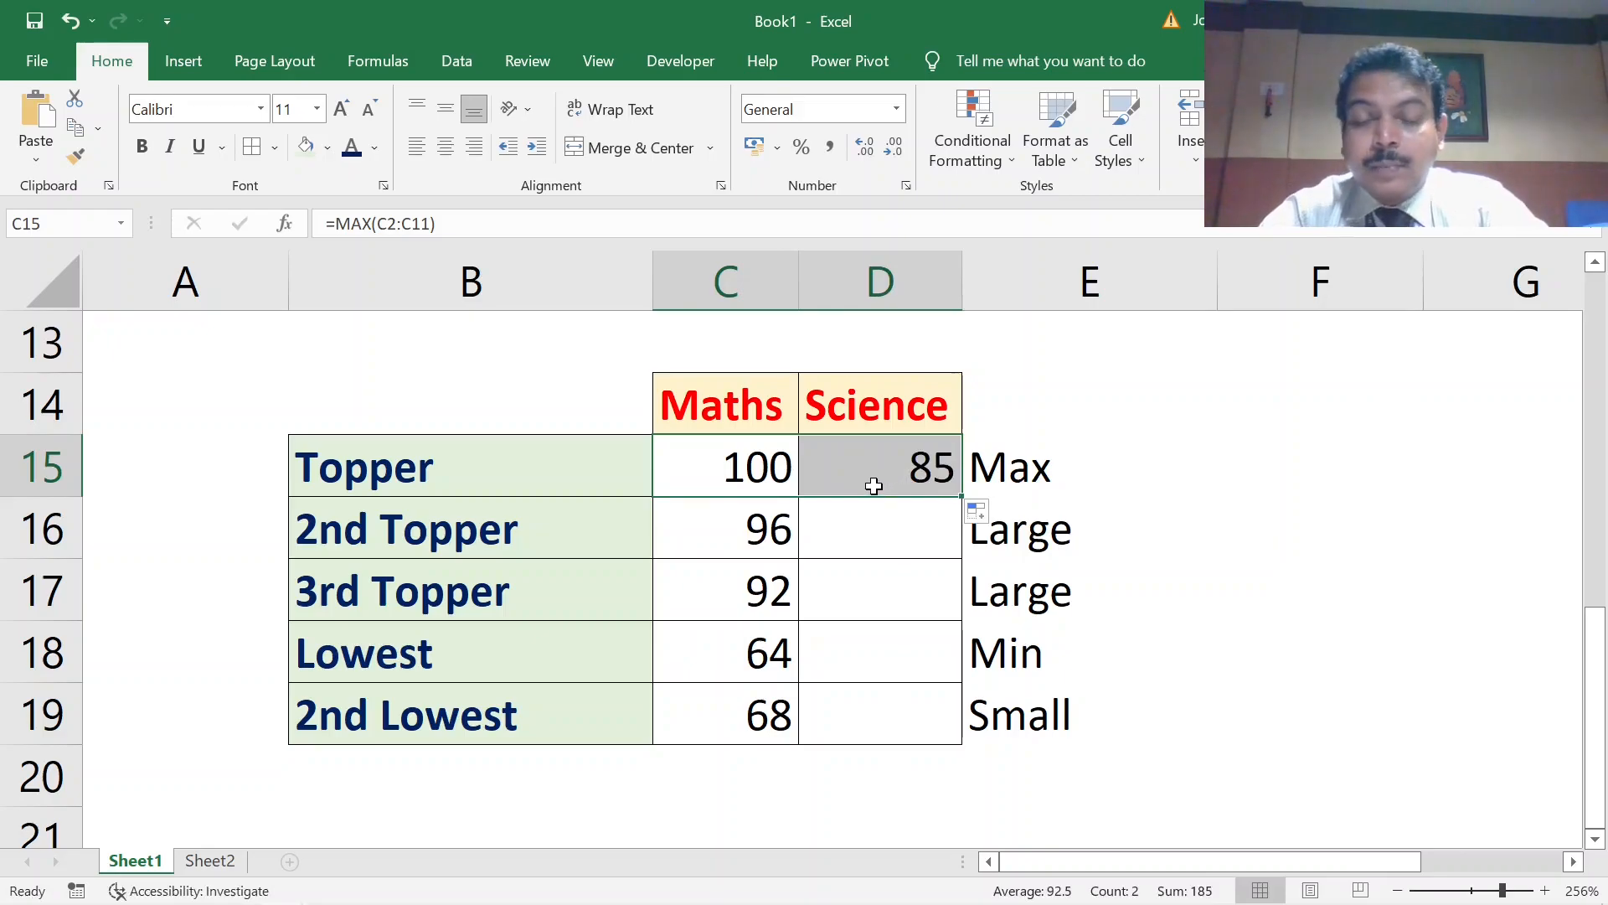
left_click(874, 485)
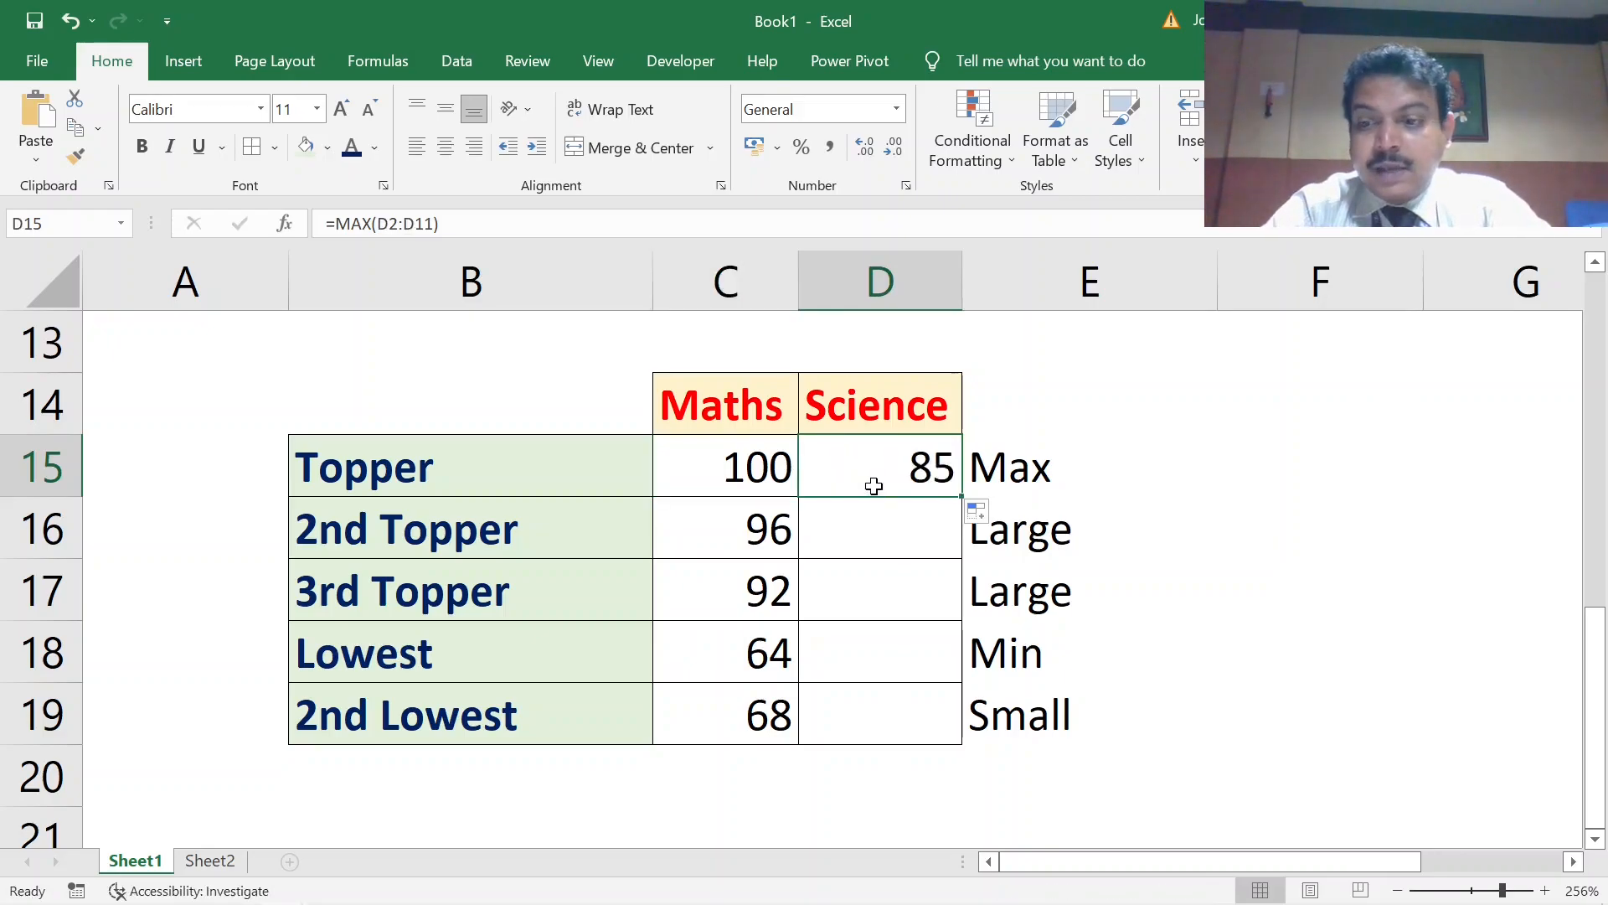
key("Delete")
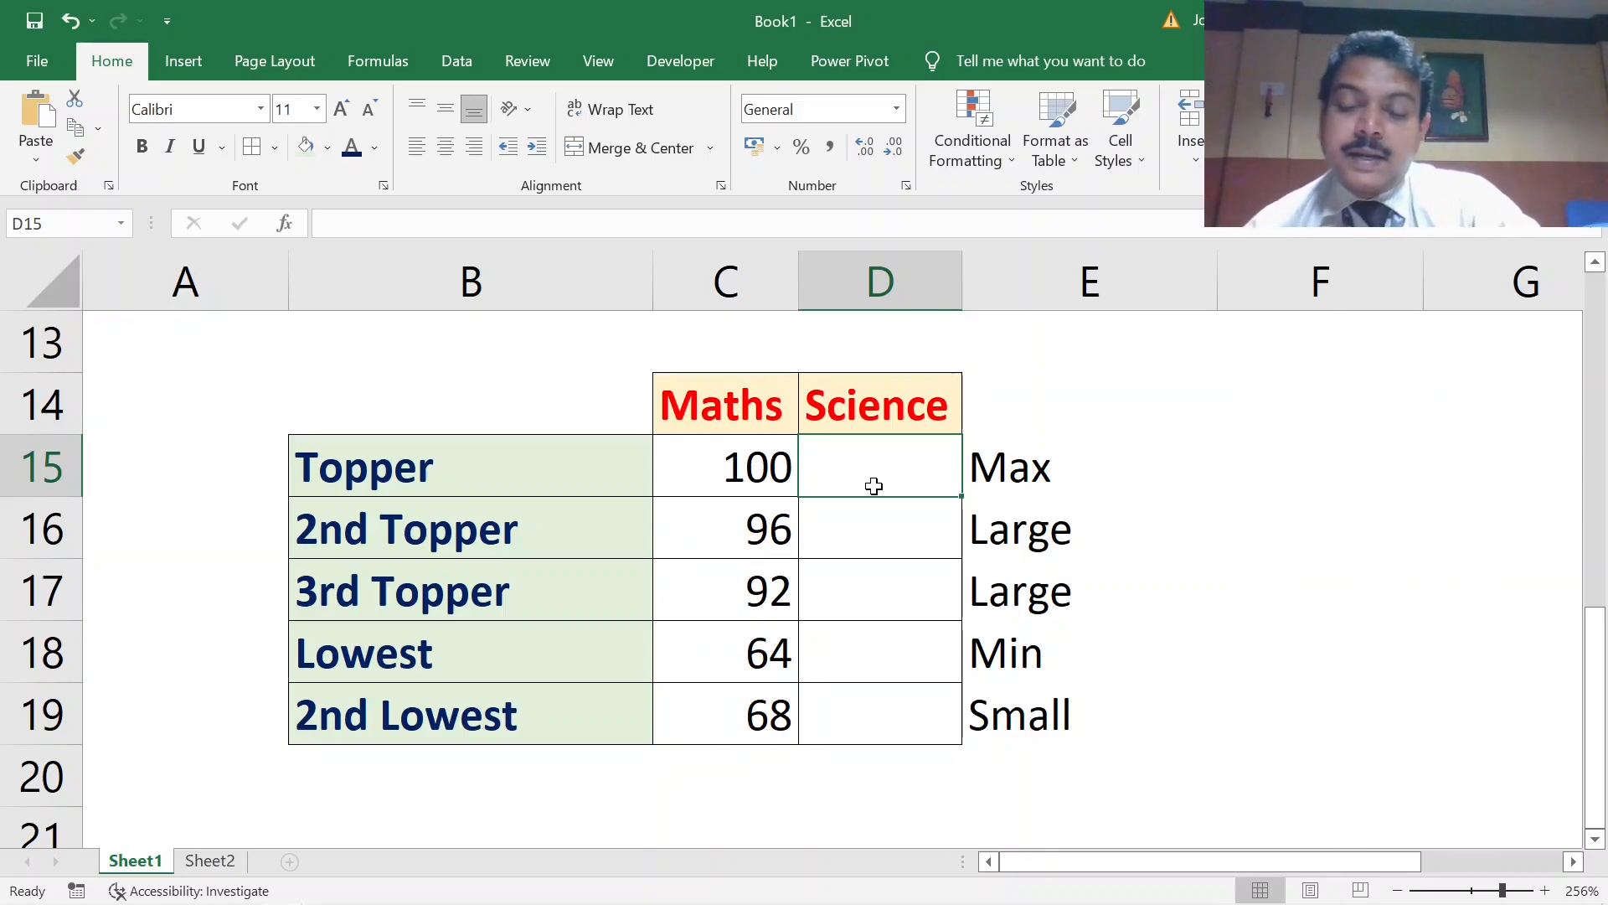
- Enter a max formula in D15 over the students' Science marks, starting from D2, for the Topper row
type("=ma")
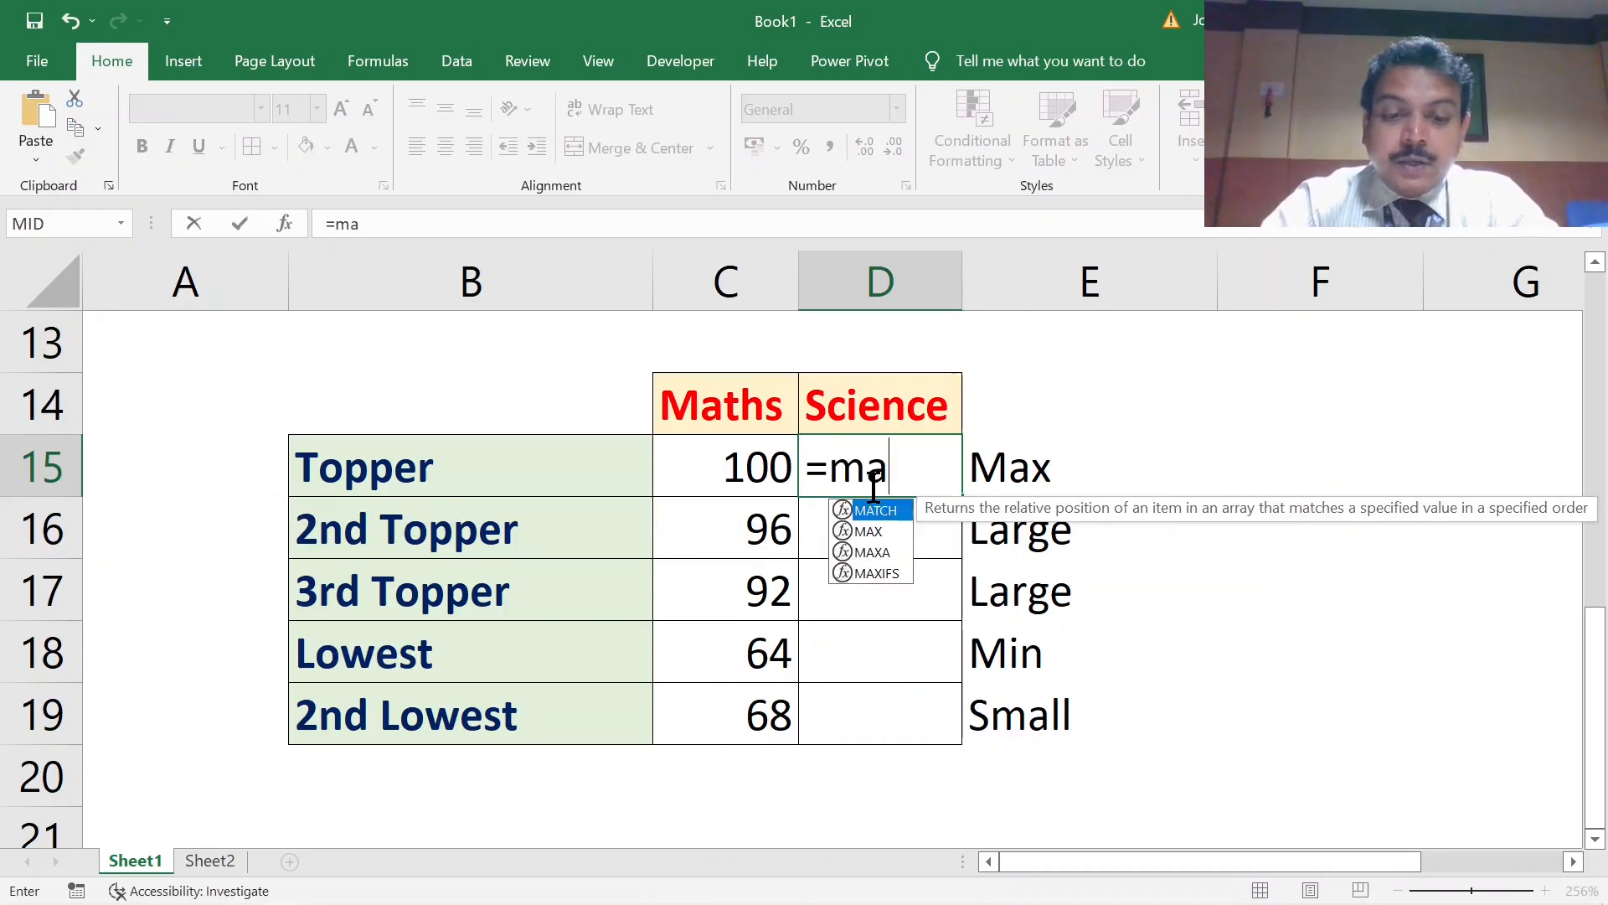
type("x(")
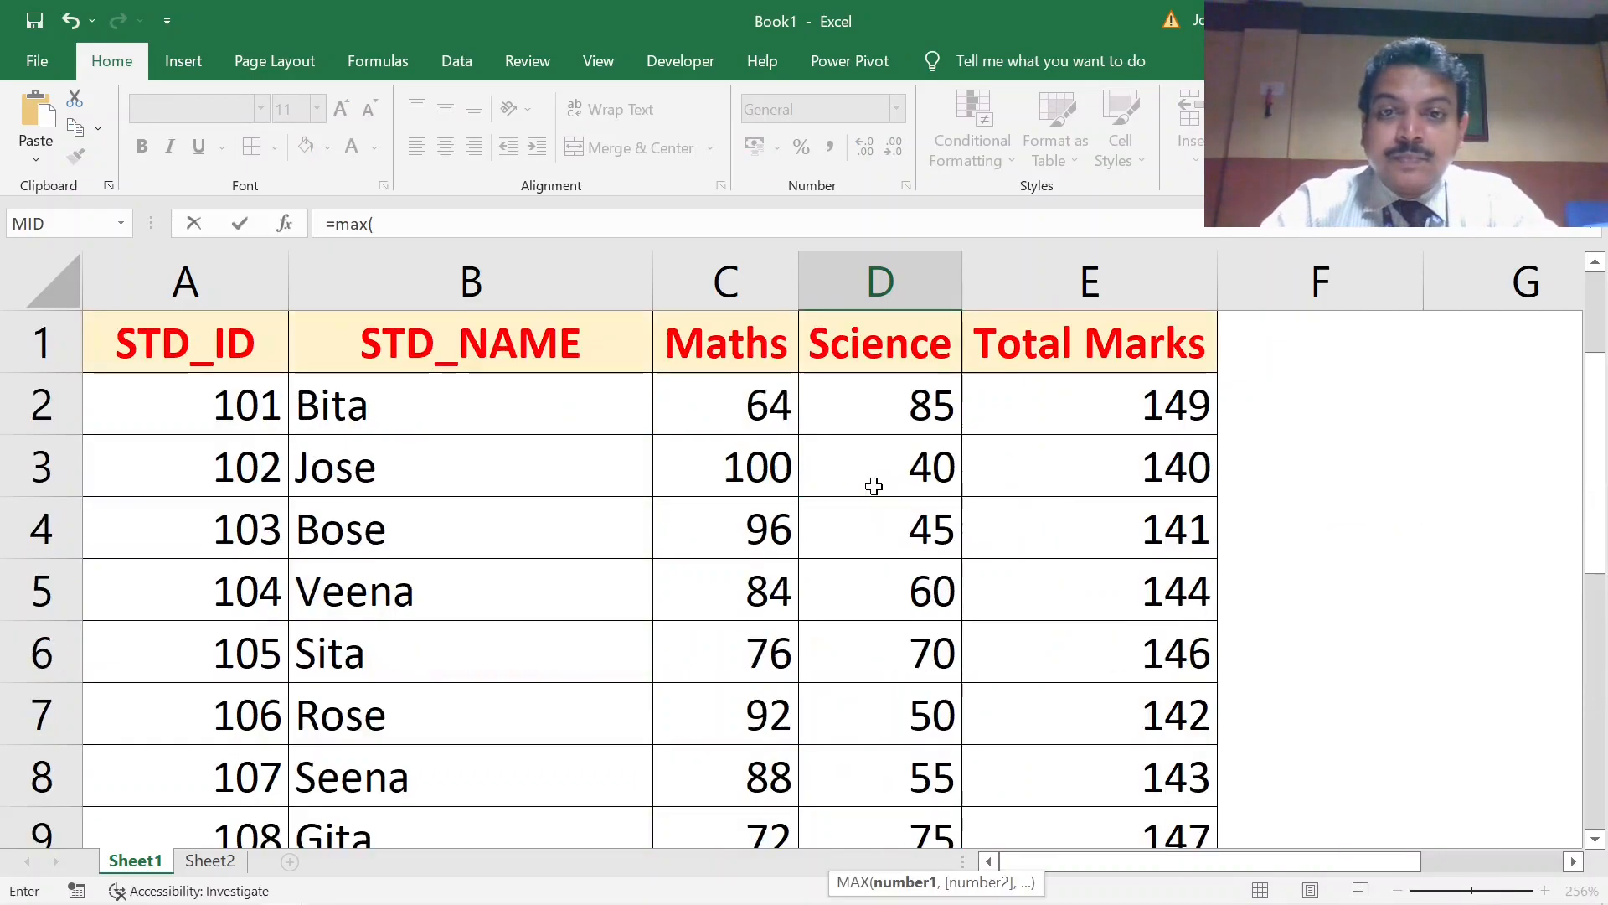
scroll(872, 477, "up", 4)
mouse_move(882, 408)
left_mouse_down()
mouse_move(879, 502)
mouse_move(882, 408)
left_mouse_up()
type(")")
key("Return")
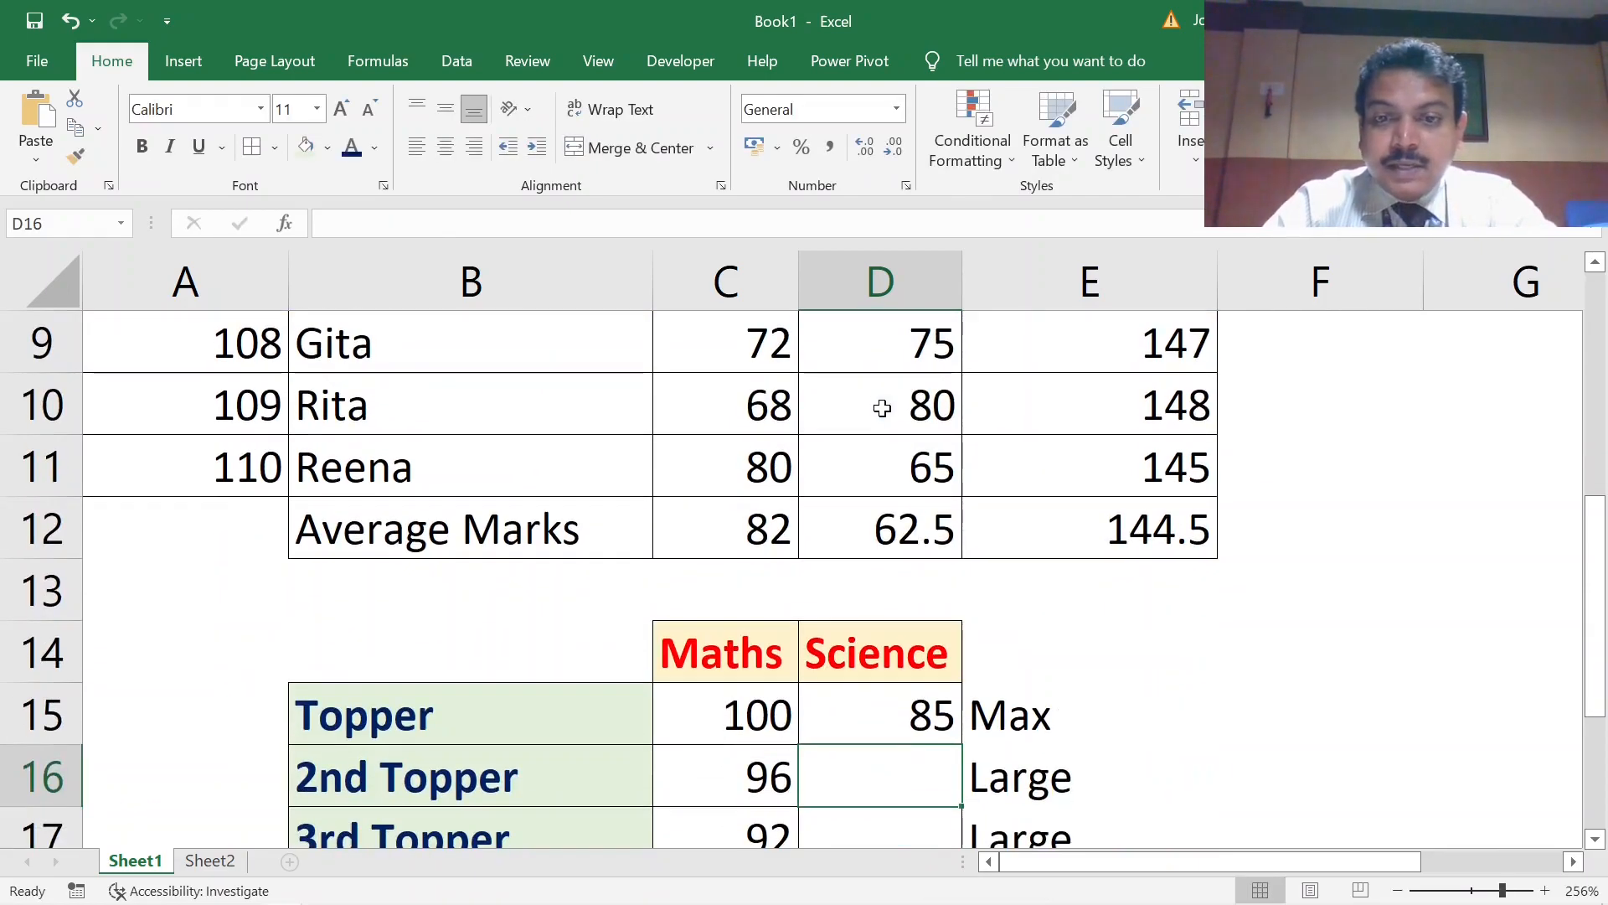
- Enter a large formula in D16 with range D2:D11 and k of 2 for the 2nd Topper's Science mark
type("=")
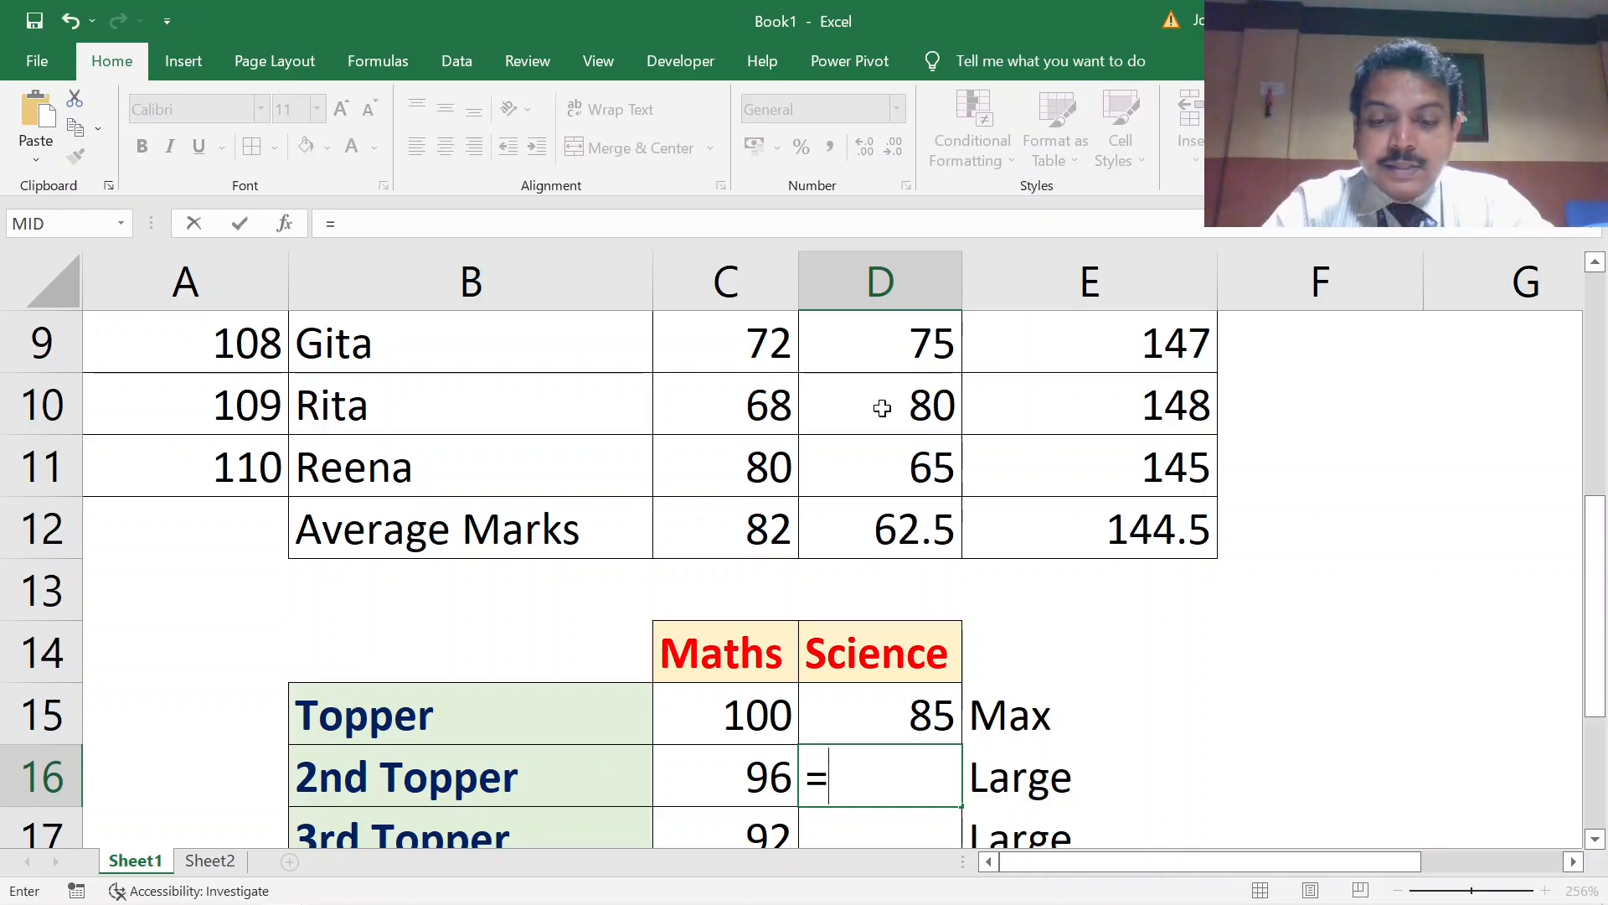
type("large(")
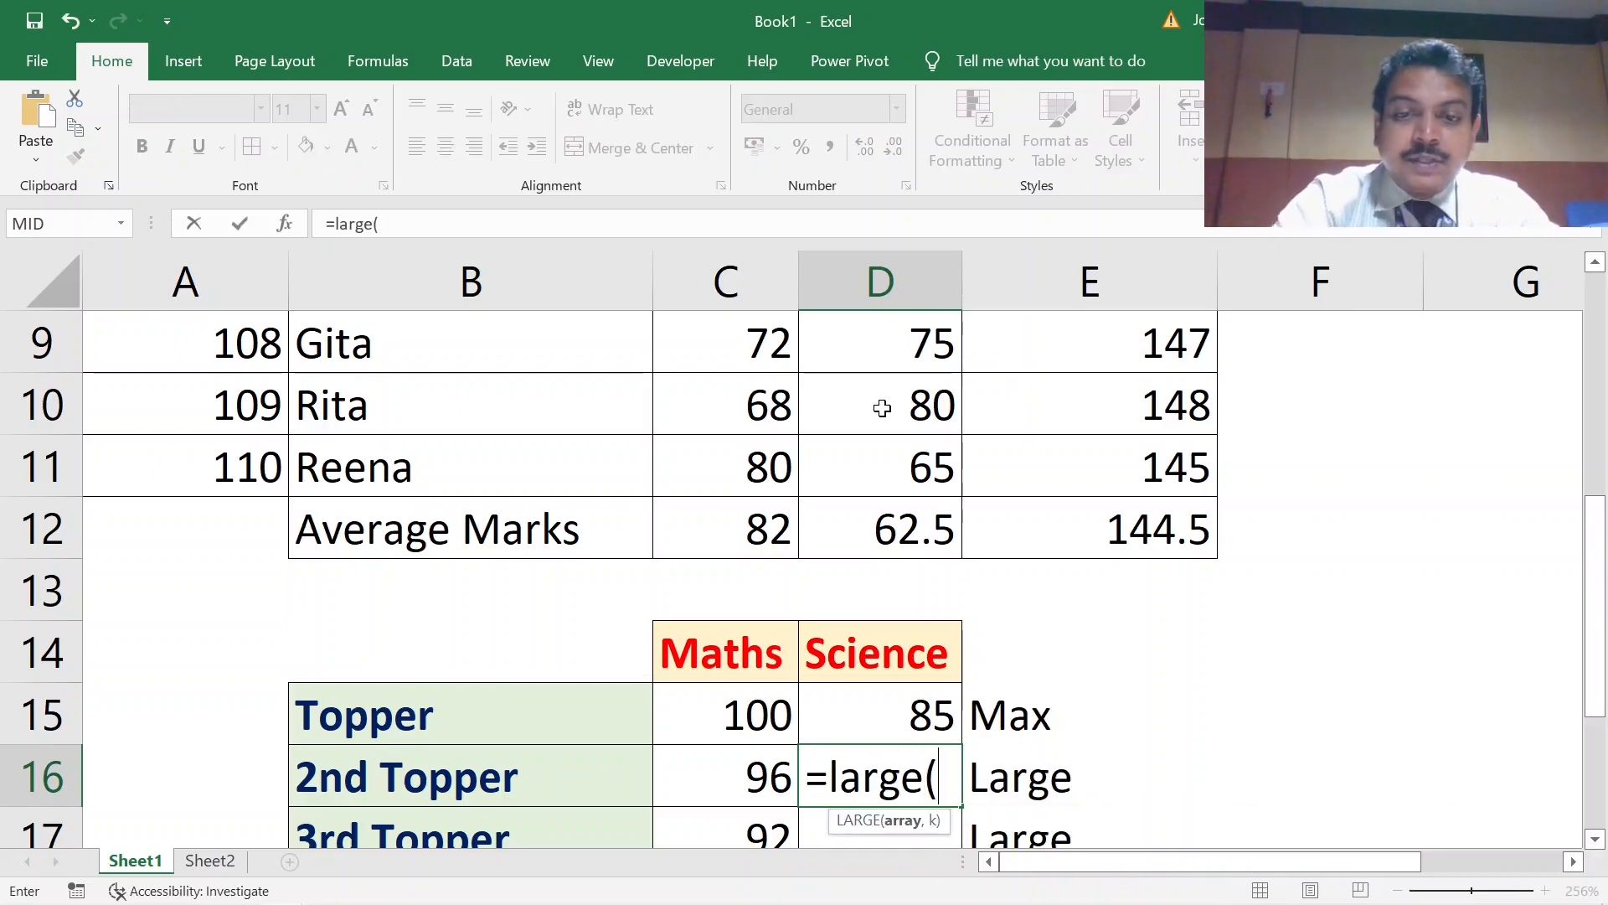
scroll(1015, 395, "up", 3)
left_click(921, 435)
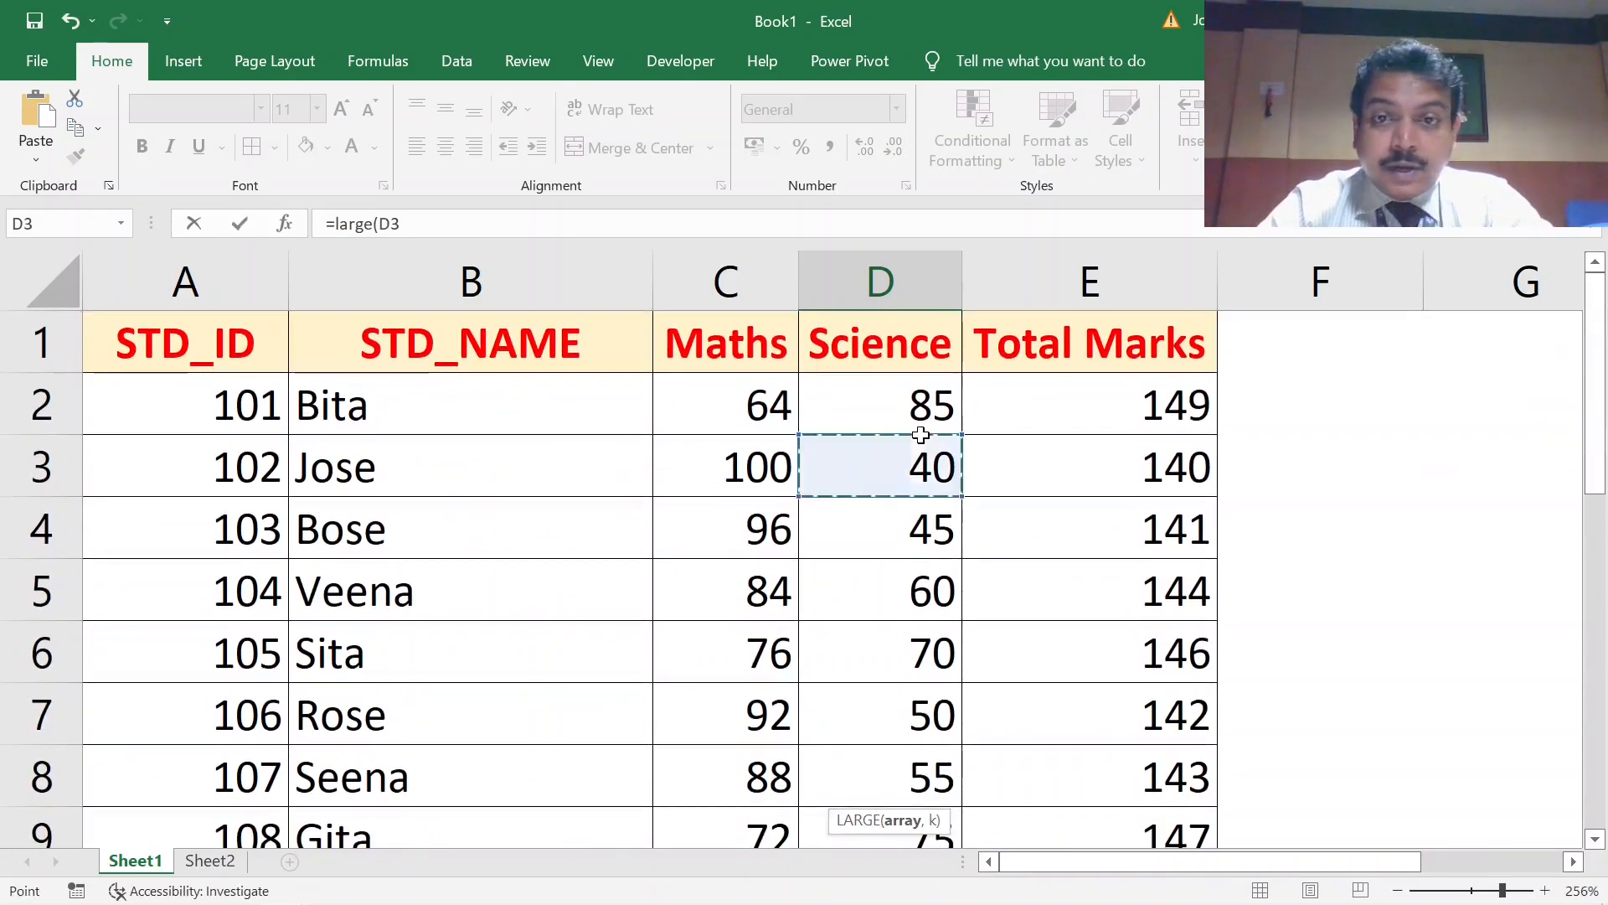
left_click(911, 408)
key("ctrl+shift+Down")
key("shift+Up")
type(",")
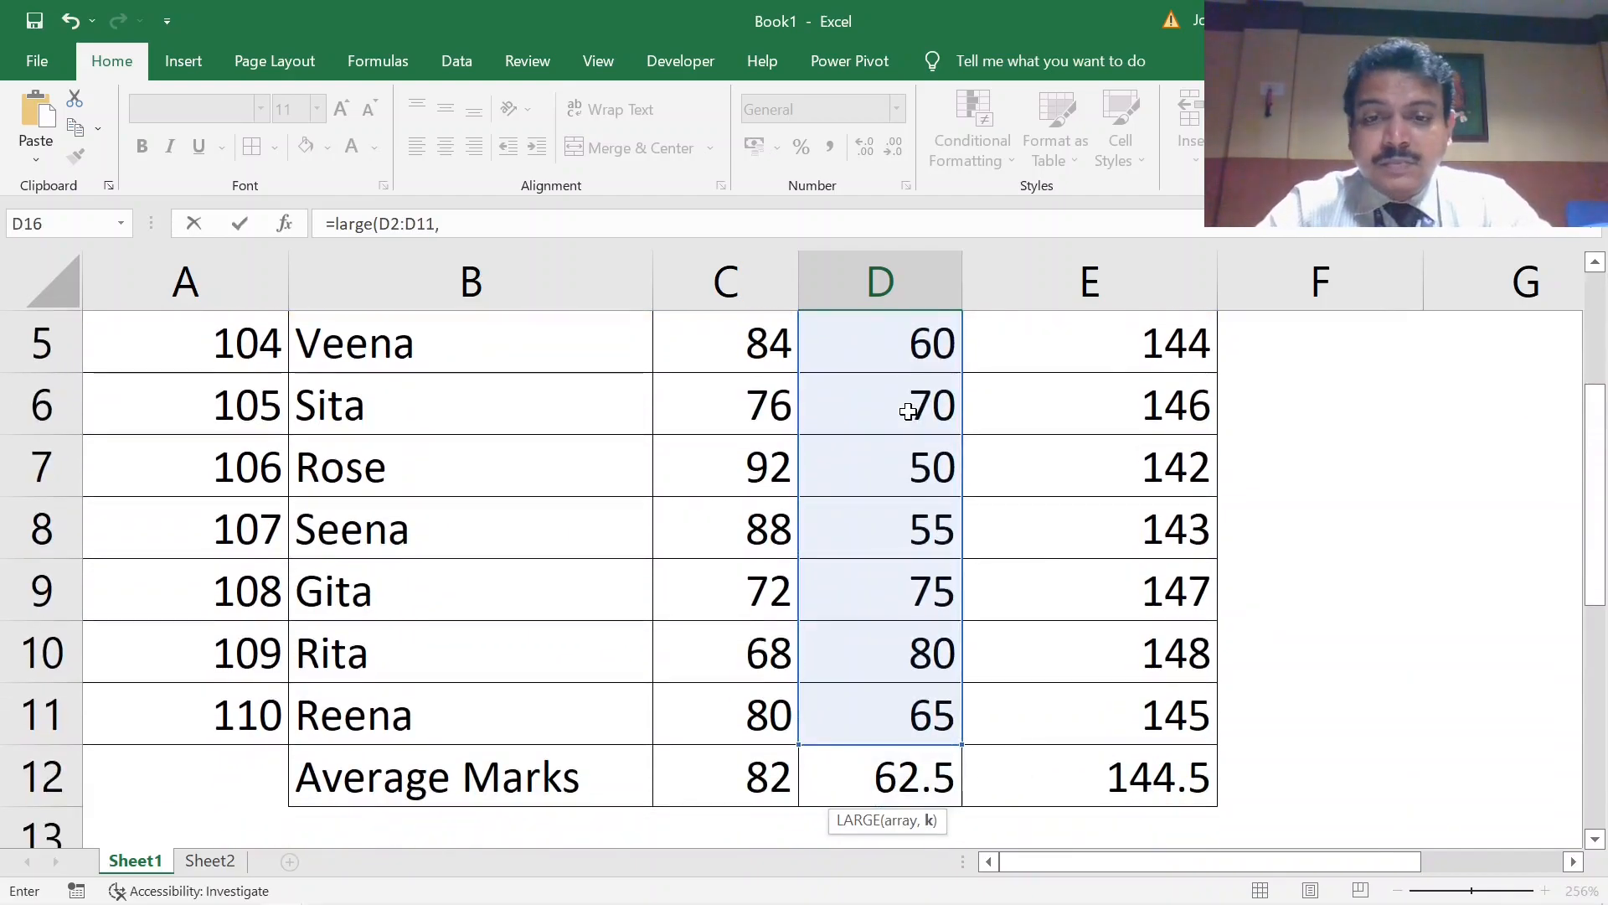
scroll(909, 410, "down", 2)
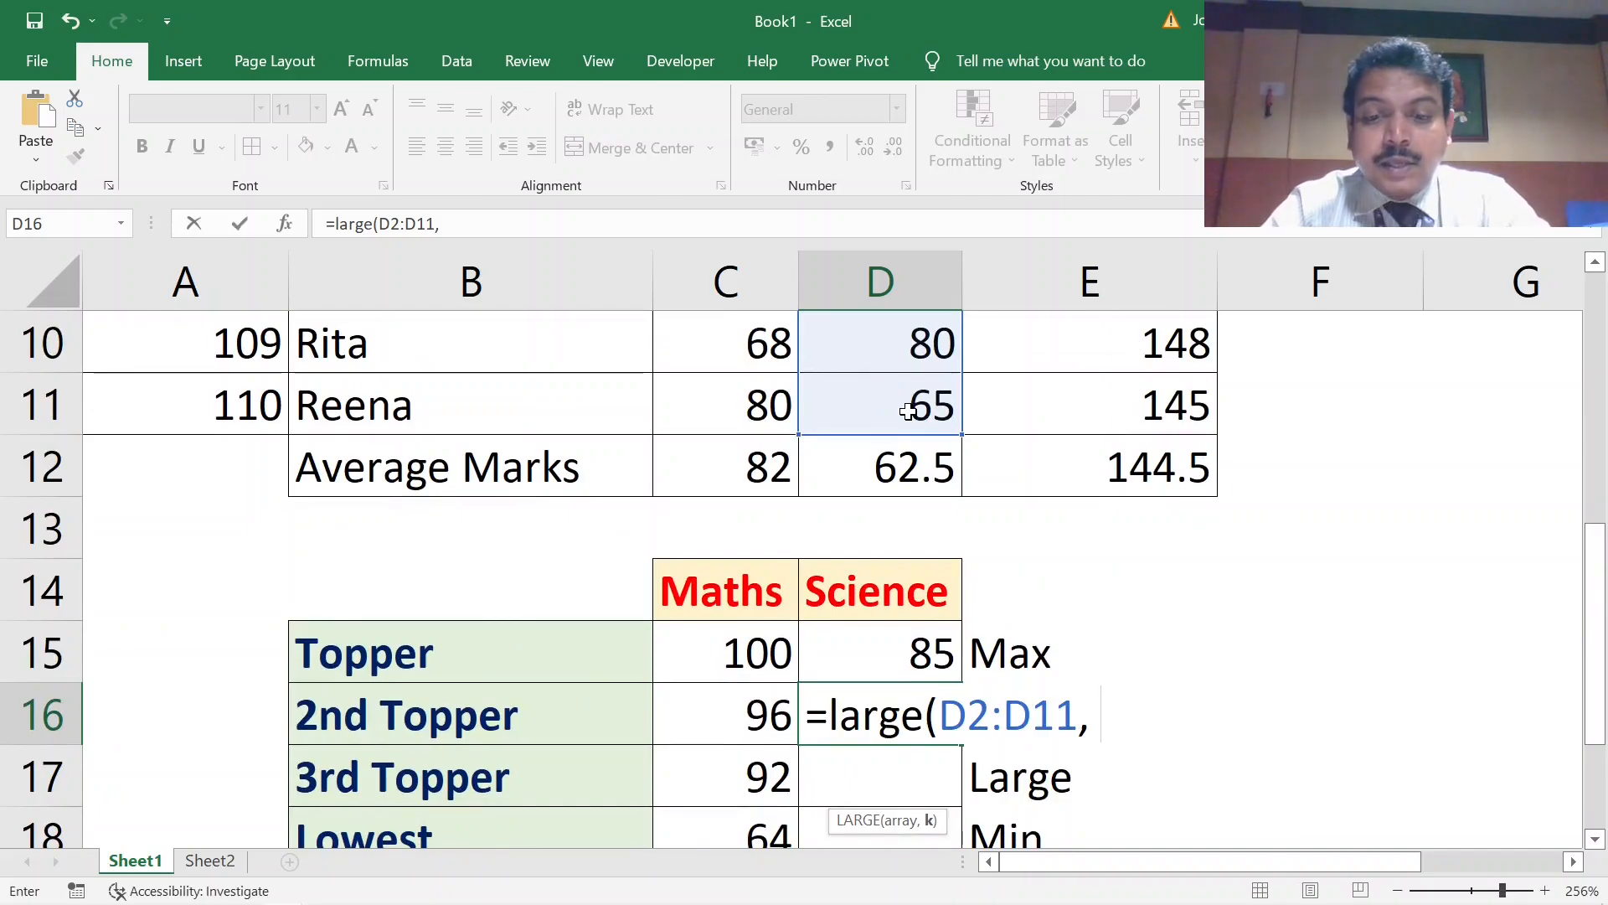
type("2)")
key("Return")
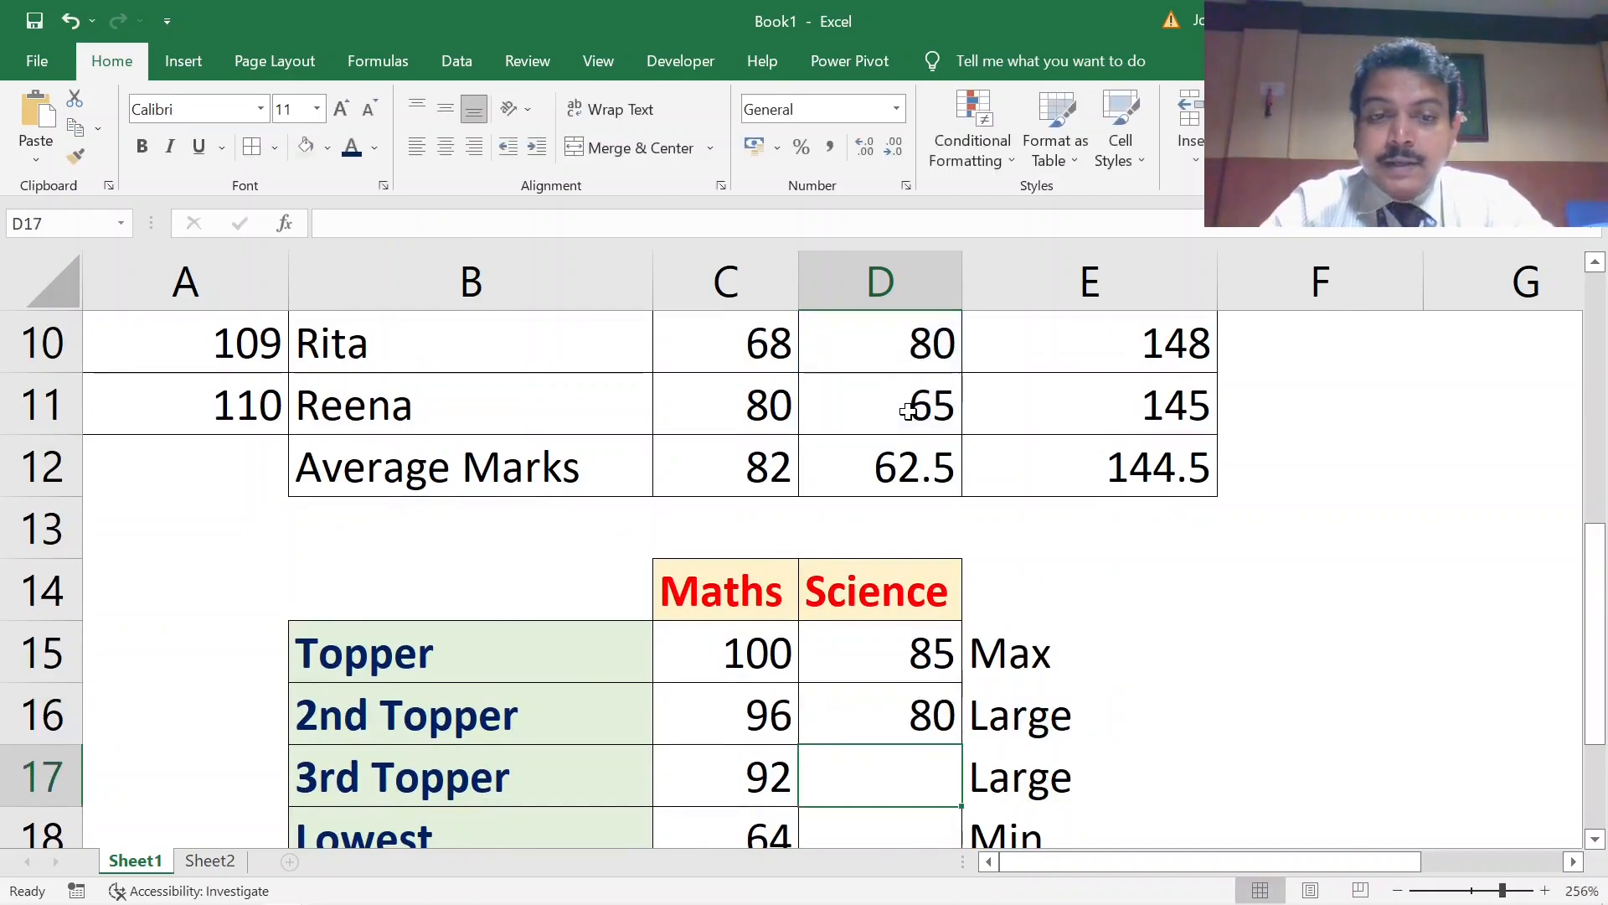
- Enter a large formula in D17 with range D2:D11 and k of 3 for the 3rd Topper's Science mark
type("=large")
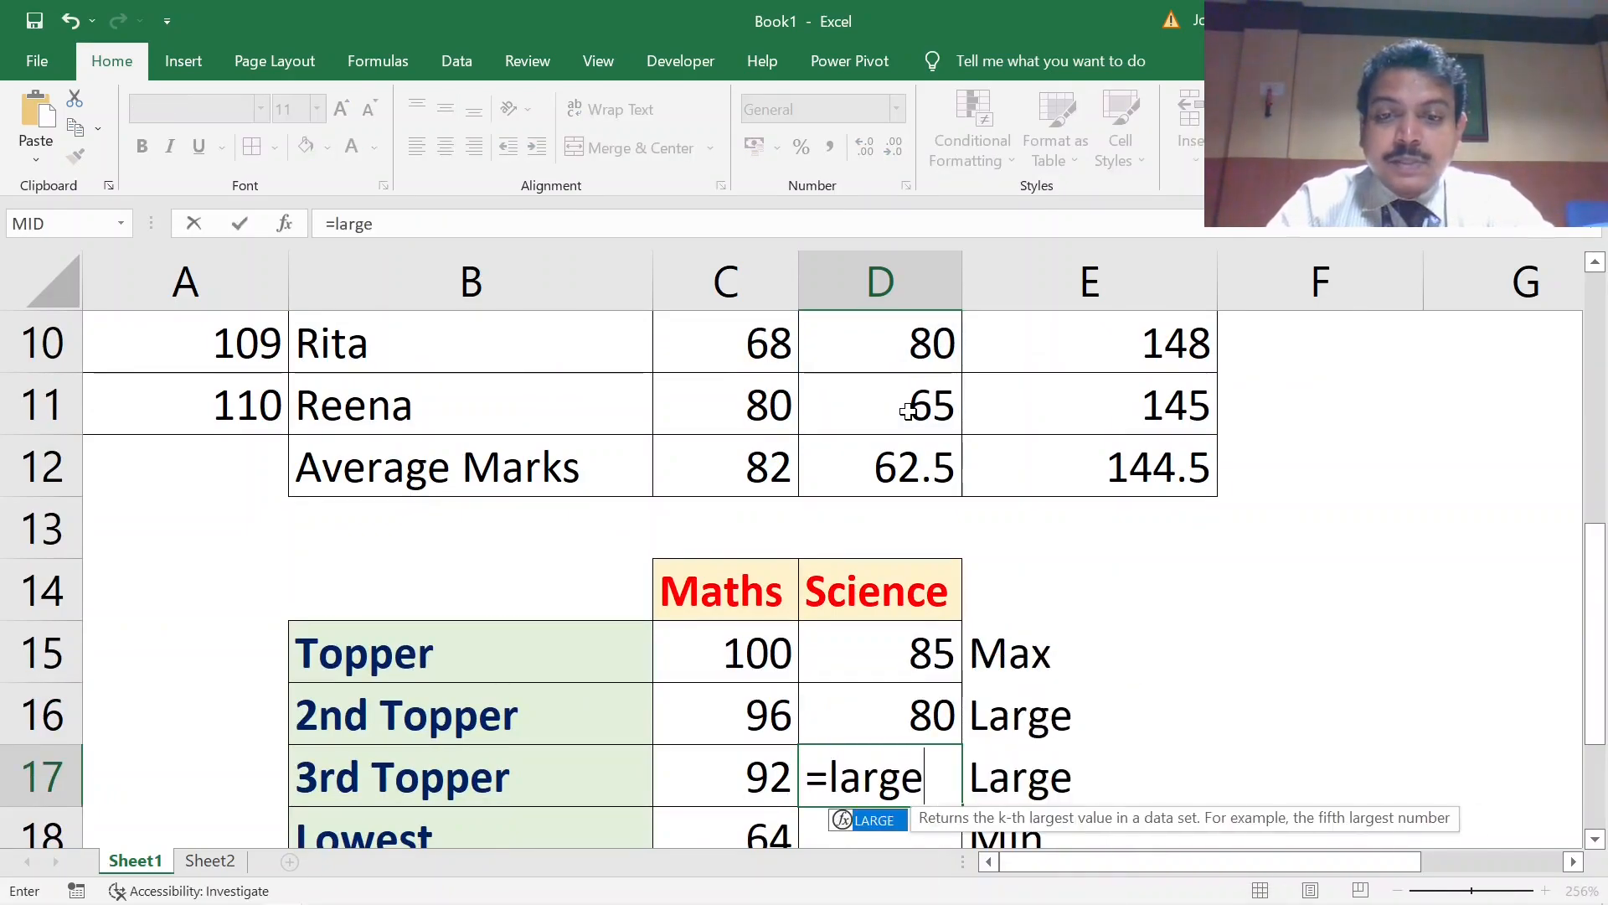
type("(")
scroll(905, 412, "up", 3)
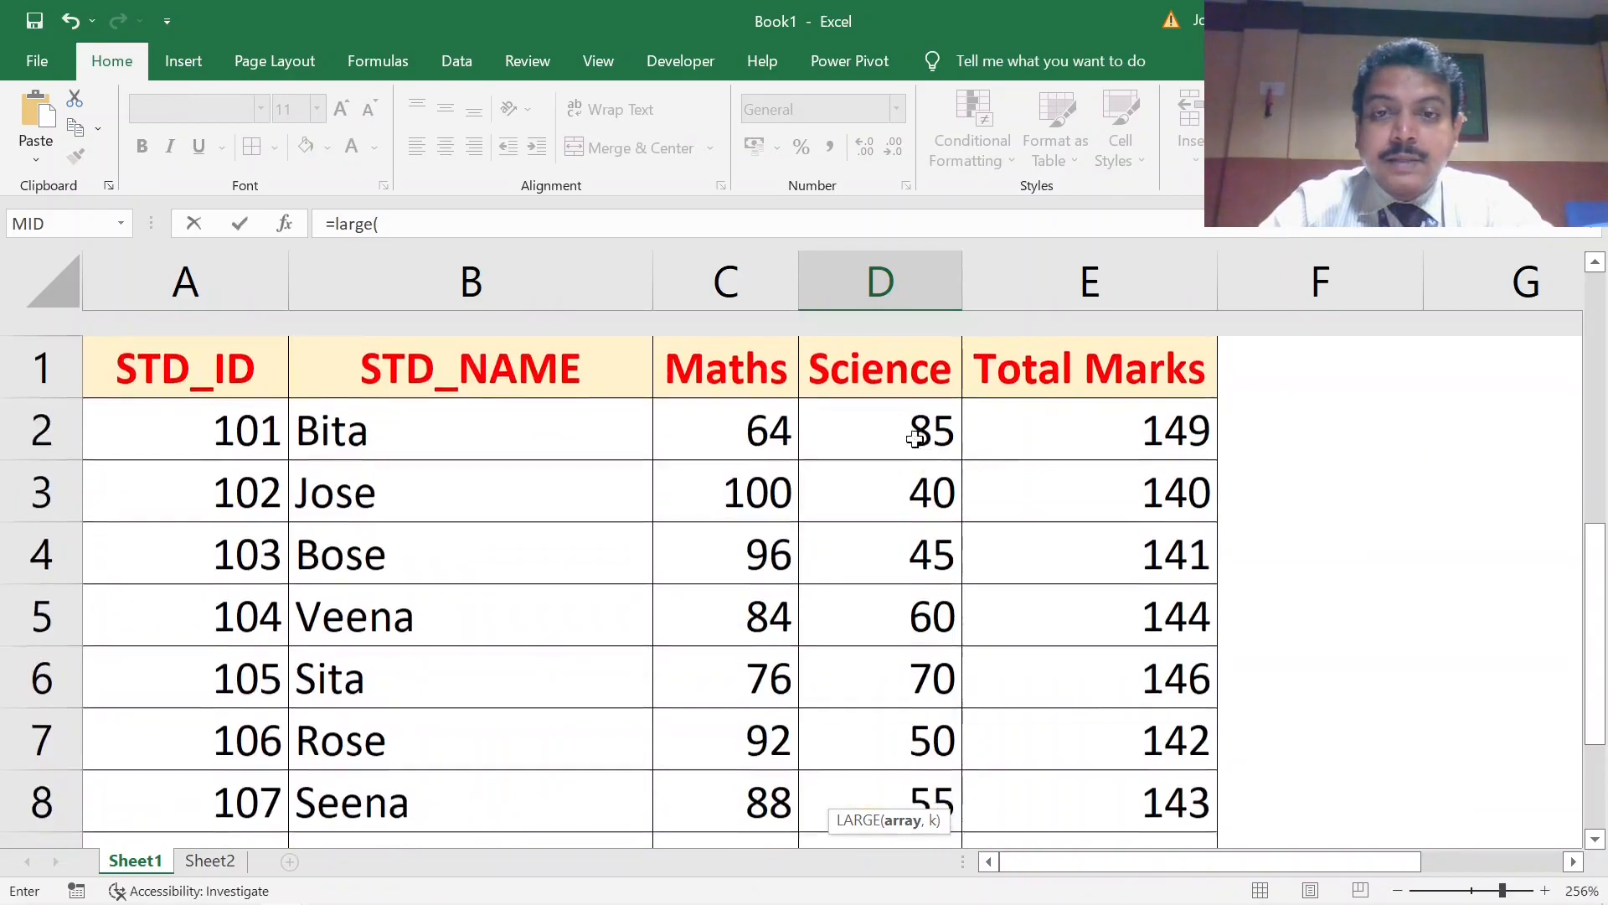
left_click(895, 417)
key("ctrl+shift+Down")
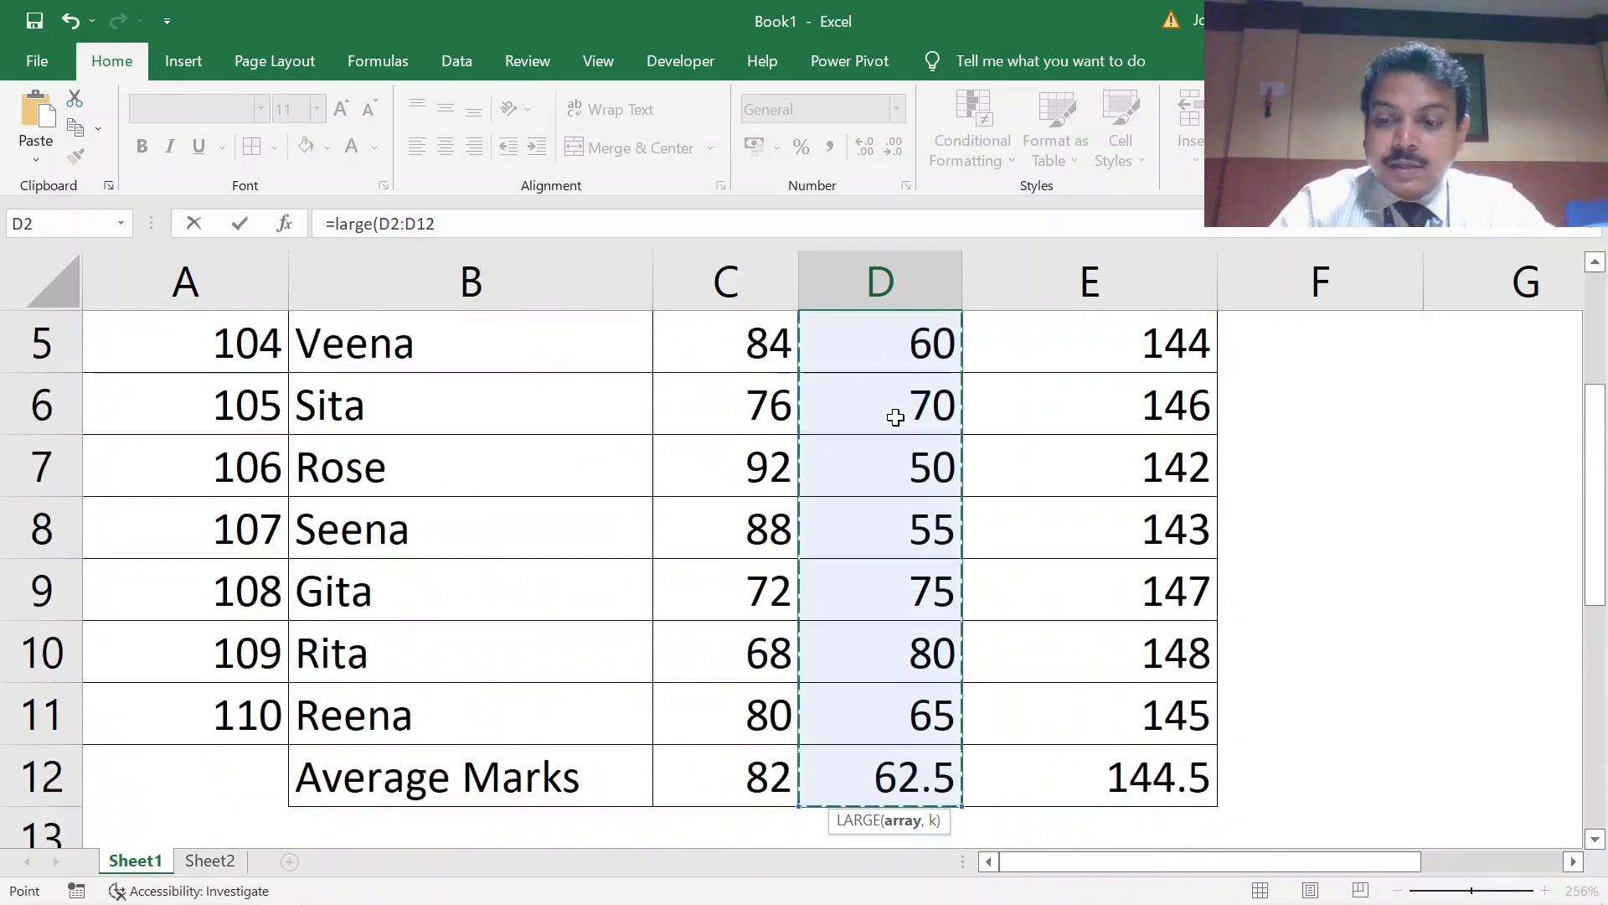
key("shift+Up")
type(",")
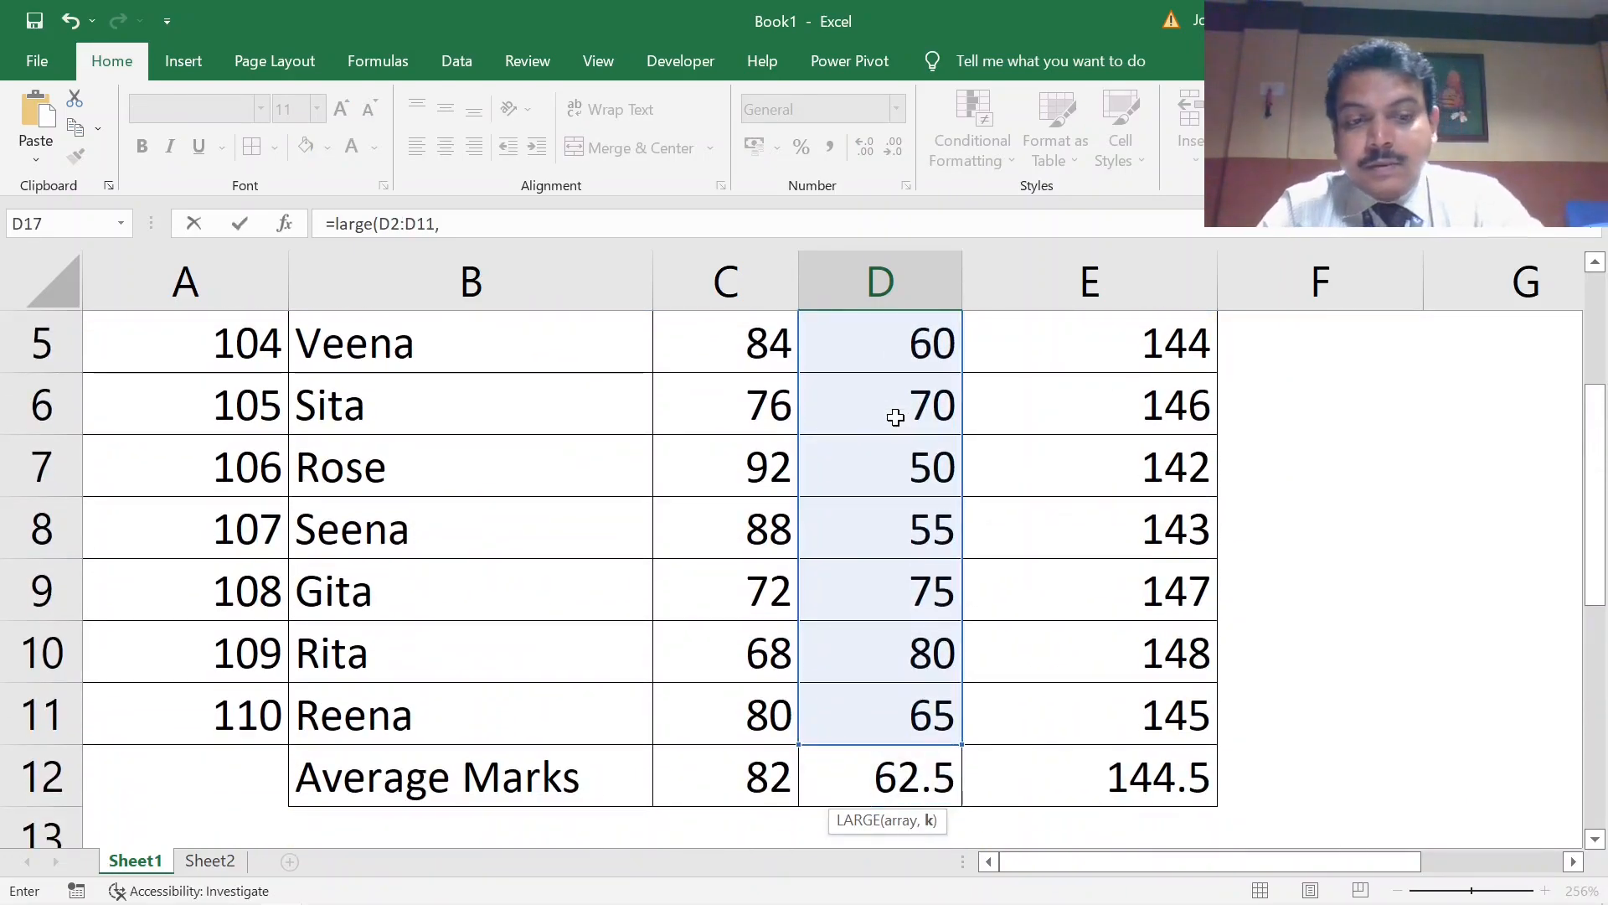
type(" 3")
scroll(892, 413, "down", 2)
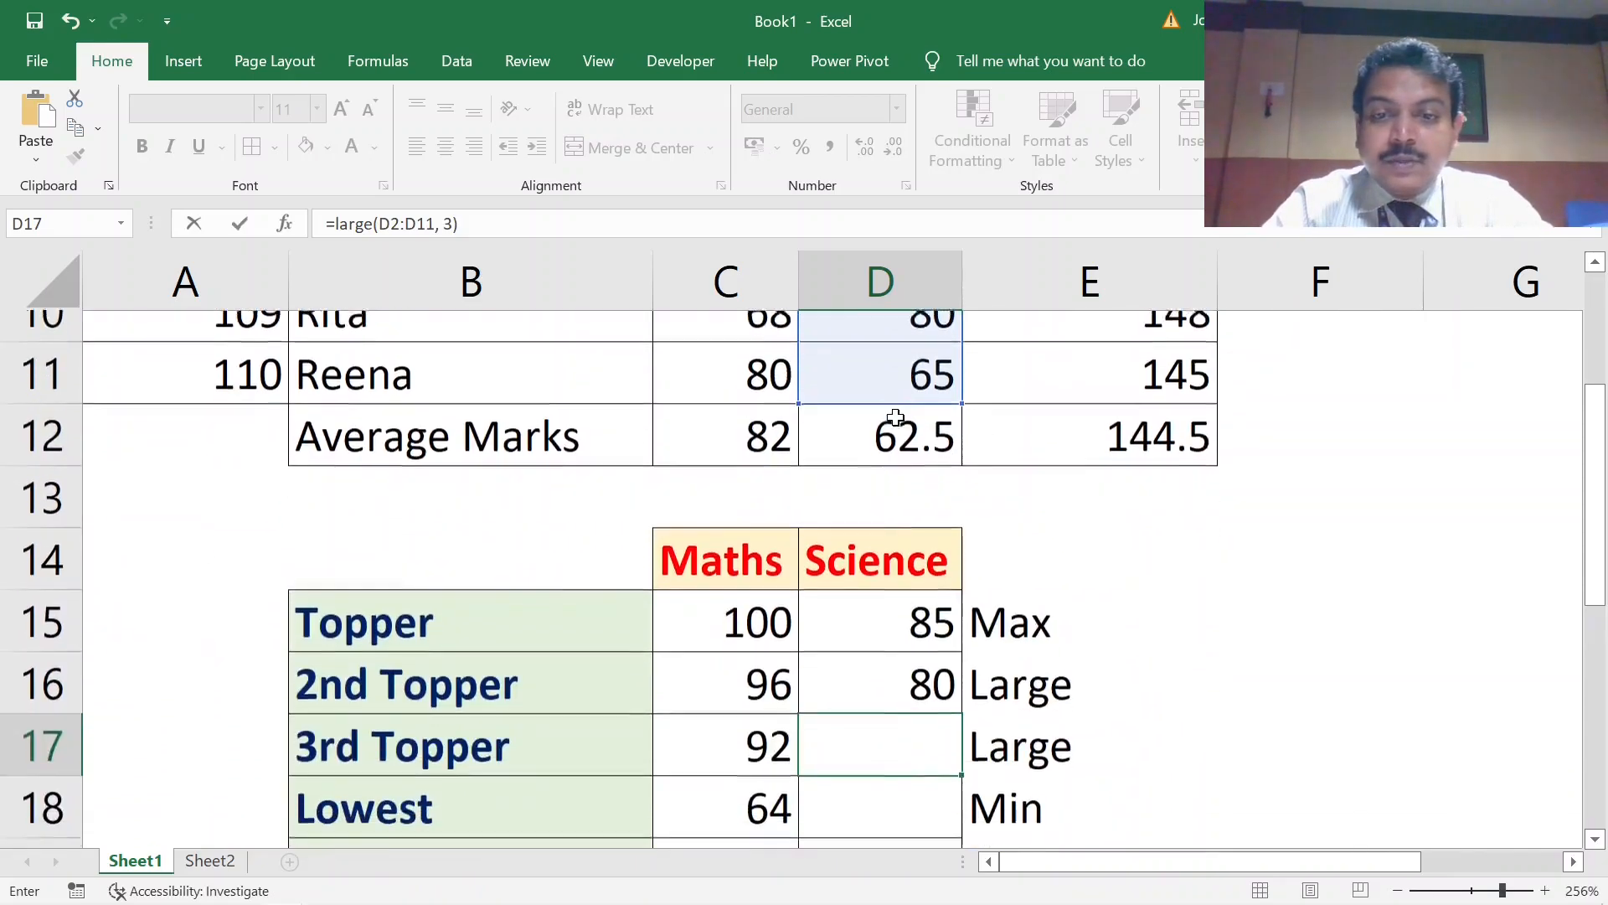
type(")")
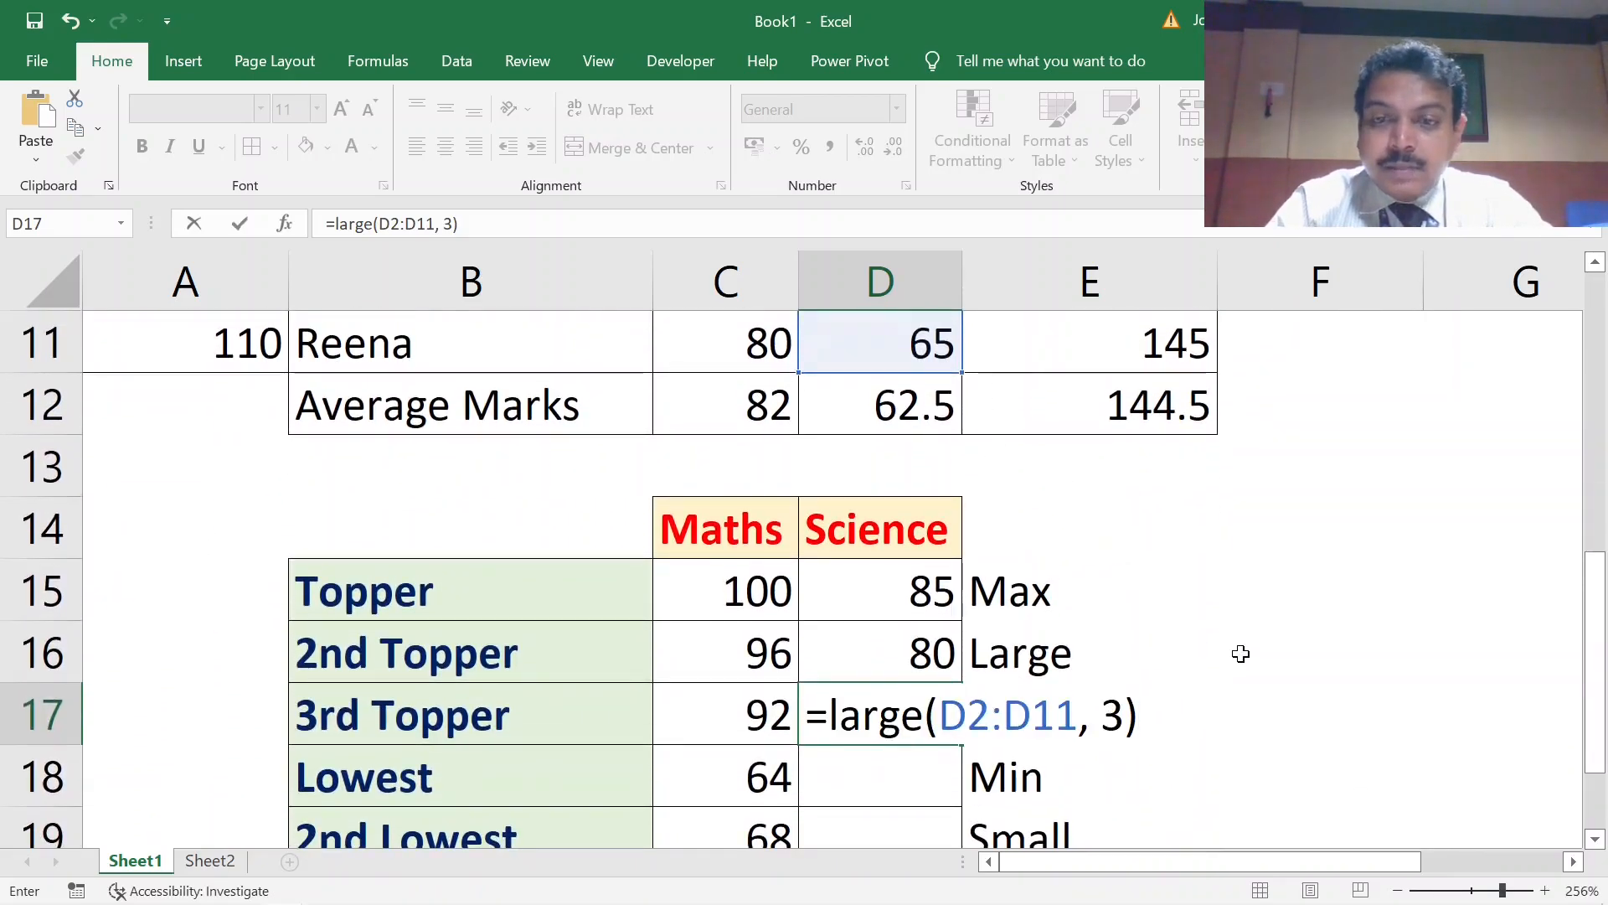
key("Return")
- Enter a min formula in D18 over the students' Science marks D2:D11 for the Lowest row
type("=")
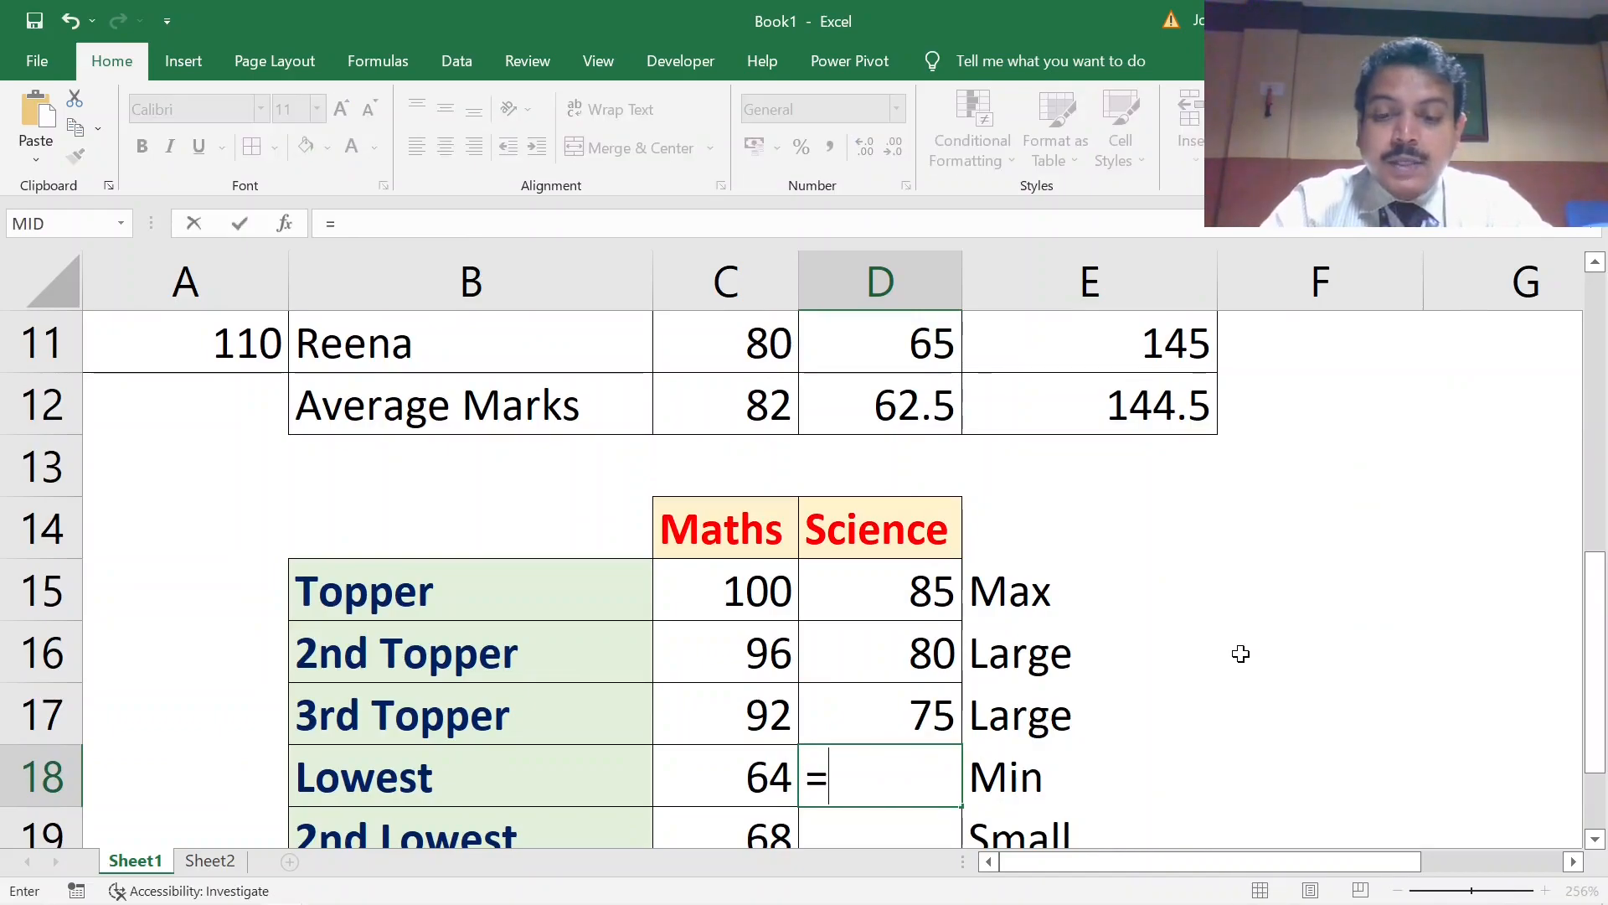
type("min(")
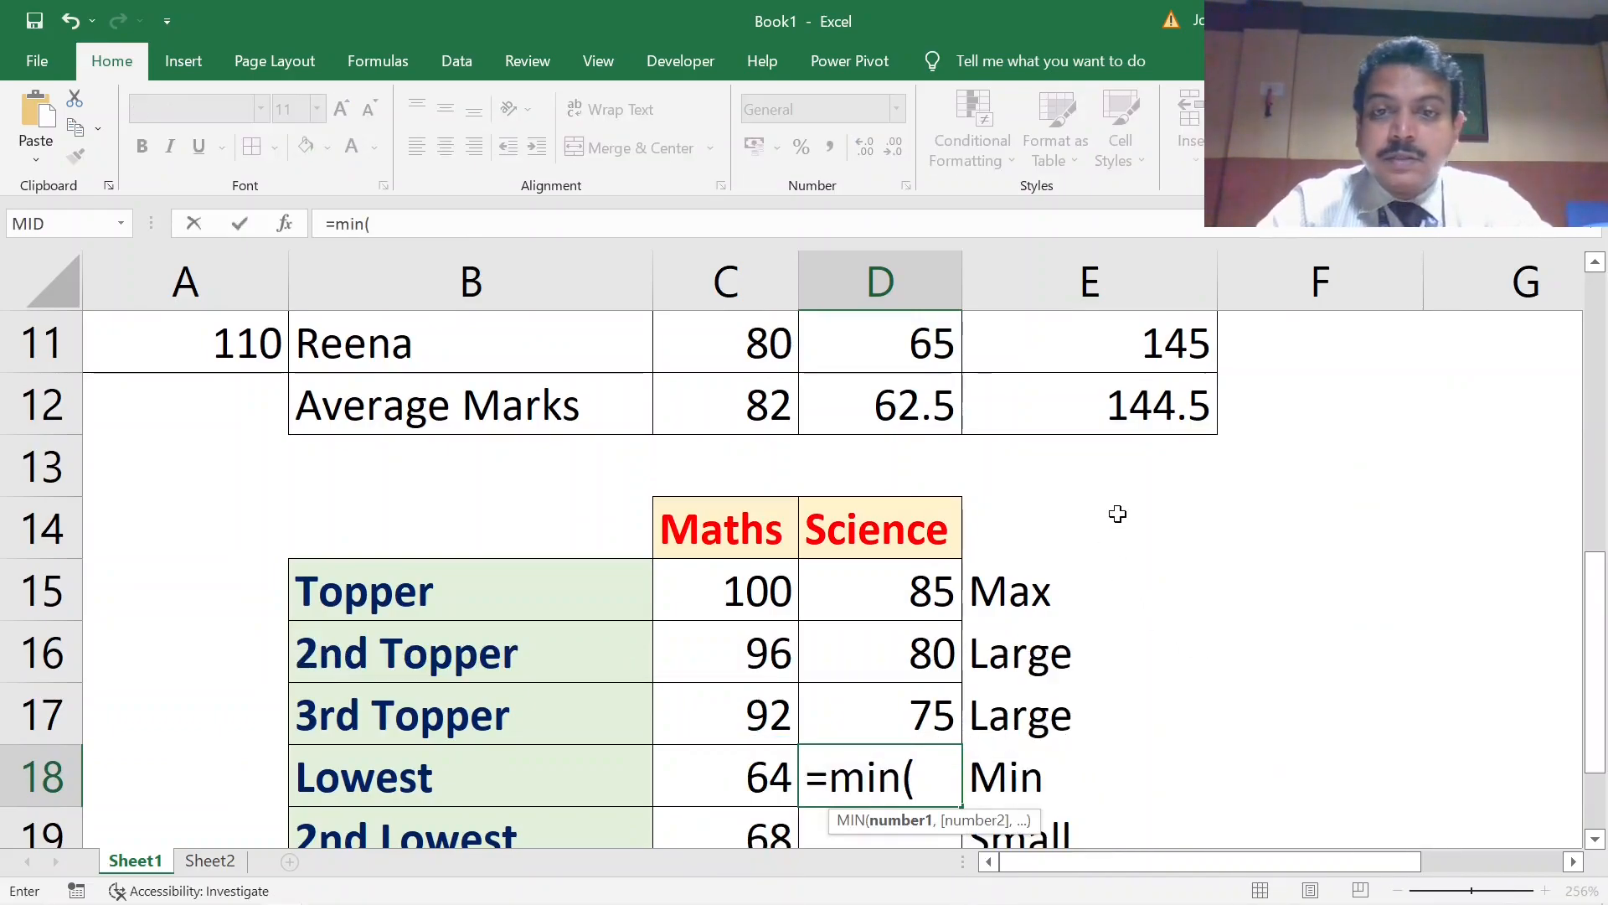
scroll(947, 544, "up", 4)
left_click(886, 403)
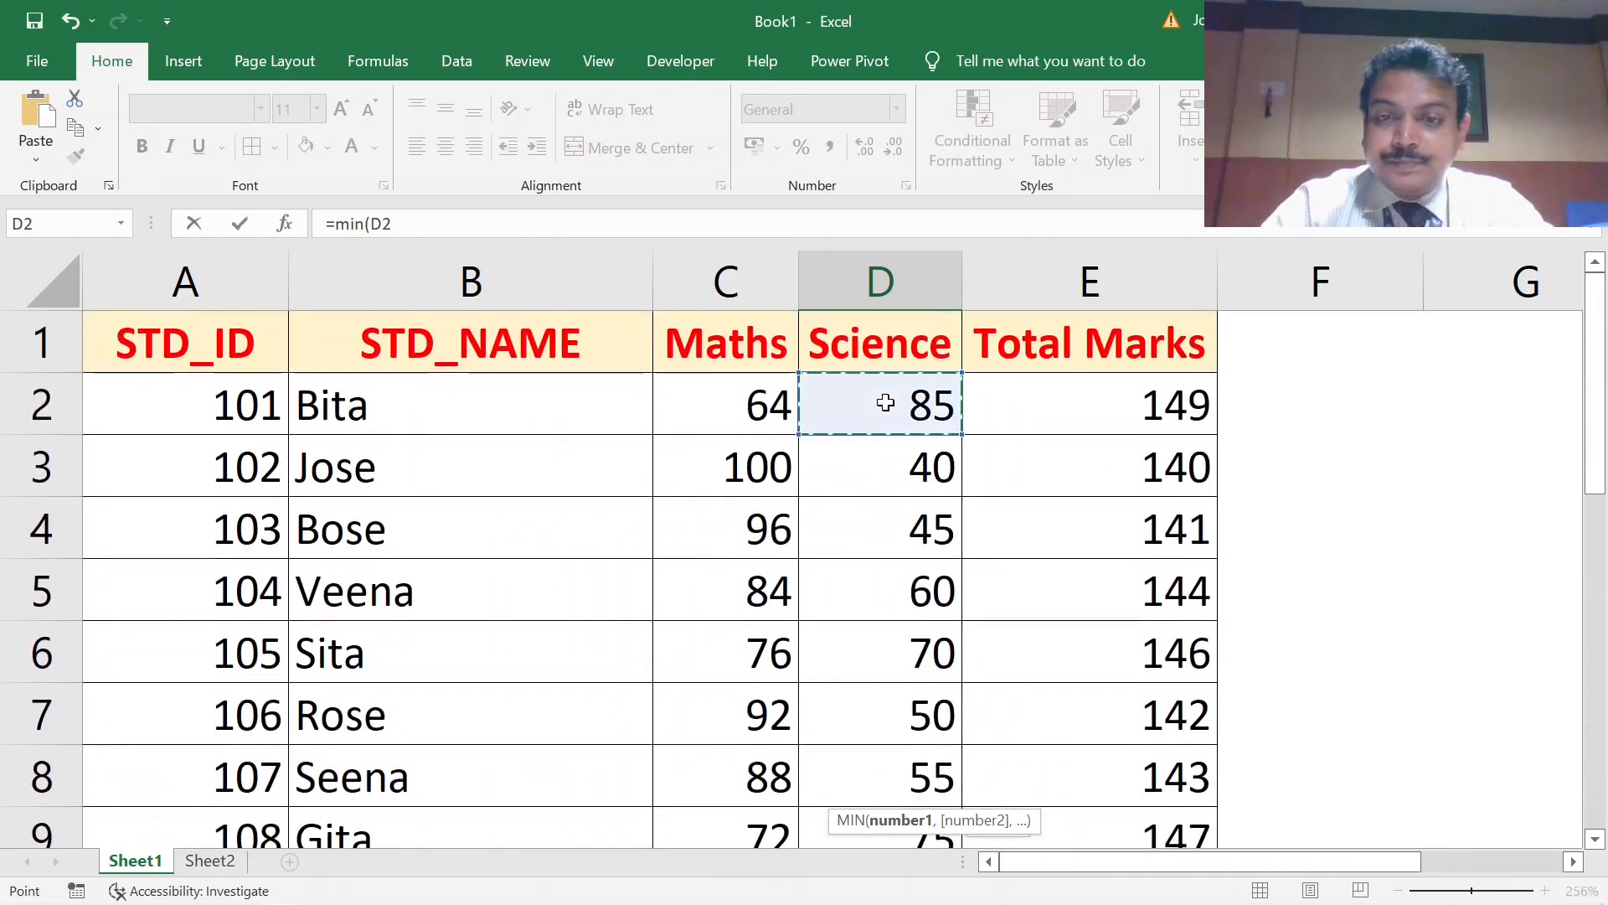
key("ctrl+shift+Down")
key("shift+Up")
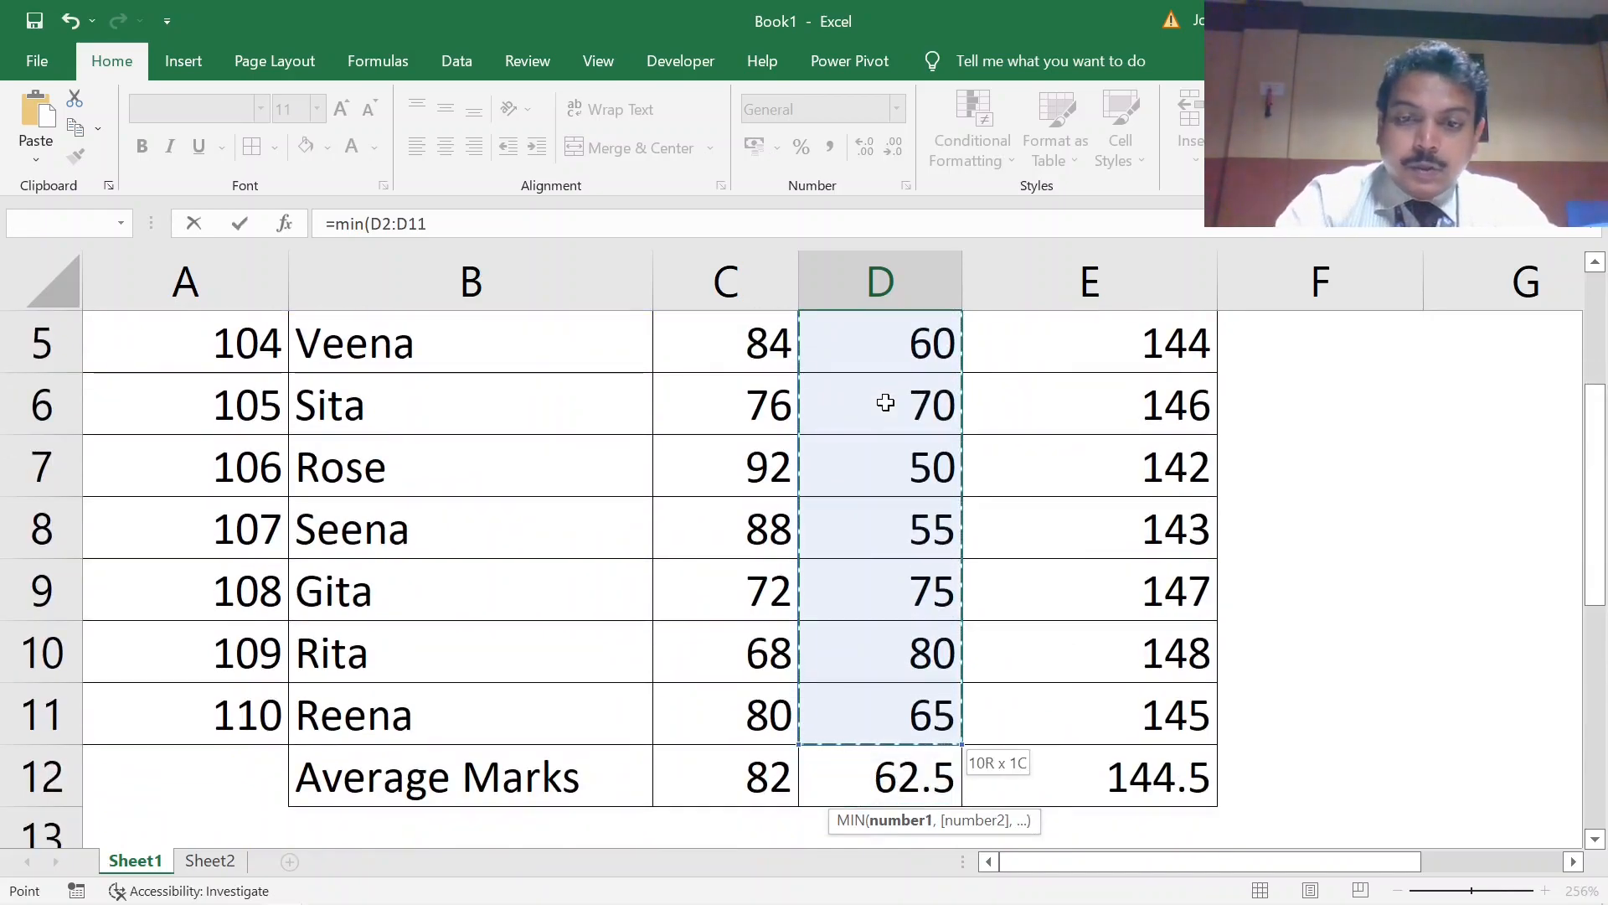
key("Return")
- Enter a small formula in D19 with range D2:D11 and k of 2 for the 2nd Lowest Science mark
type("=")
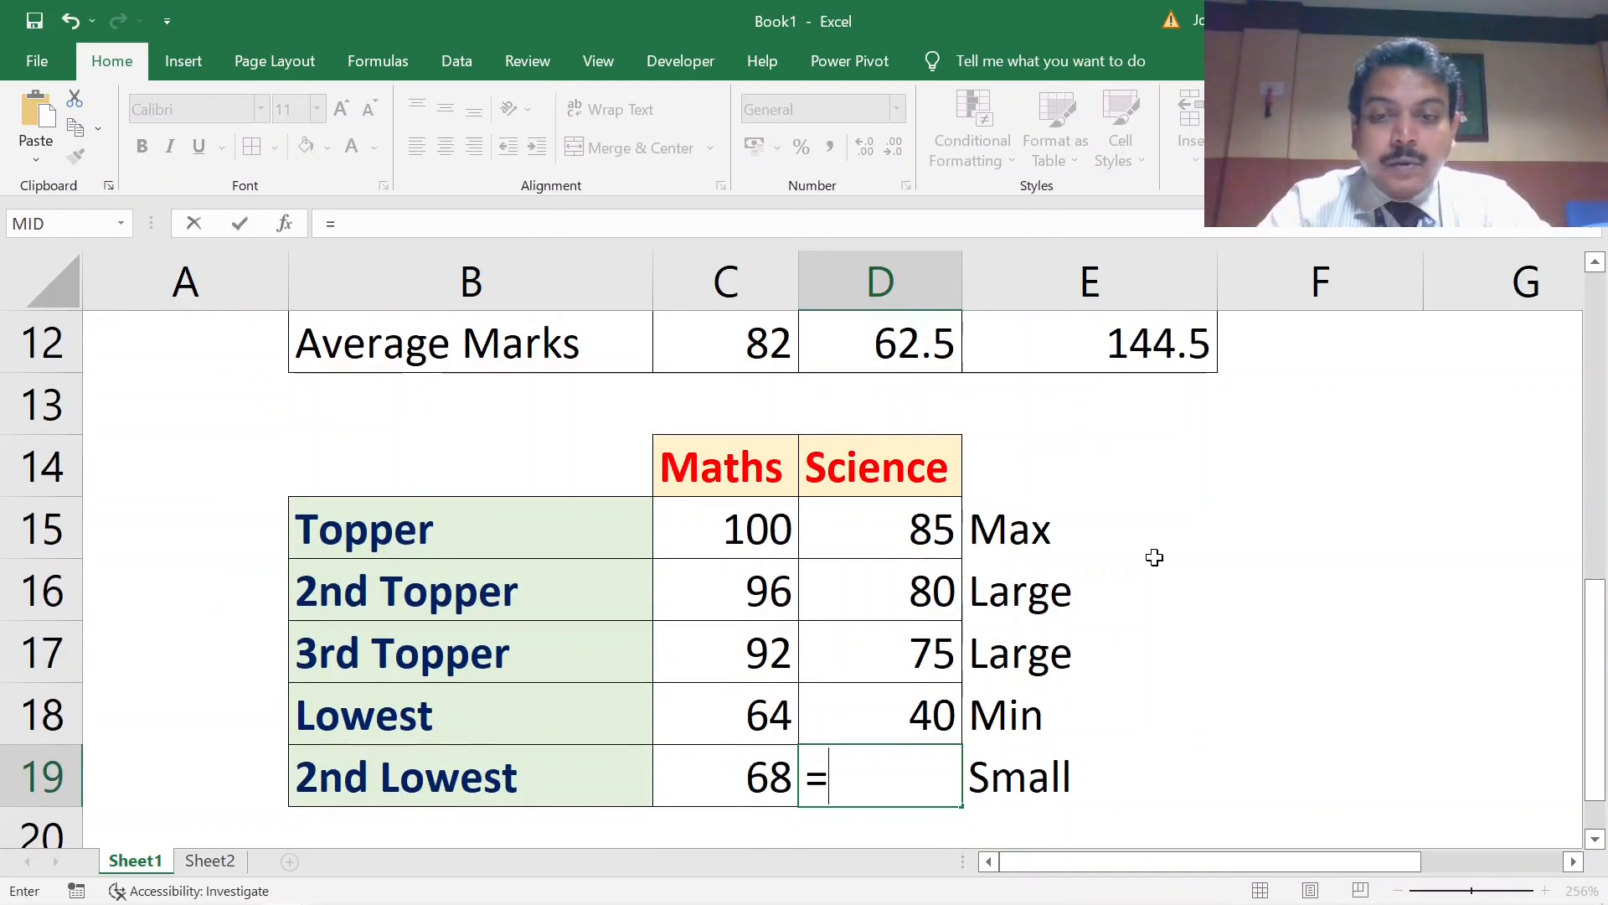
type("small(")
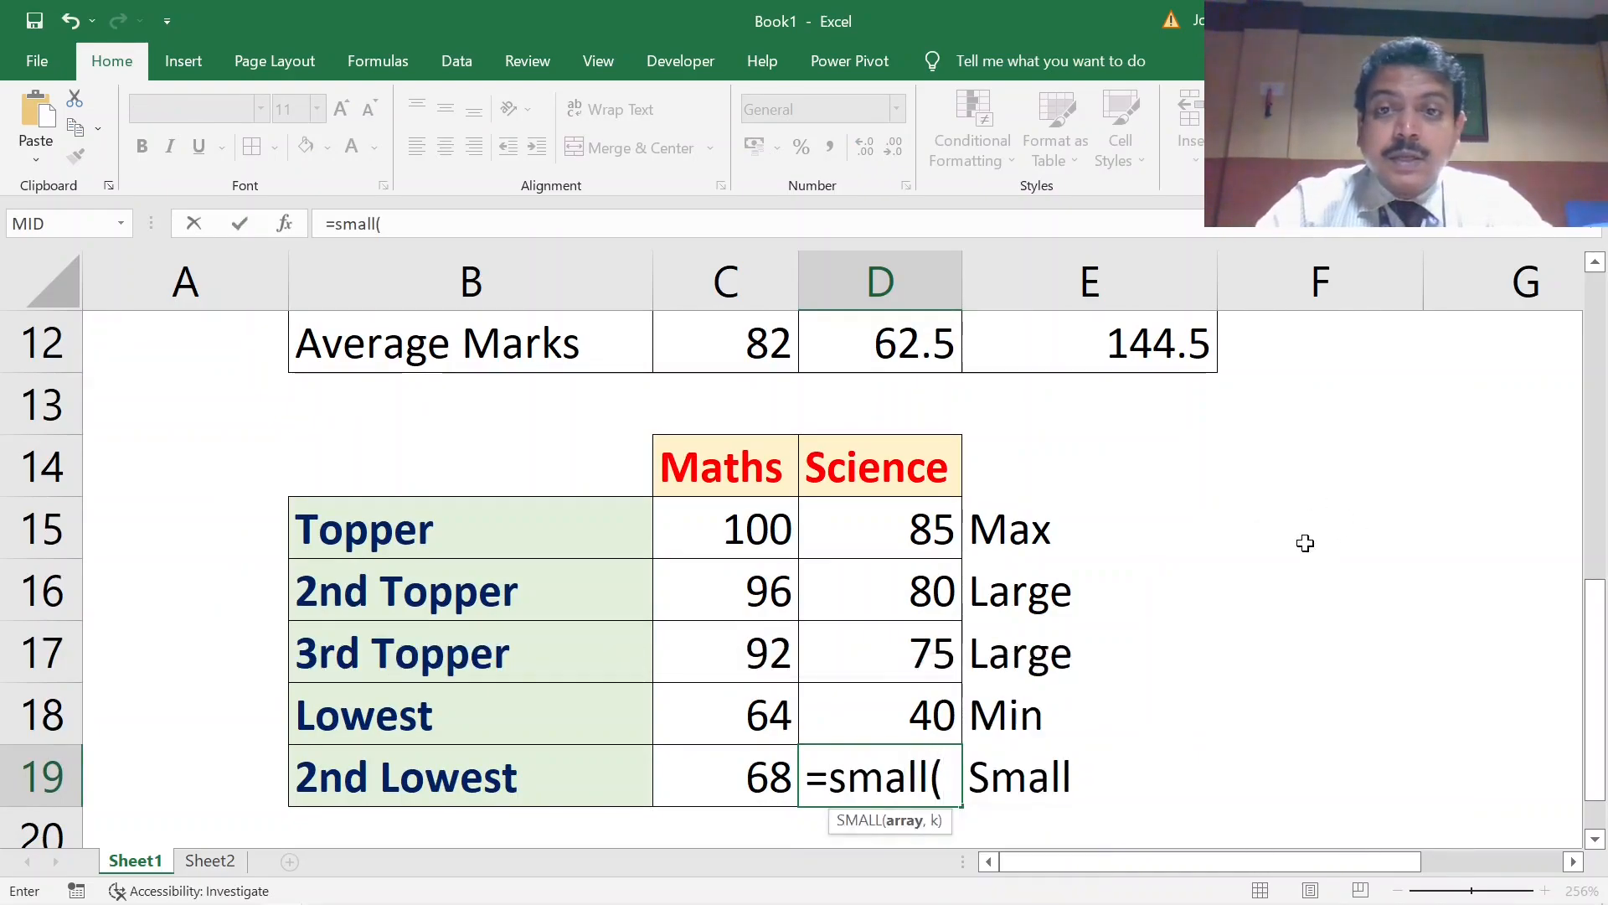
scroll(1109, 510, "up", 4)
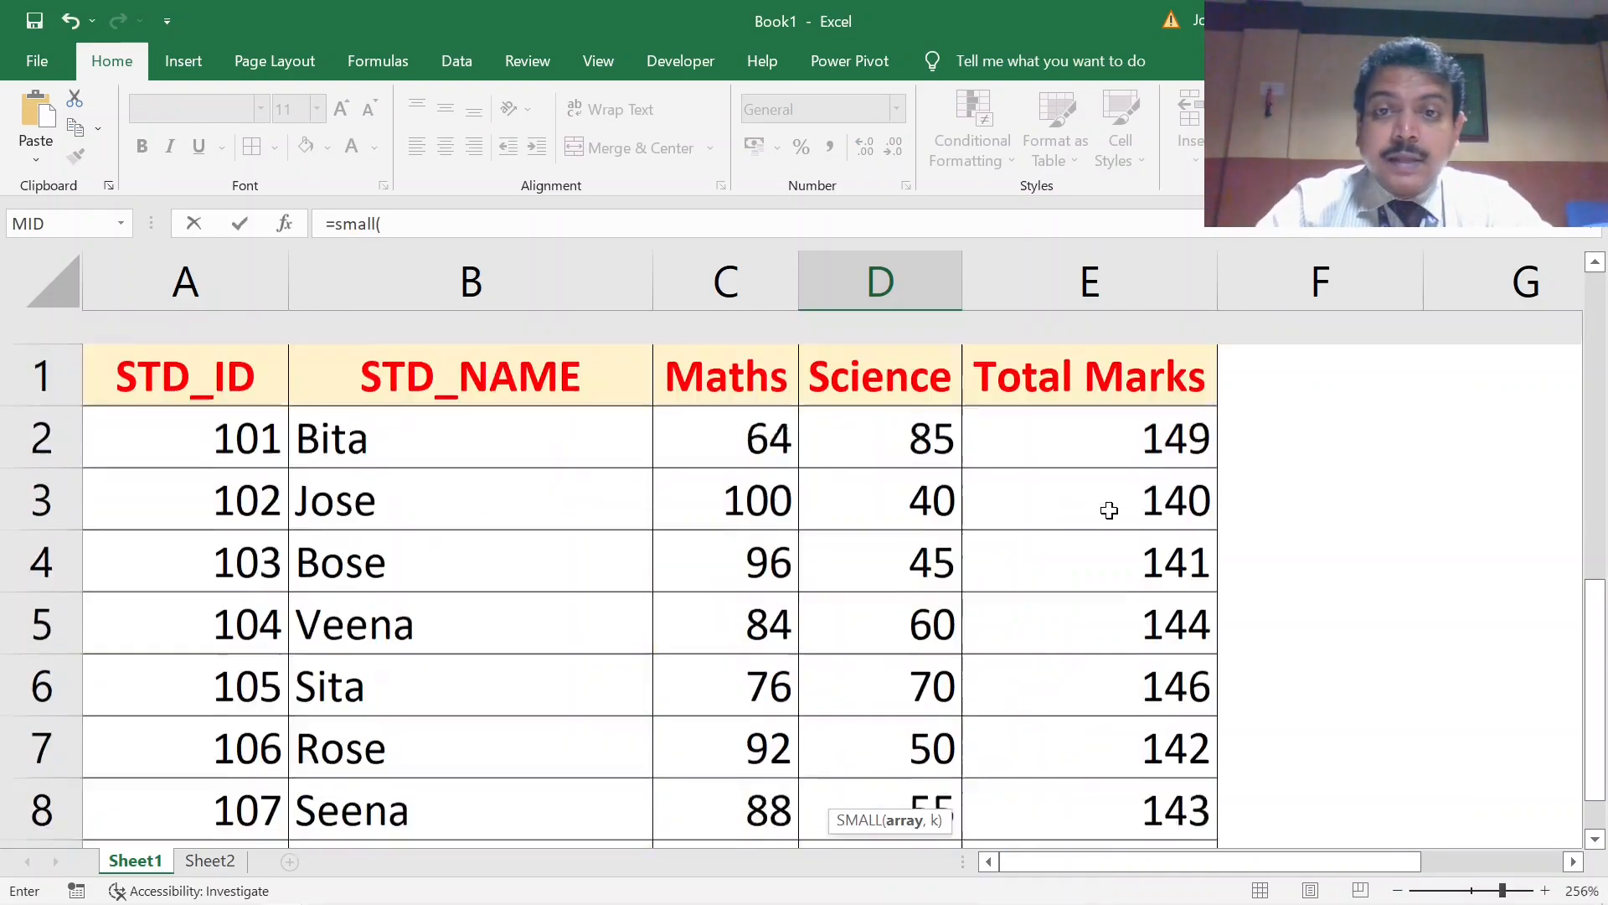
left_click(893, 401)
key("ctrl+shift+Down")
type(",")
key("BackSpace")
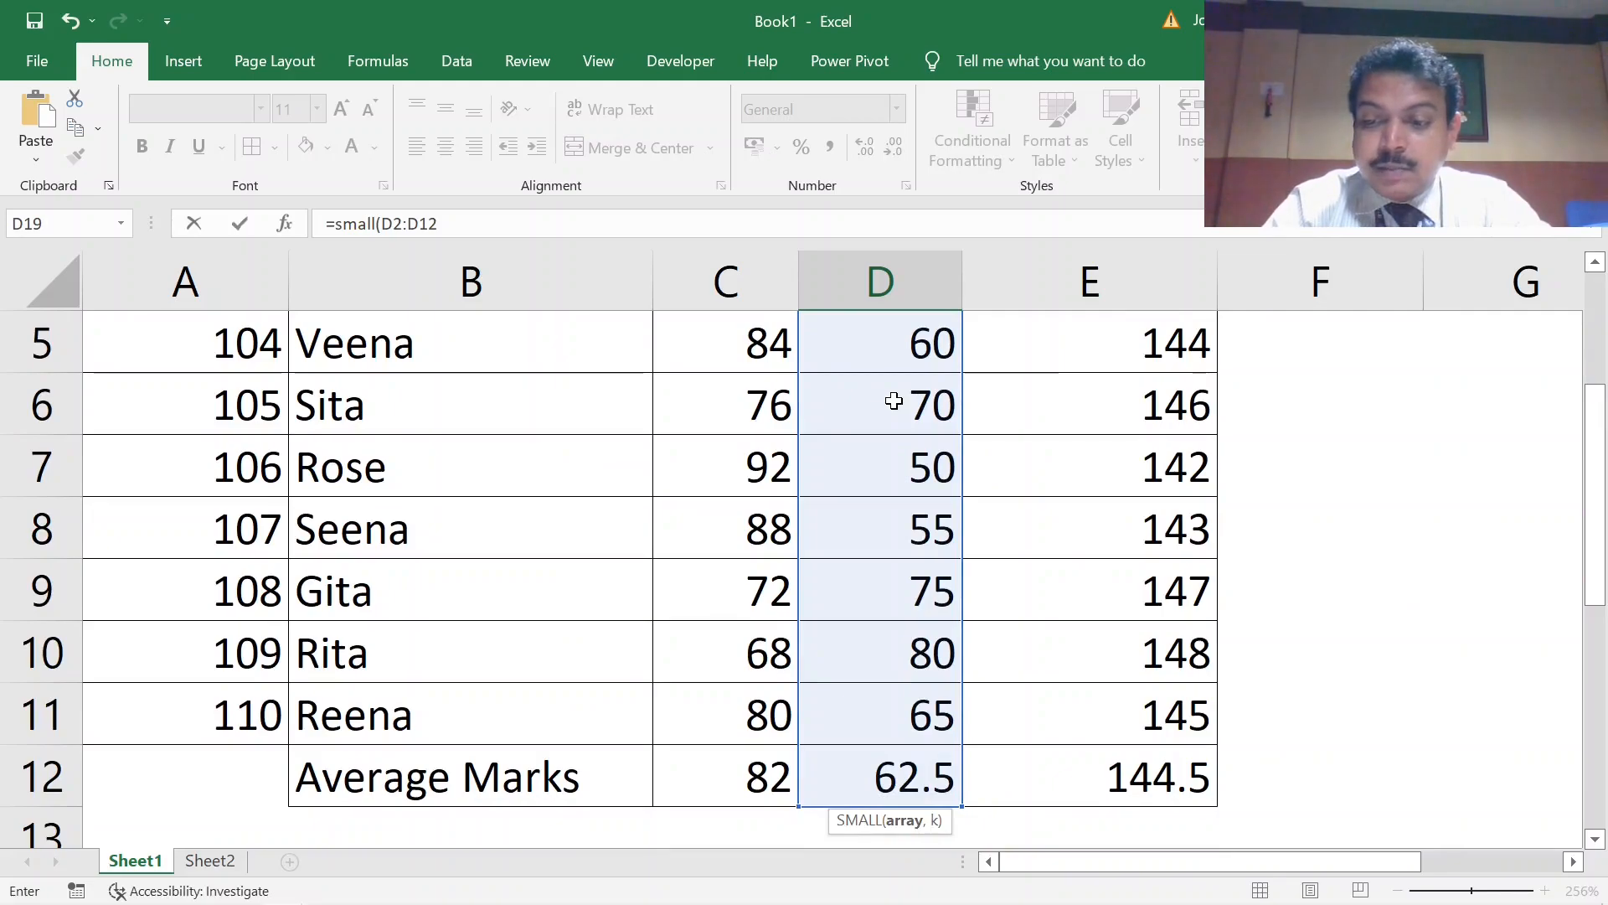
key("BackSpace")
type("1")
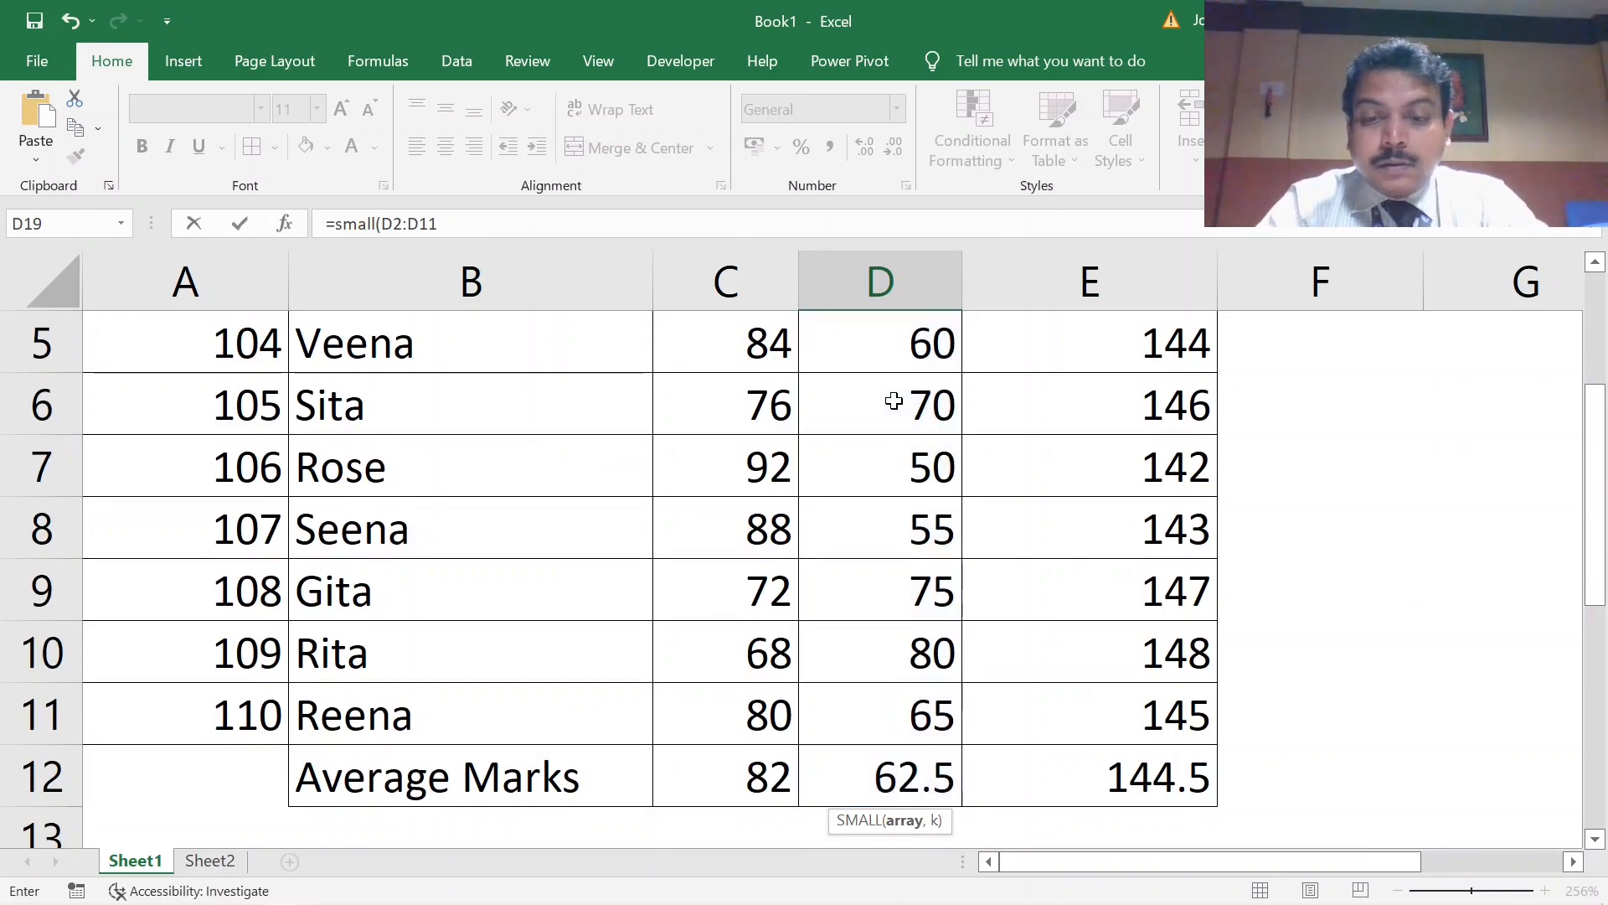
type(", 2")
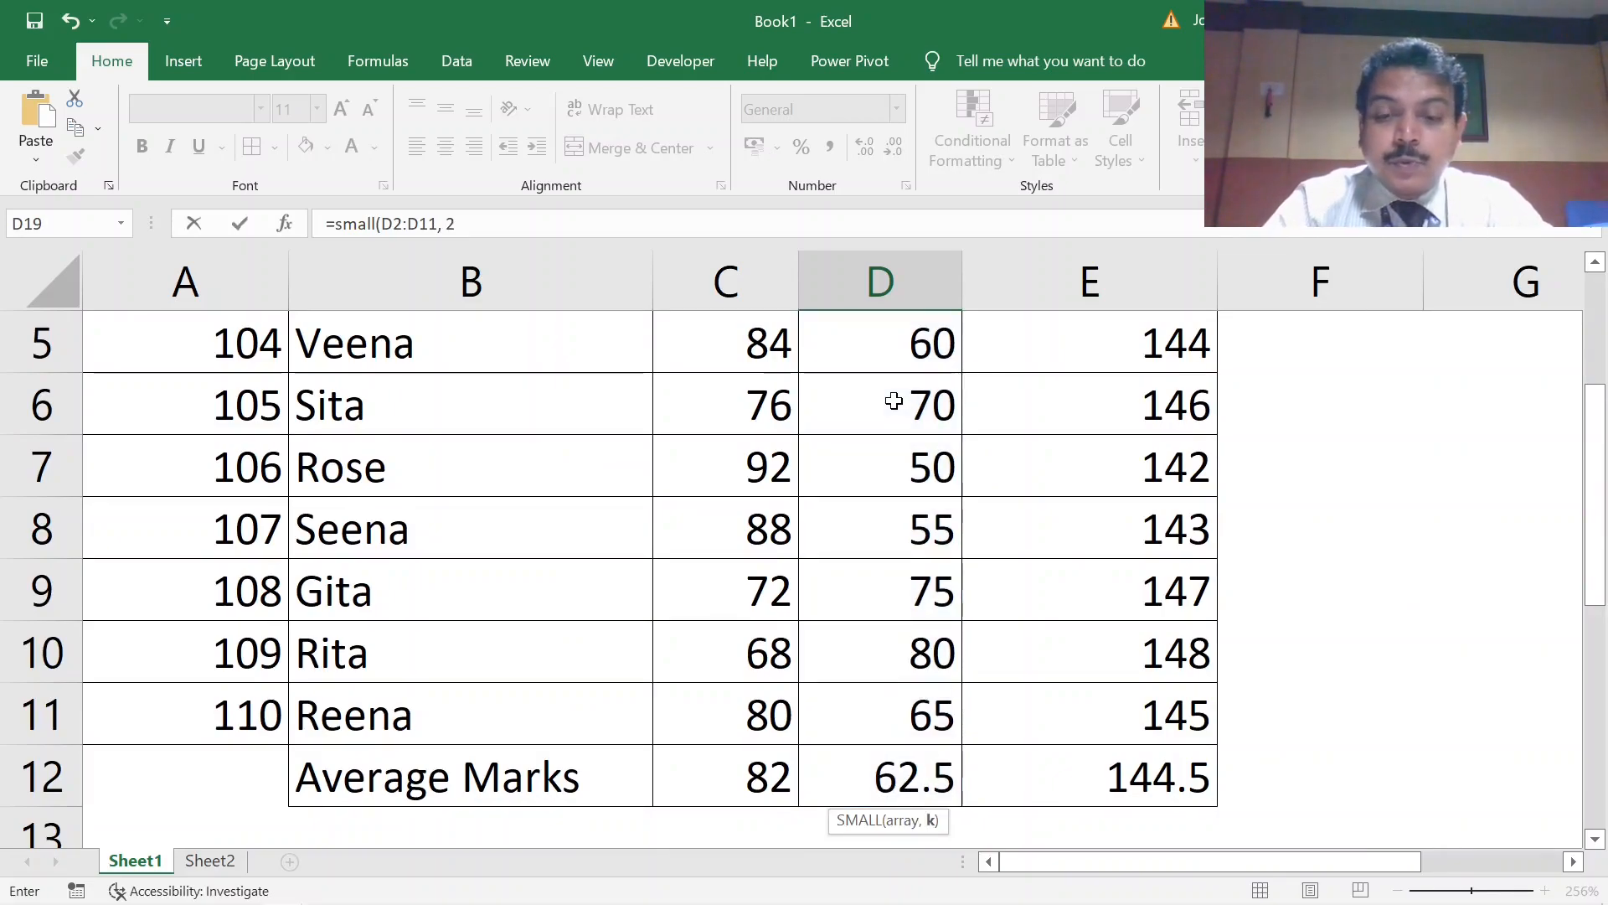
type(")")
scroll(942, 624, "down", 2)
scroll(909, 618, "down", 1)
key("Return")
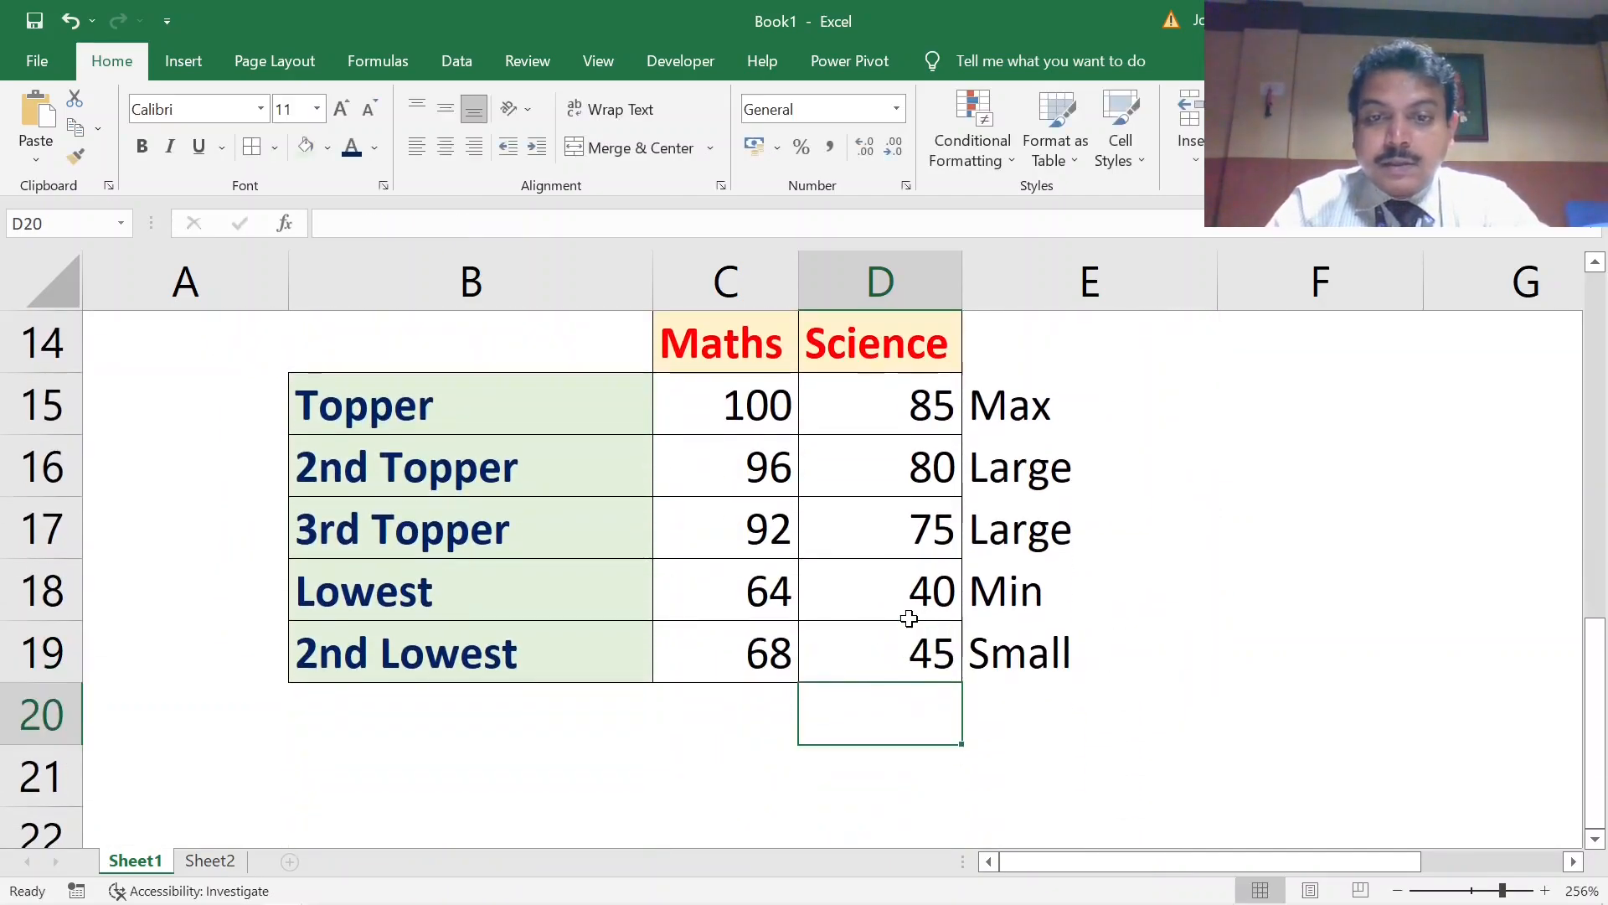
scroll(1236, 560, "up", 1)
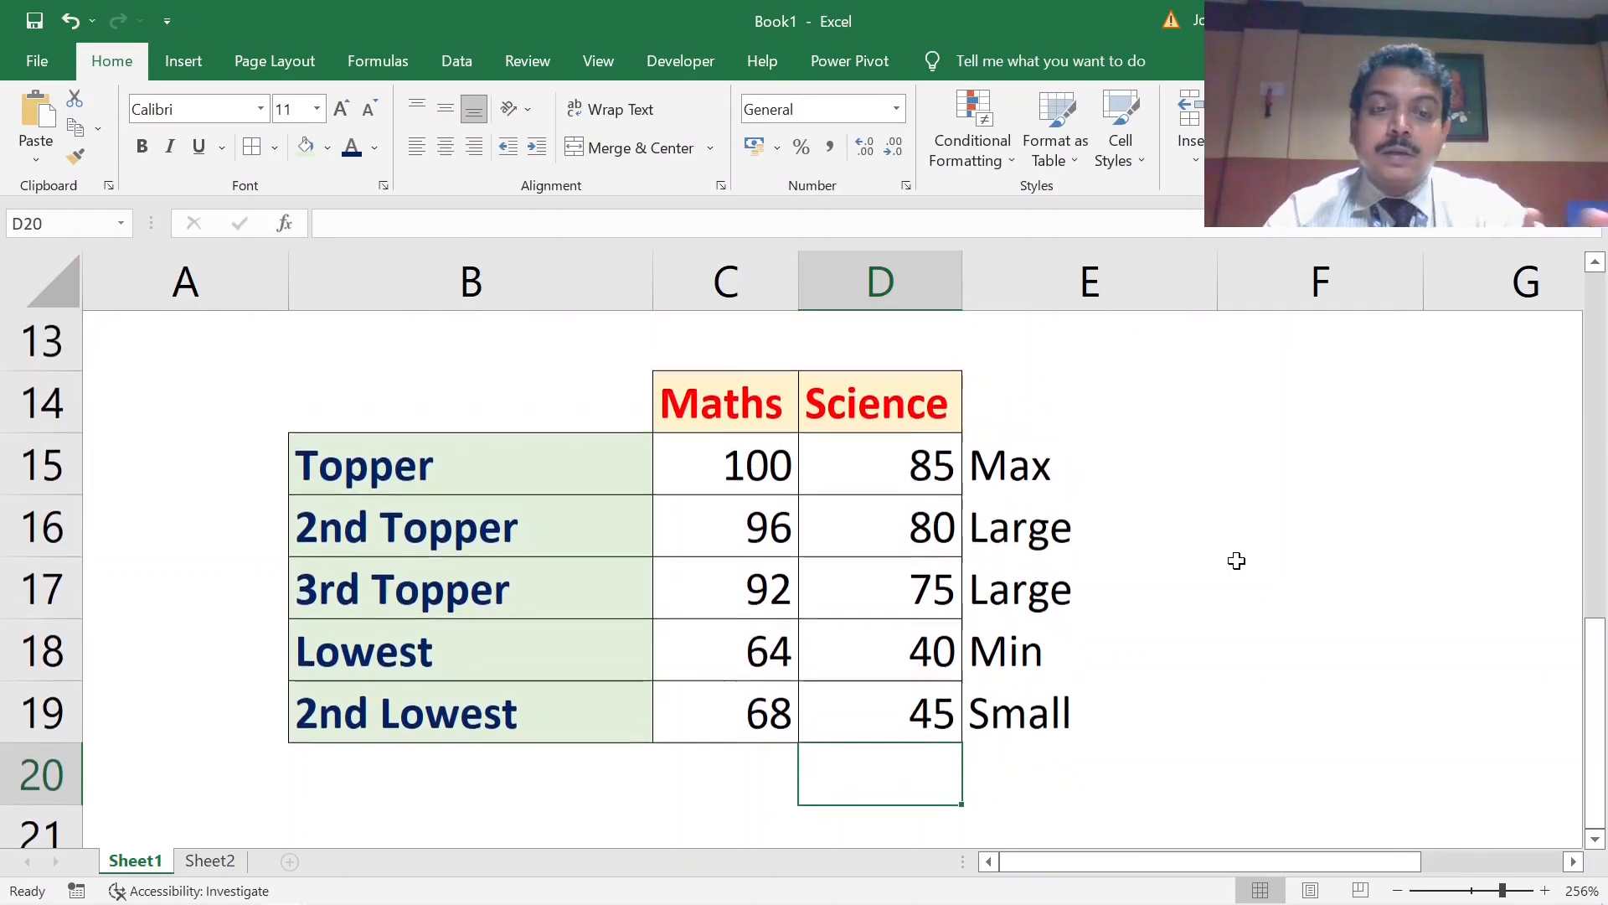